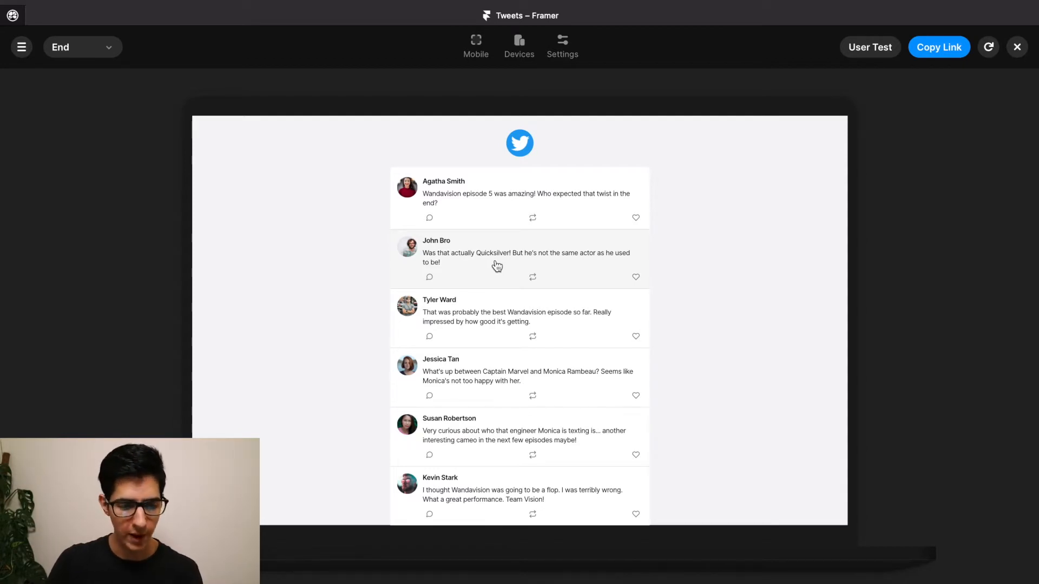
Test replying on the second tweet and toggling likes across all five tweets, then close the preview.
{"action": "left_click", "coordinate": [431, 279]}
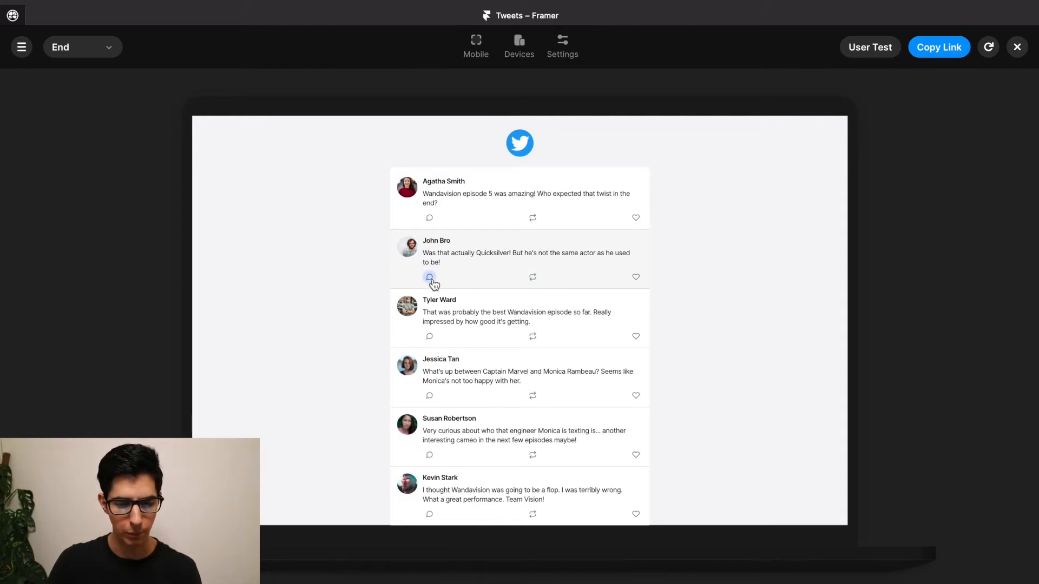
{"action": "left_click", "coordinate": [636, 278]}
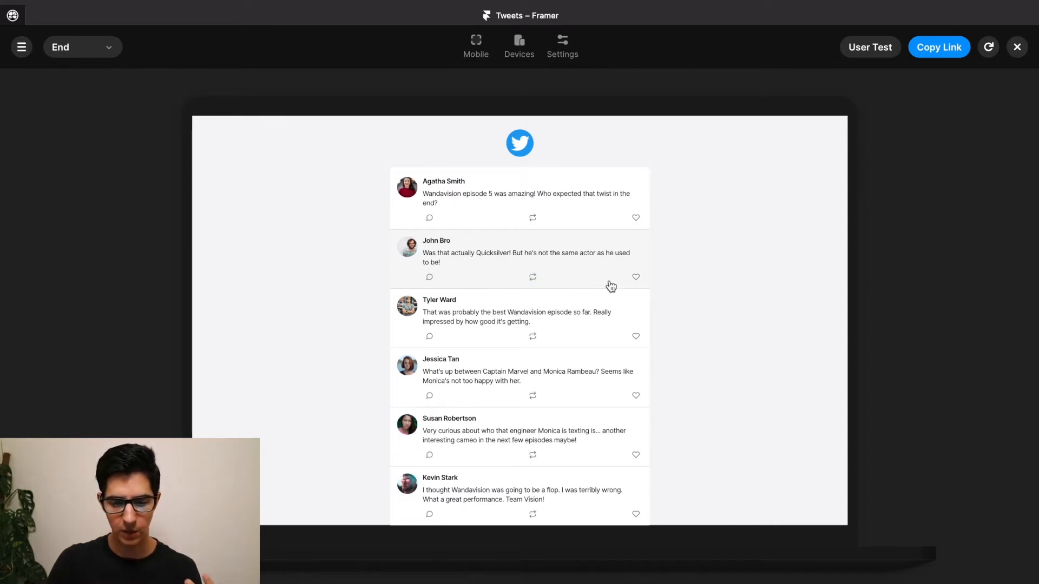
{"action": "left_click", "coordinate": [637, 278]}
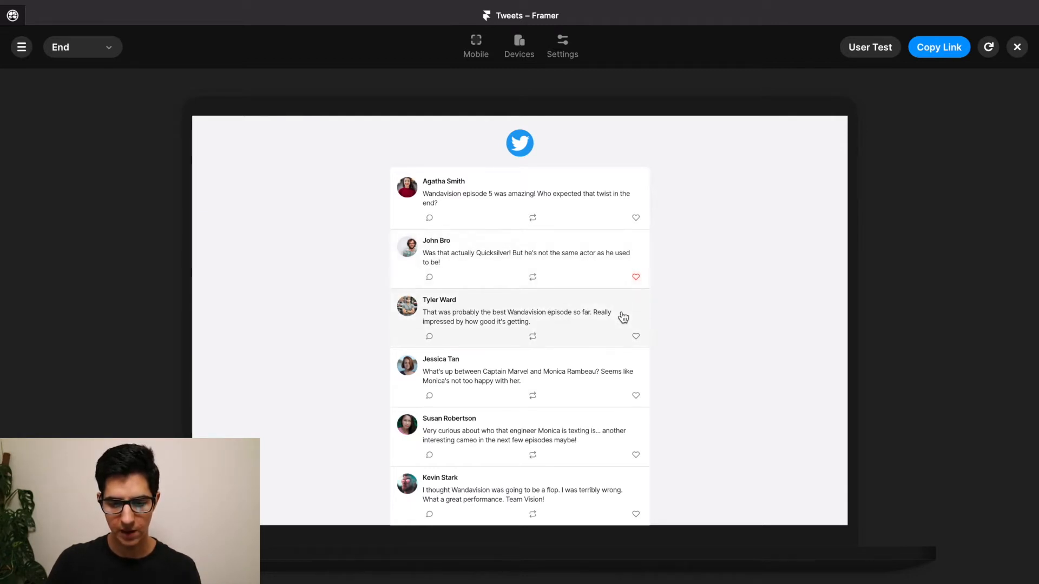
{"action": "left_click", "coordinate": [635, 337]}
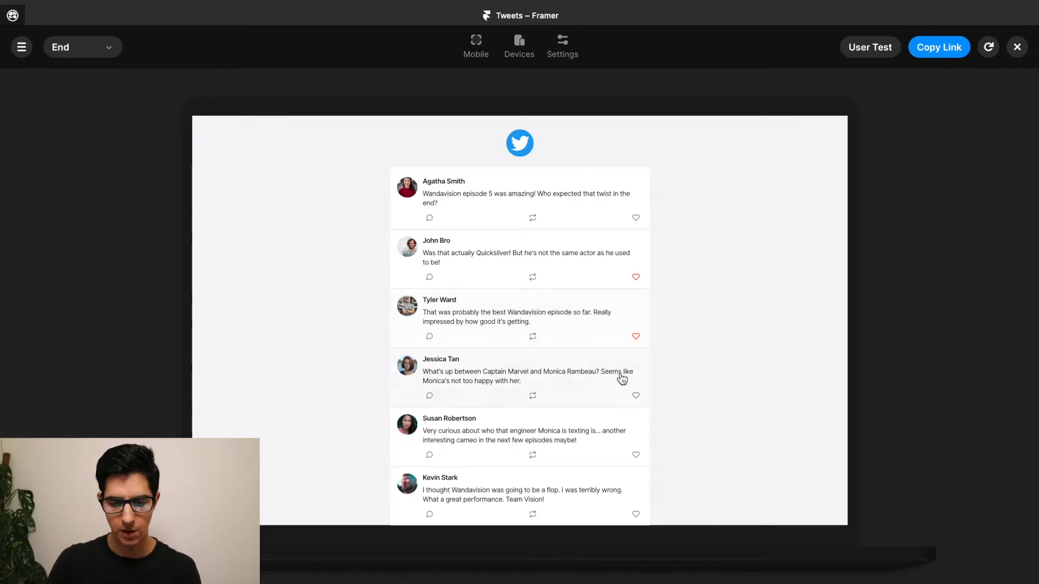
{"action": "left_click", "coordinate": [636, 397]}
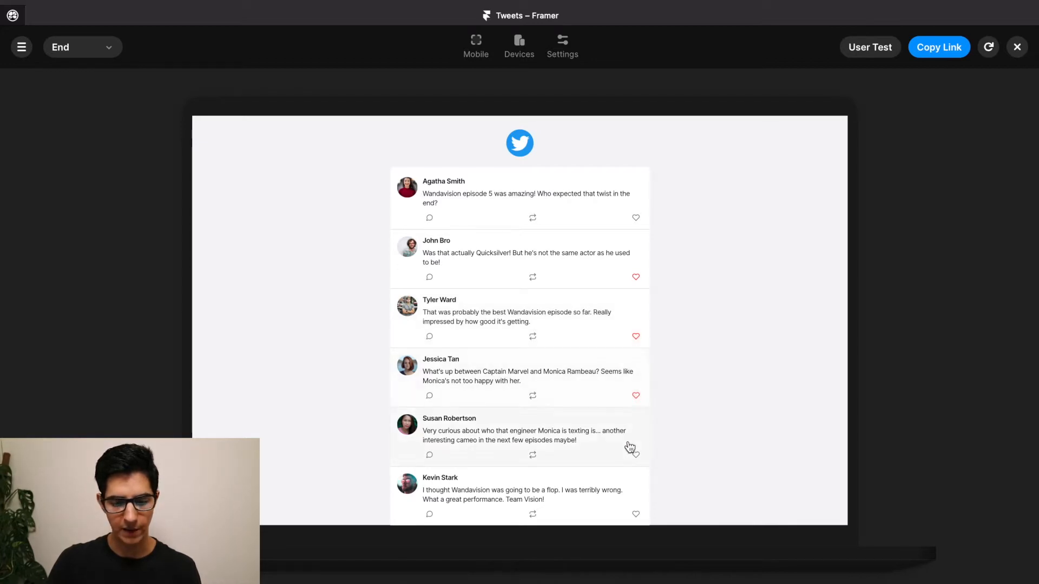
{"action": "left_click", "coordinate": [636, 456]}
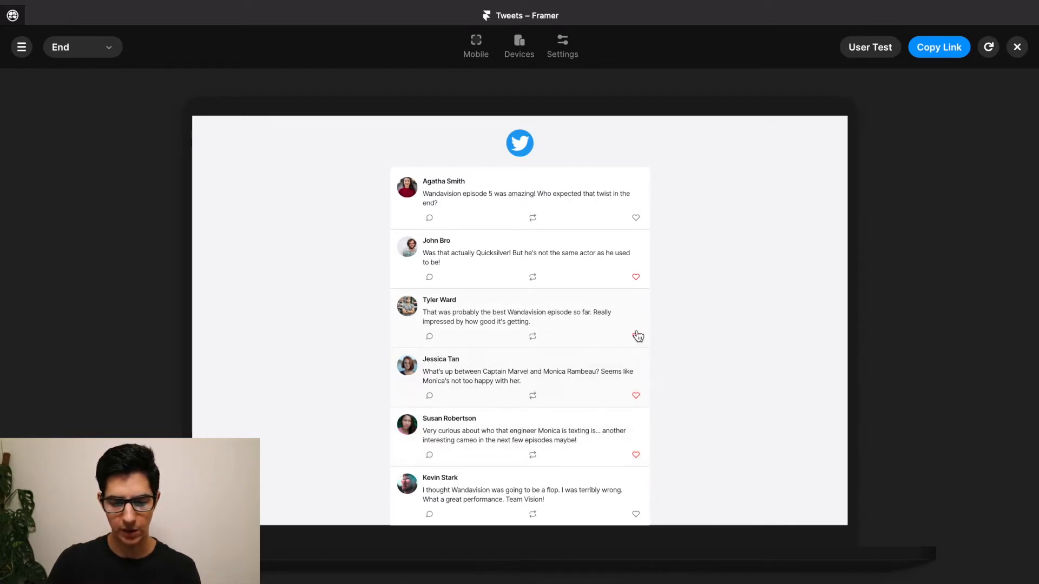
{"action": "left_click", "coordinate": [636, 219]}
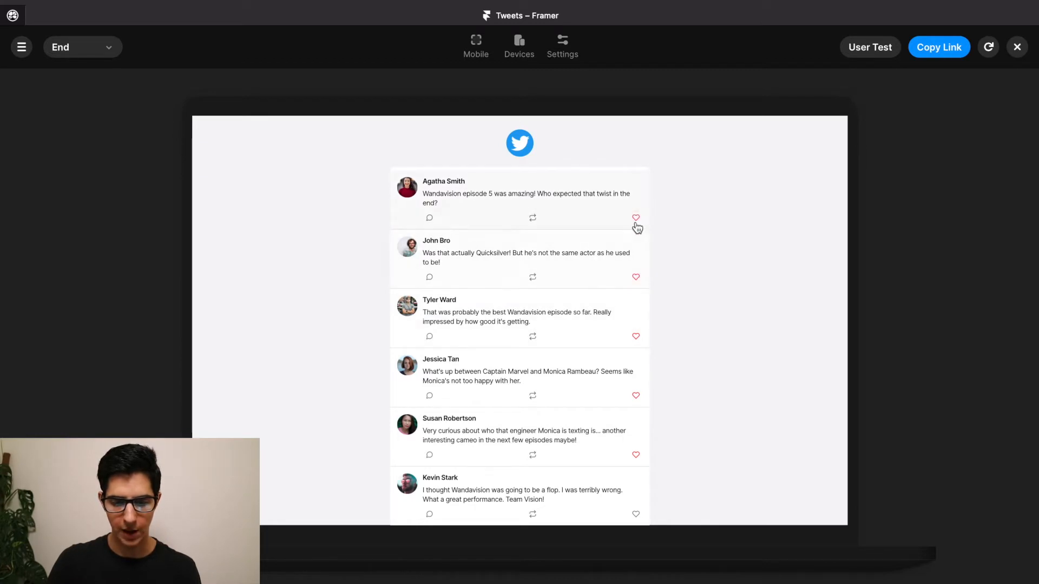
{"action": "left_click", "coordinate": [635, 279]}
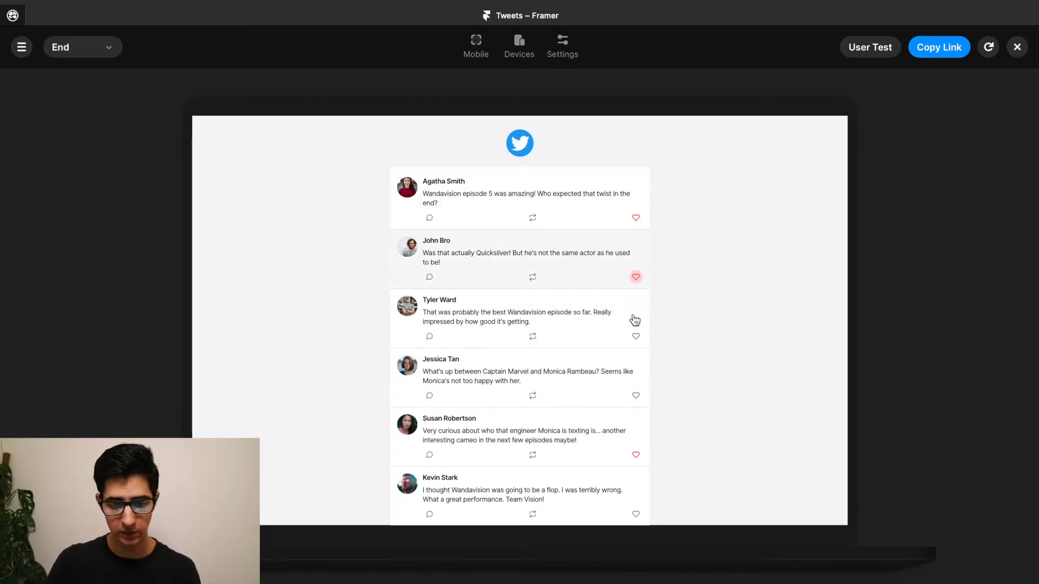
{"action": "left_click", "coordinate": [636, 339]}
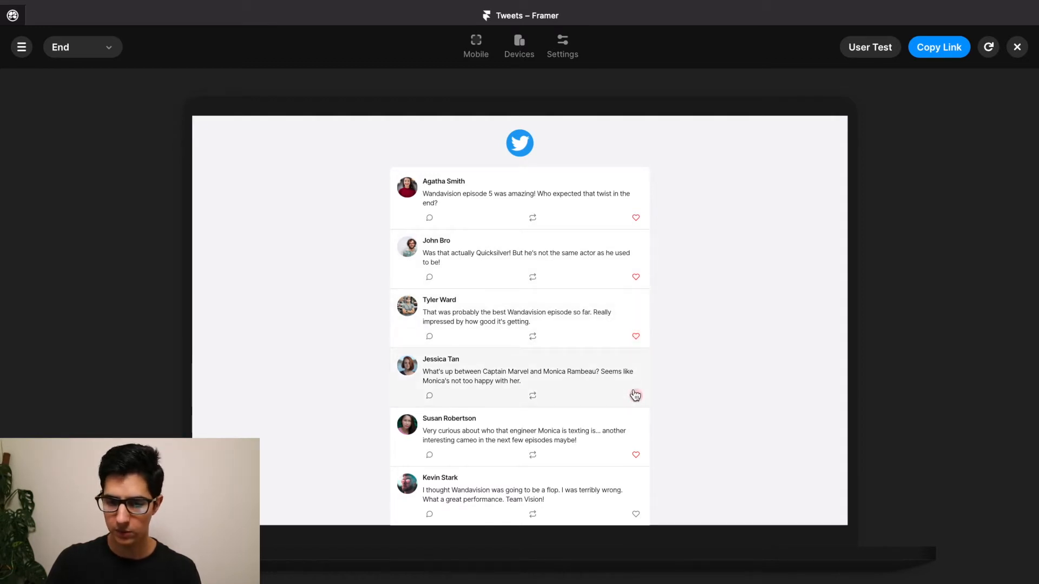
{"action": "left_click", "coordinate": [1019, 47]}
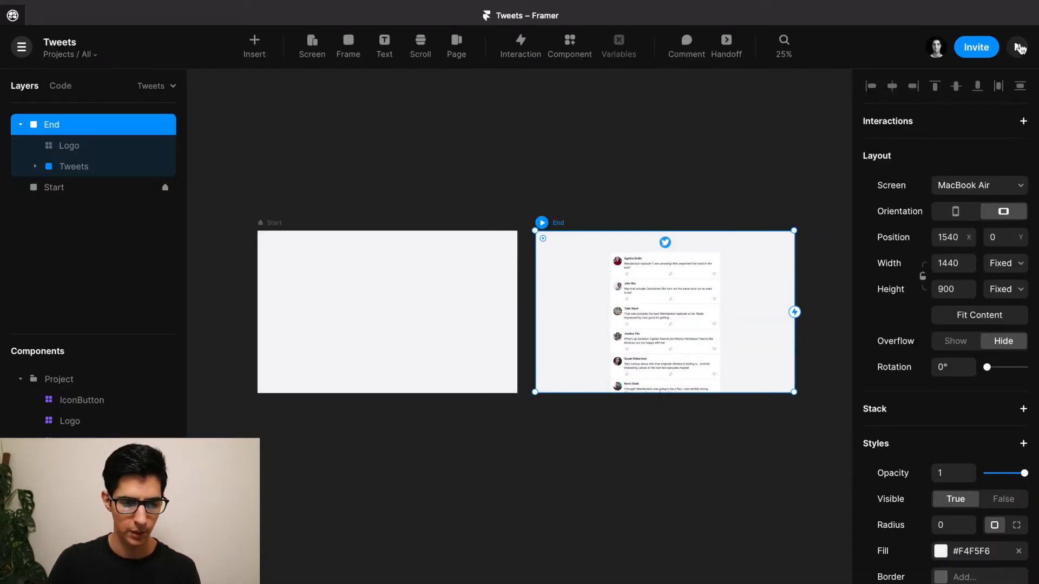
Select the Start screen and draw a small square frame on it.
{"action": "left_click", "coordinate": [551, 170]}
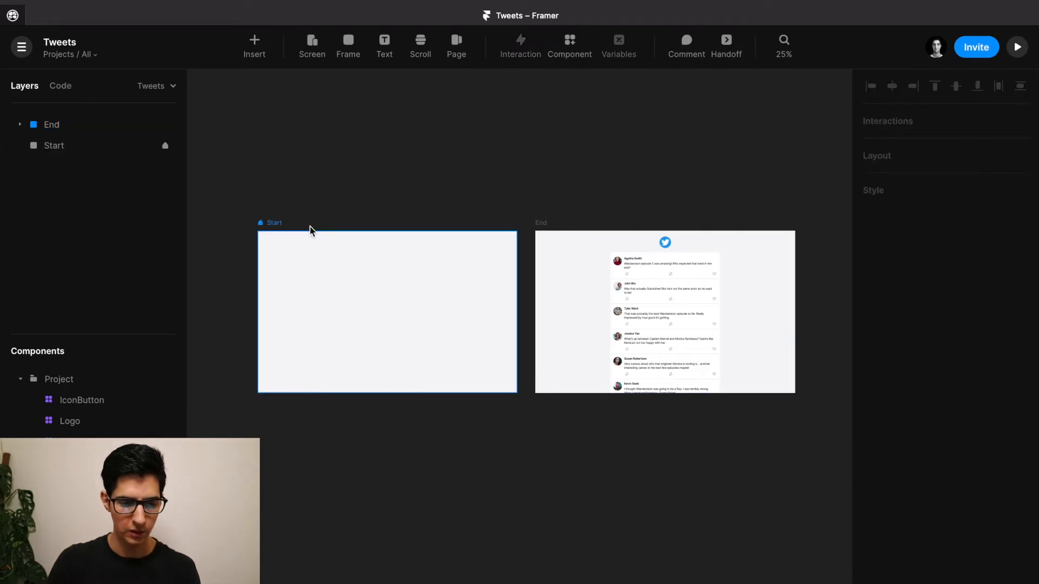
{"action": "left_click", "coordinate": [267, 224]}
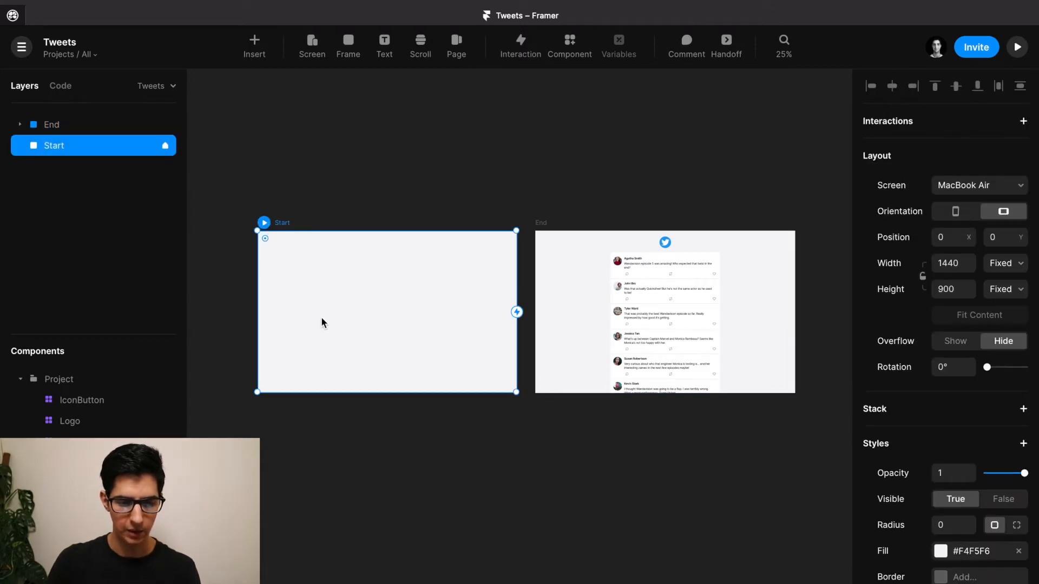
{"action": "scroll", "coordinate": [322, 323], "scroll_direction": "up", "scroll_amount": 5}
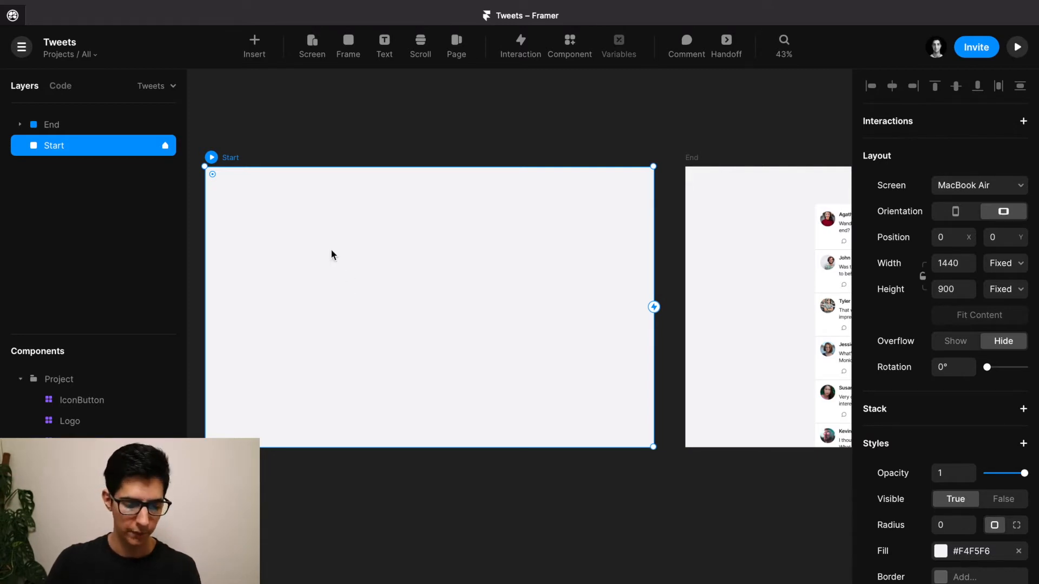
{"action": "scroll", "coordinate": [323, 239], "scroll_direction": "up", "scroll_amount": 3}
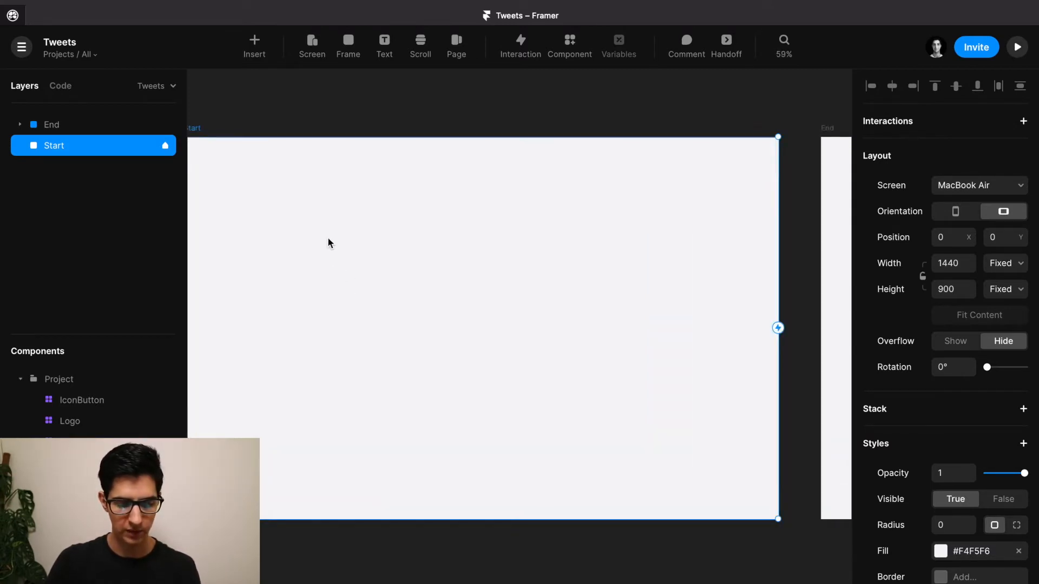
{"action": "key", "text": "f"}
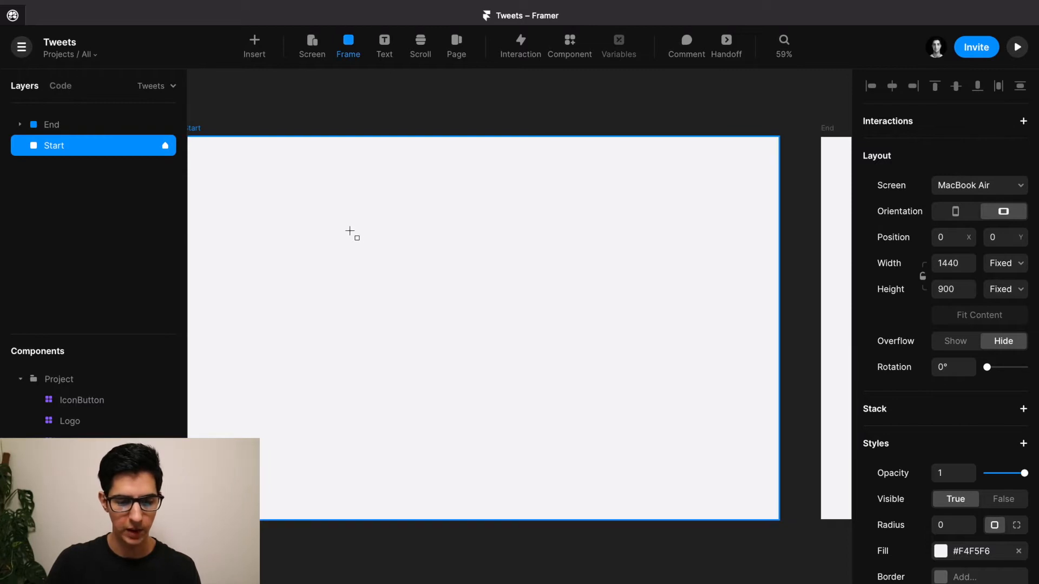
{"action": "left_click_drag", "start_coordinate": [350, 232], "coordinate": [368, 249]}
Make the frame 40×40 with corner radius 40, and bring up its fill.
{"action": "scroll", "coordinate": [360, 242], "scroll_direction": "up", "scroll_amount": 3}
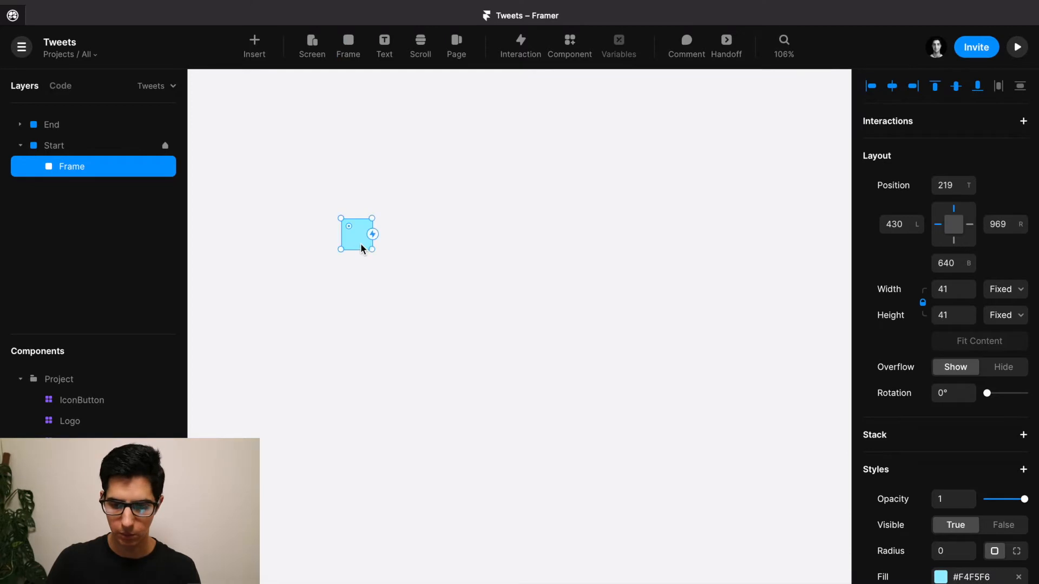
{"action": "left_click", "coordinate": [951, 287]}
{"action": "type", "text": "40"}
{"action": "key", "text": "Return"}
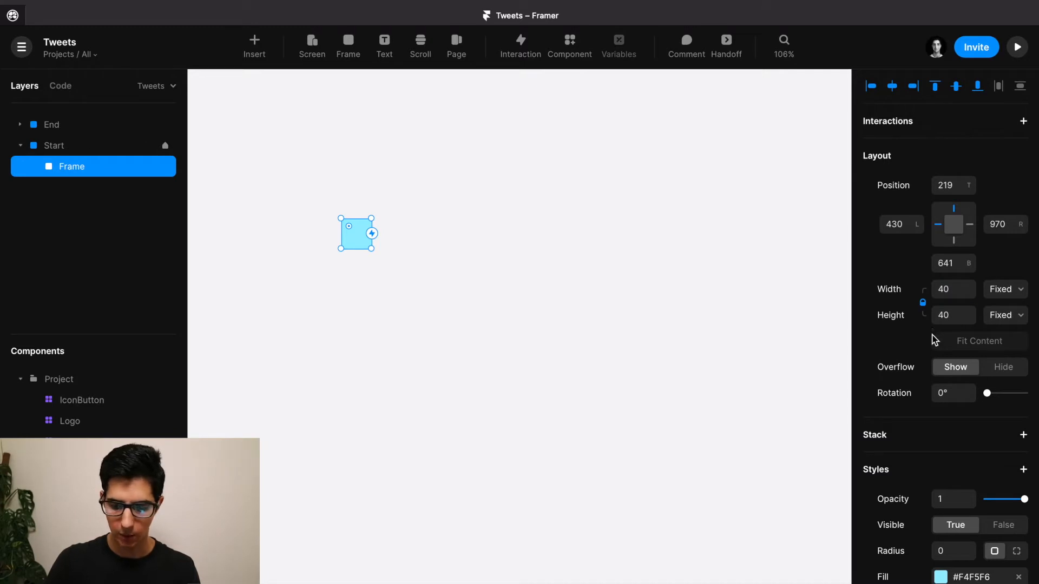
{"action": "scroll", "coordinate": [935, 367], "scroll_direction": "down", "scroll_amount": 3}
{"action": "left_click", "coordinate": [948, 455]}
{"action": "type", "text": "40"}
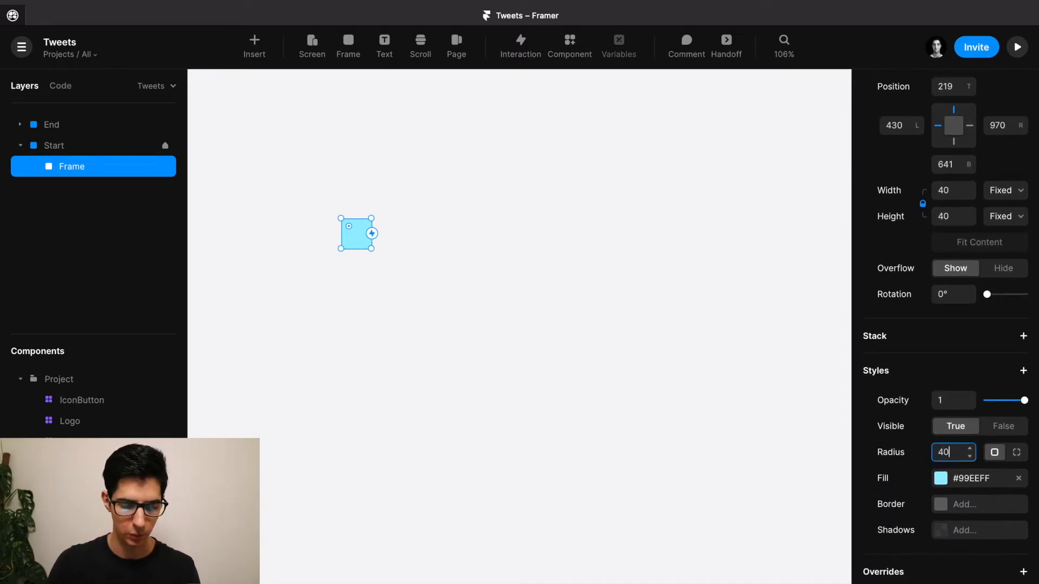
{"action": "key", "text": "Return"}
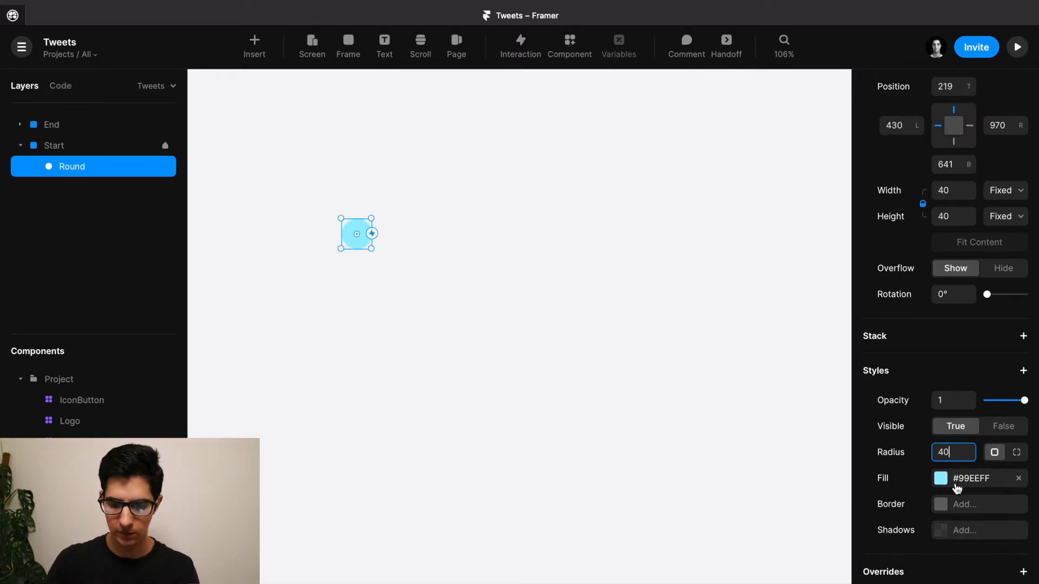
{"action": "left_click", "coordinate": [941, 478]}
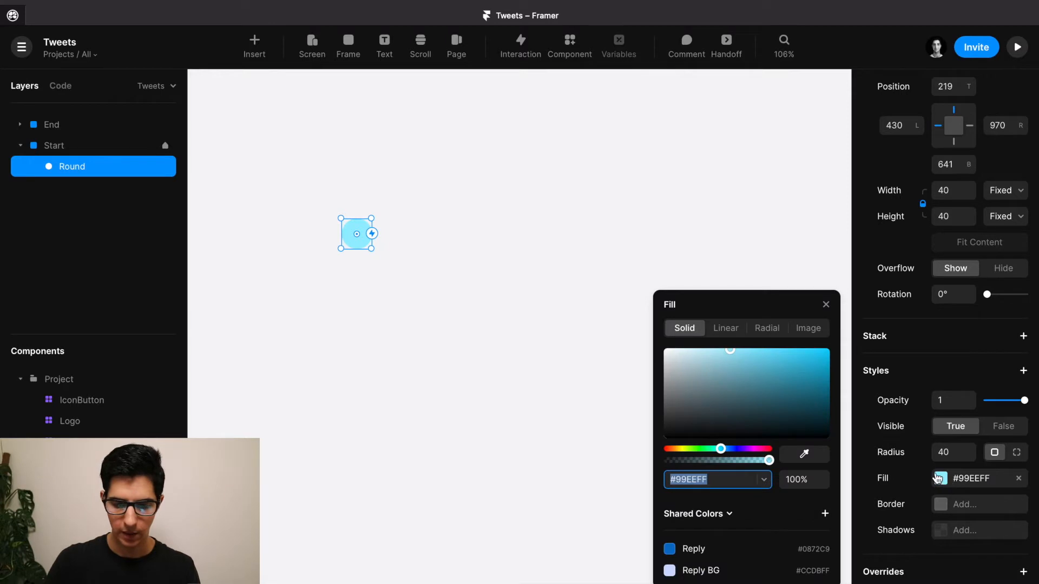
Fill the circle with the first Unsplash portrait from a 'person' search, then reselect it.
{"action": "left_click", "coordinate": [810, 328]}
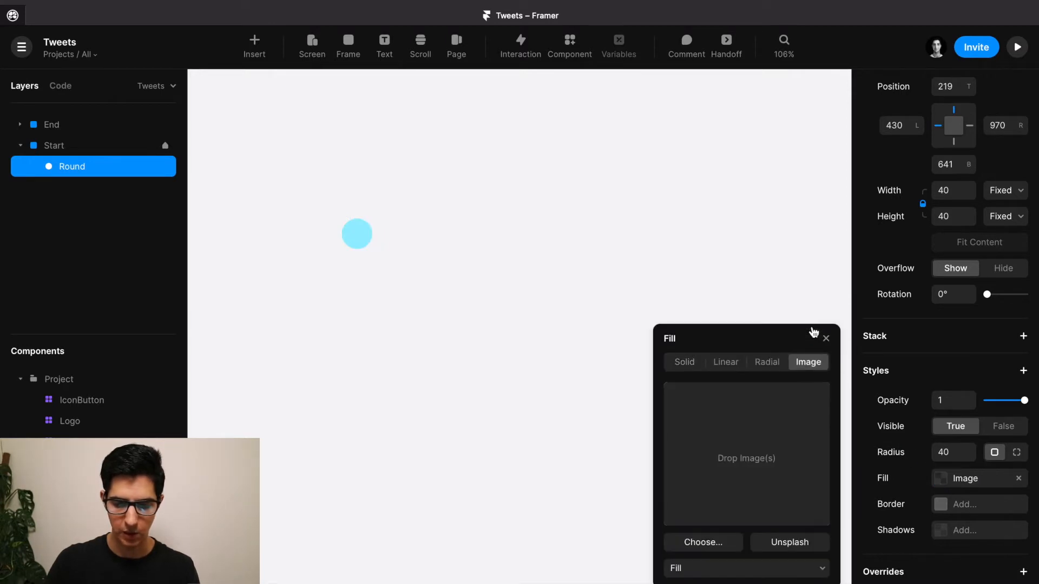
{"action": "left_click", "coordinate": [802, 550]}
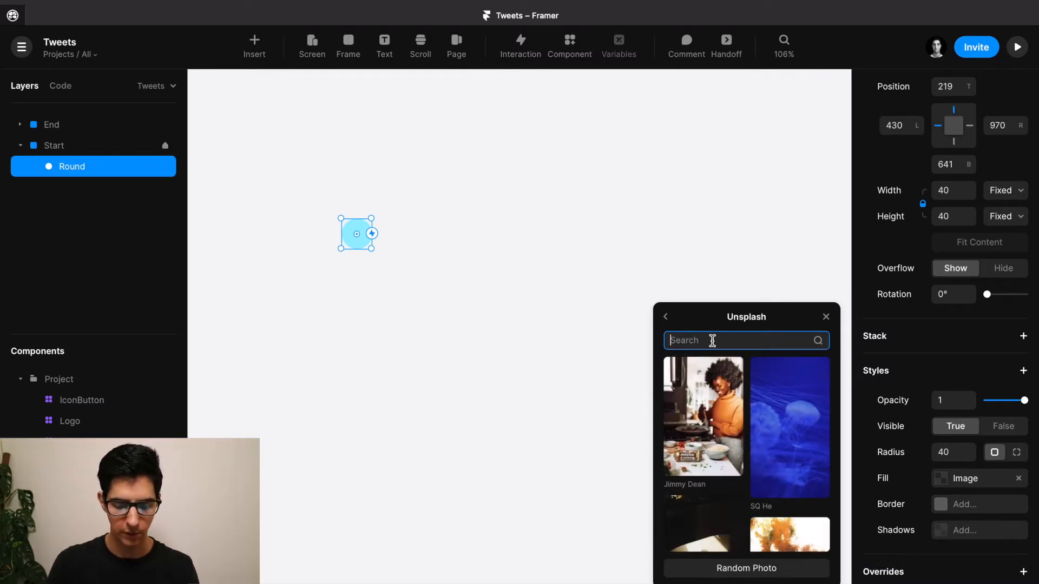
{"action": "type", "text": "person"}
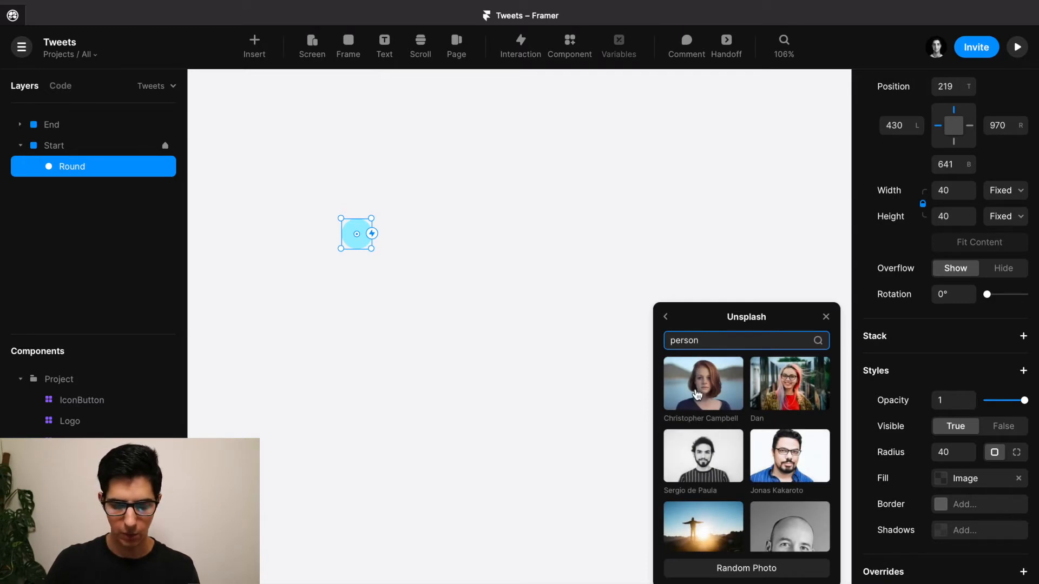
{"action": "left_click", "coordinate": [696, 389]}
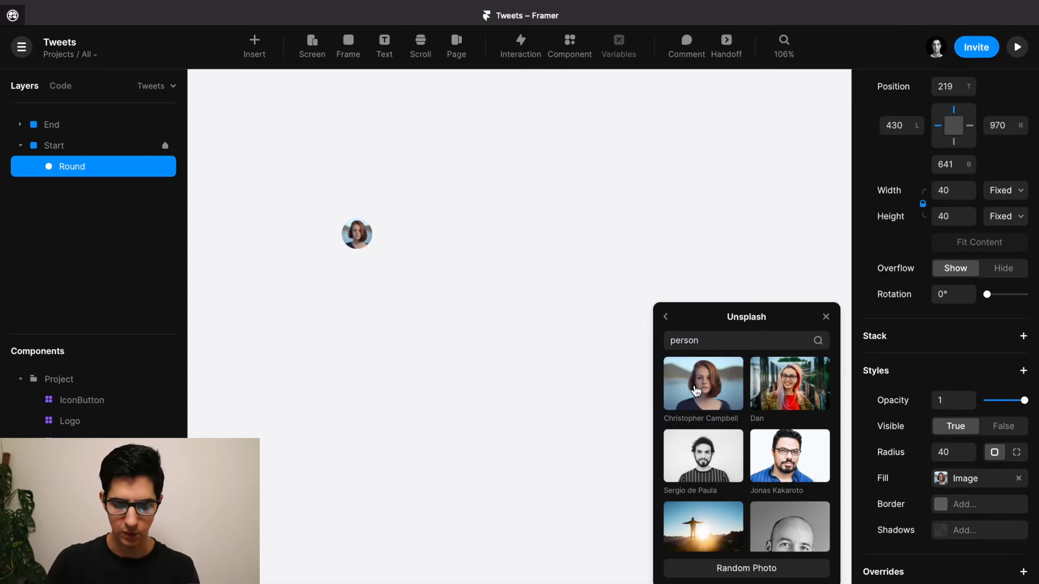
{"action": "left_click", "coordinate": [514, 249]}
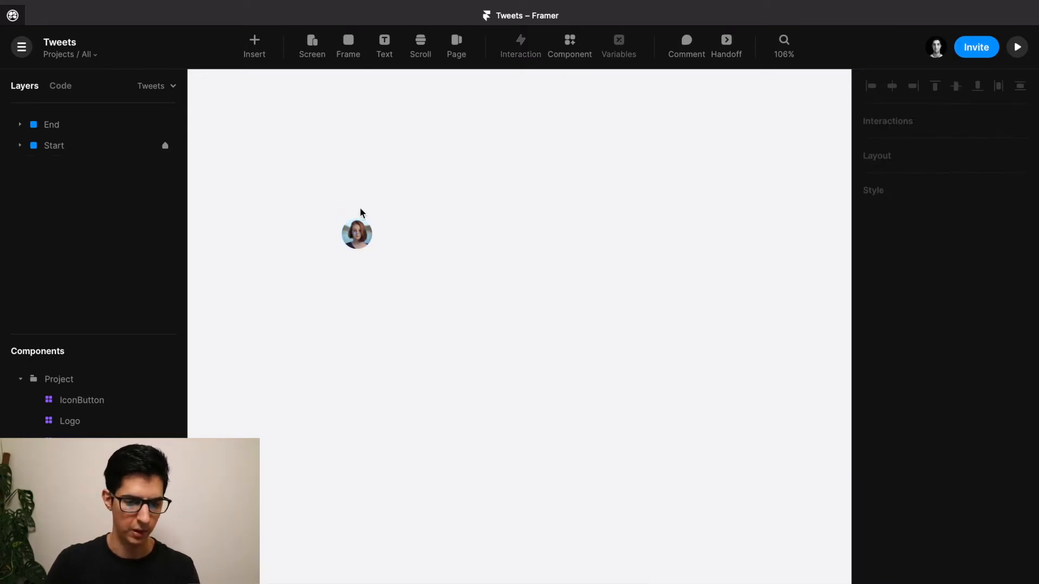
{"action": "left_click", "coordinate": [355, 231]}
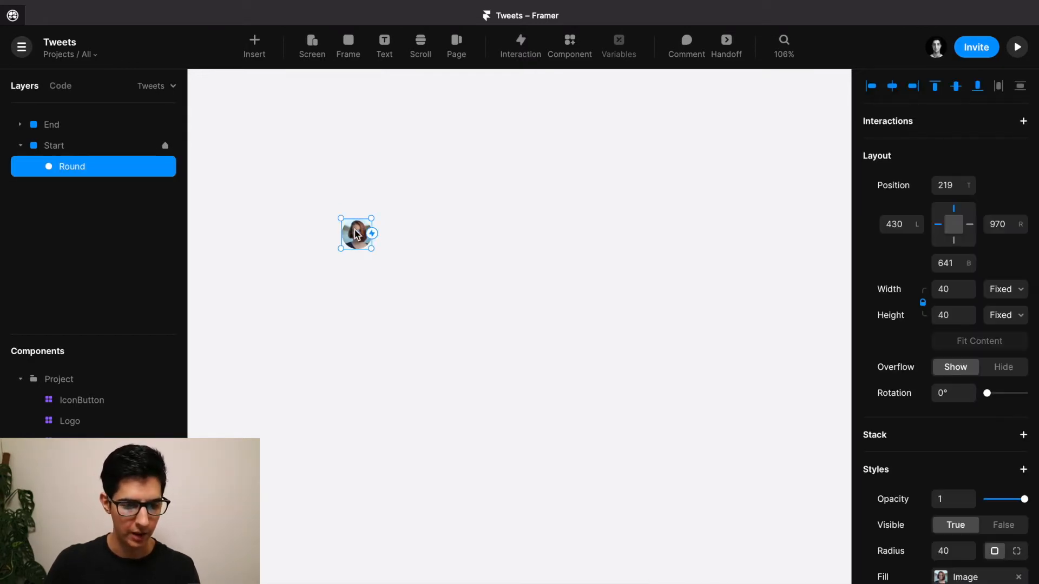
Rename the avatar layer to Profile Image and add a name text label beside it.
{"action": "scroll", "coordinate": [355, 229], "scroll_direction": "up", "scroll_amount": 4}
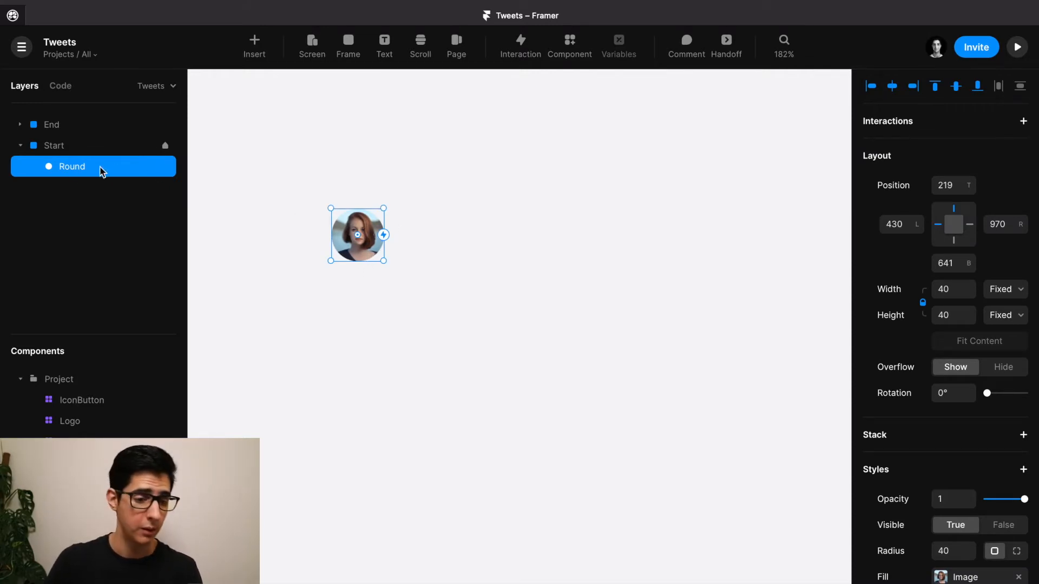
{"action": "double_click", "coordinate": [74, 167]}
{"action": "type", "text": "P"}
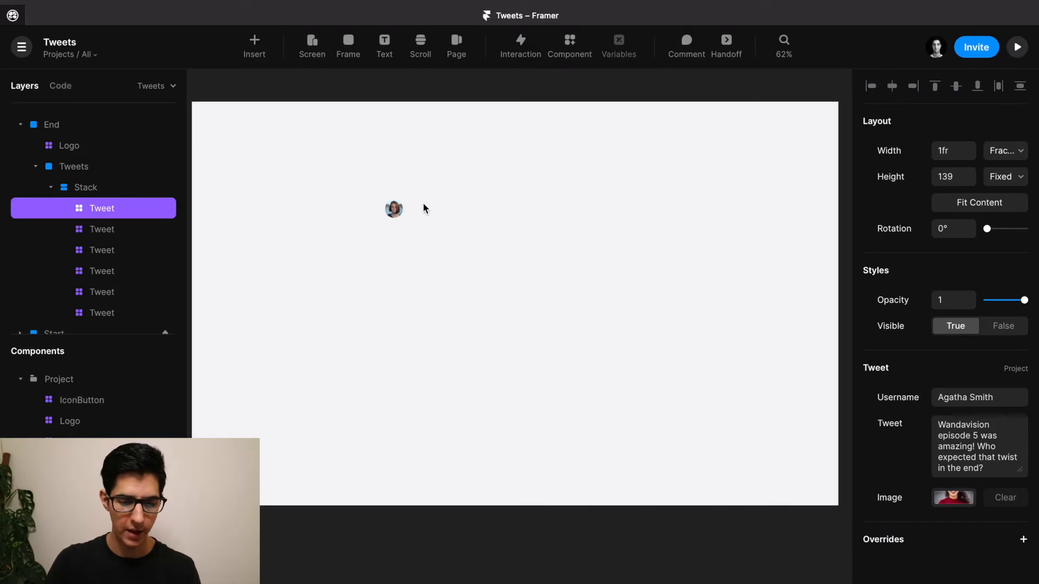
{"action": "scroll", "coordinate": [424, 208], "scroll_direction": "up", "scroll_amount": 3}
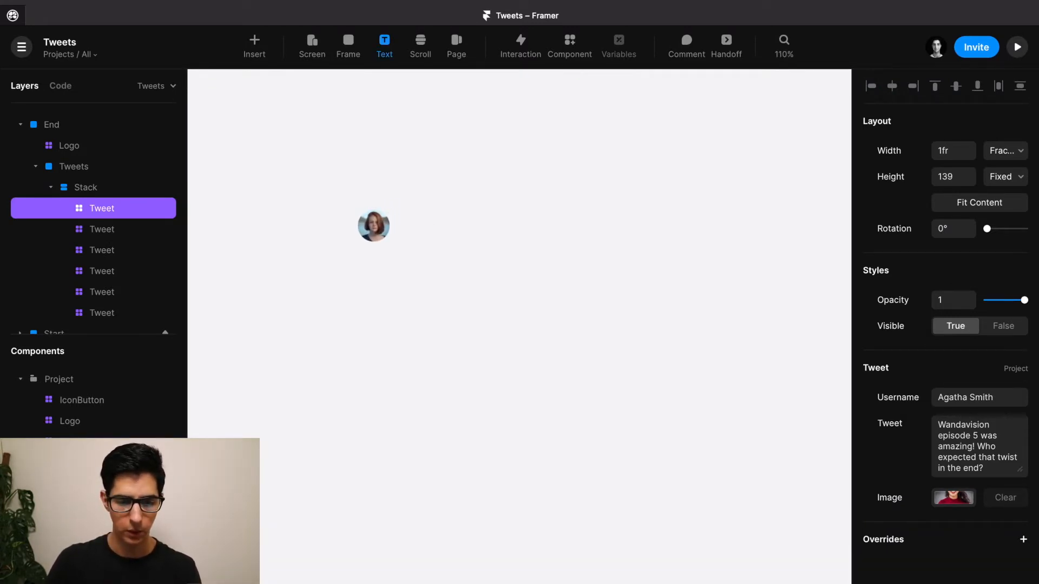
{"action": "left_click", "coordinate": [425, 217]}
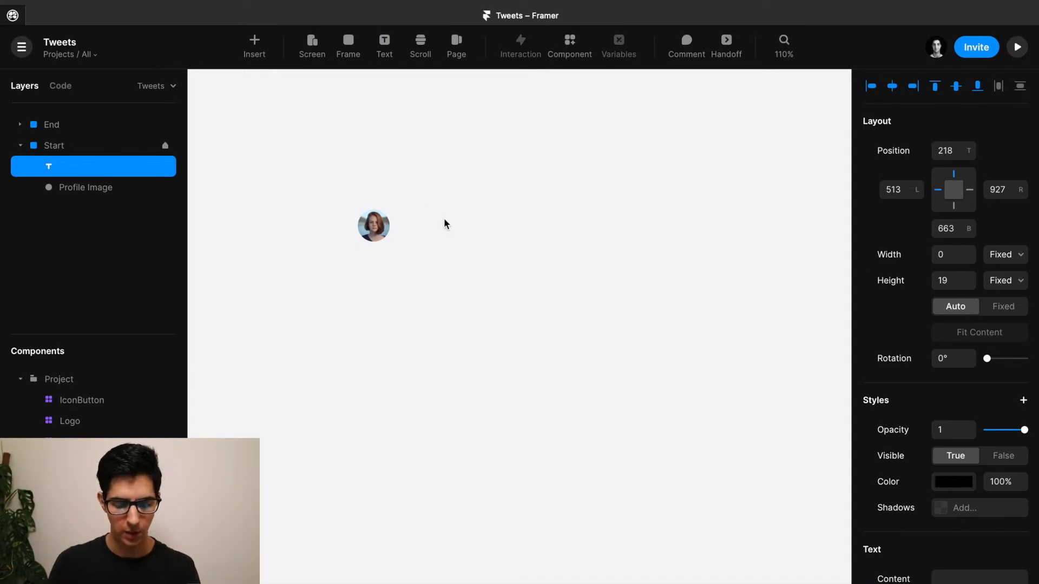
{"action": "key", "text": "Escape"}
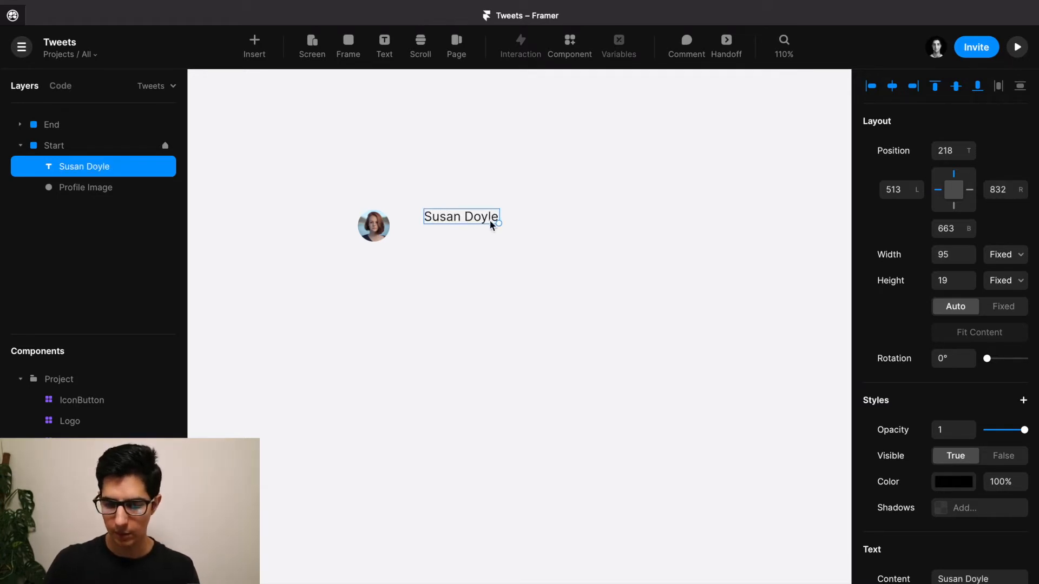
Make the name Semibold, move it next to the avatar, and duplicate it below.
{"action": "scroll", "coordinate": [952, 410], "scroll_direction": "down", "scroll_amount": 3}
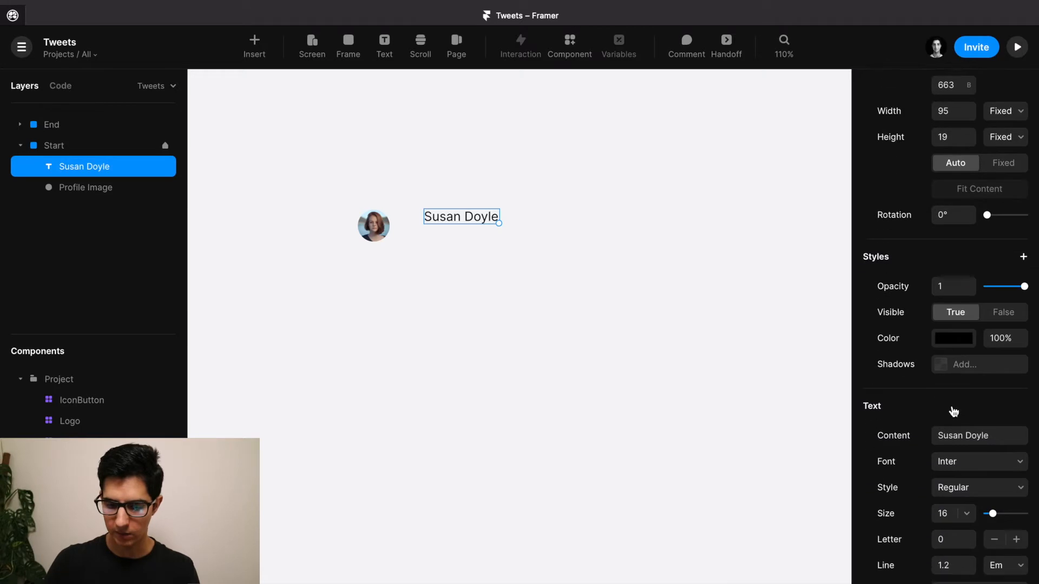
{"action": "scroll", "coordinate": [954, 411], "scroll_direction": "down", "scroll_amount": 3}
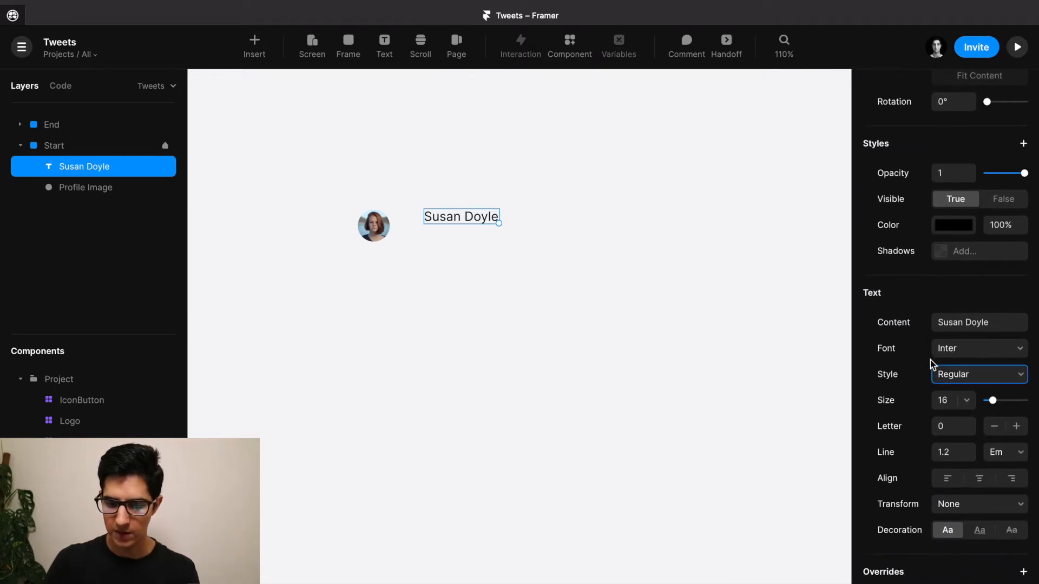
{"action": "left_click", "coordinate": [956, 372]}
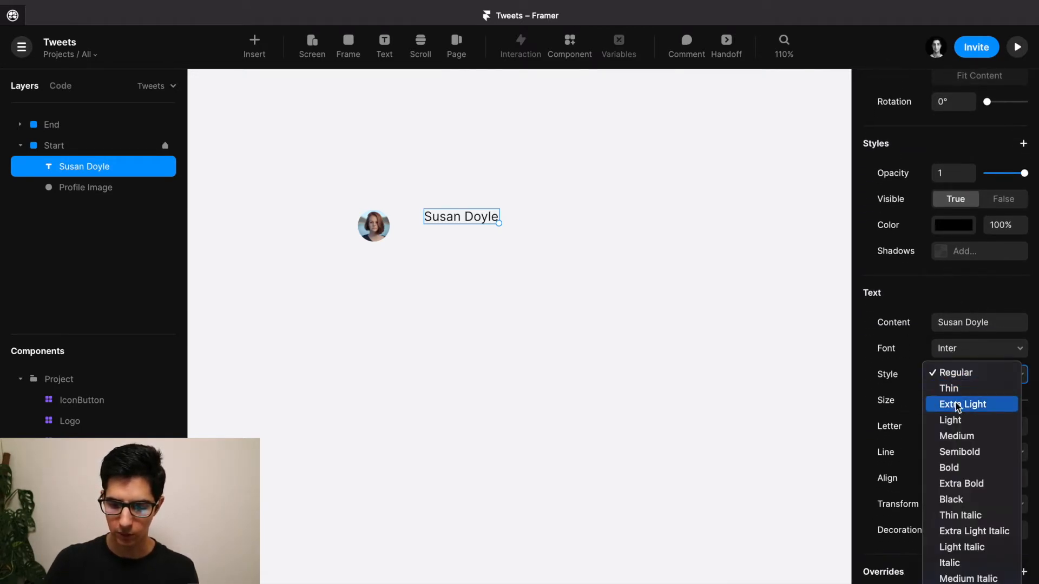
{"action": "left_click", "coordinate": [958, 454]}
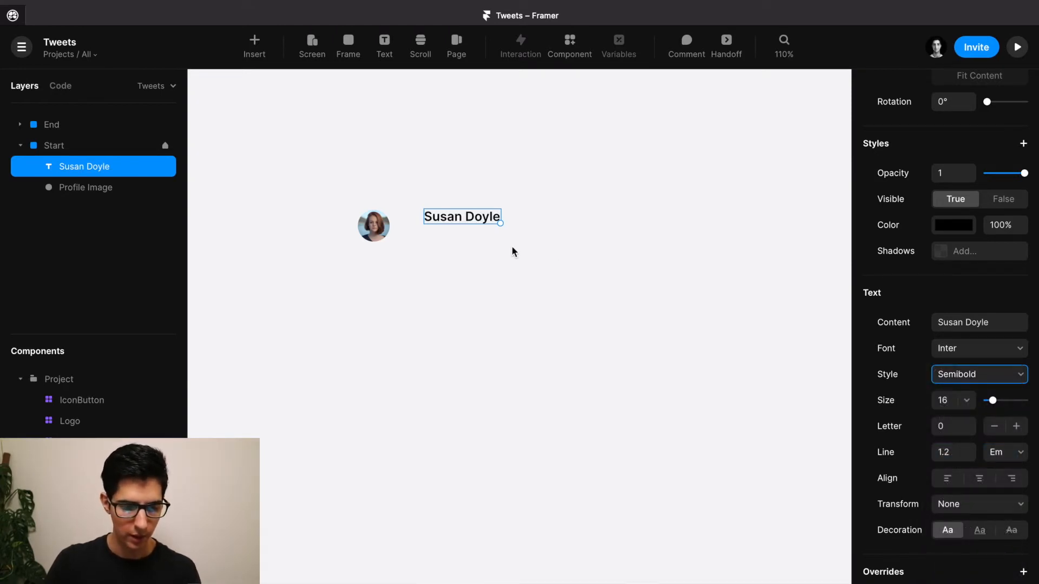
{"action": "left_click_drag", "start_coordinate": [445, 219], "coordinate": [424, 227]}
{"action": "key", "text": "Left"}
{"action": "key", "text": "Left"}
{"action": "key", "text": "Left"}
{"action": "key", "text": "Left"}
{"action": "key", "text": "Left"}
{"action": "key", "text": "Left"}
{"action": "key", "text": "Left"}
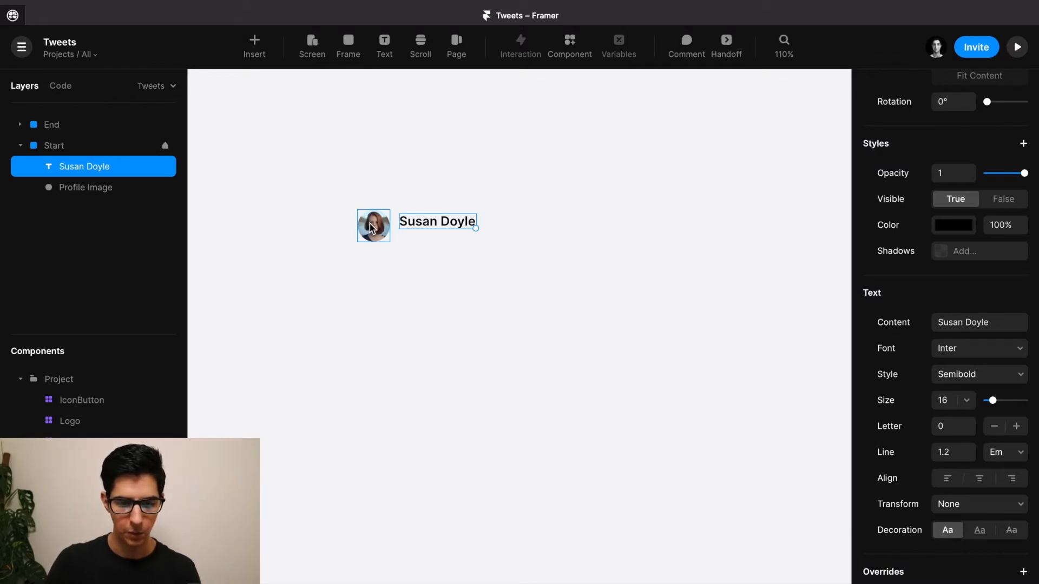
{"action": "scroll", "coordinate": [371, 228], "scroll_direction": "up", "scroll_amount": 3}
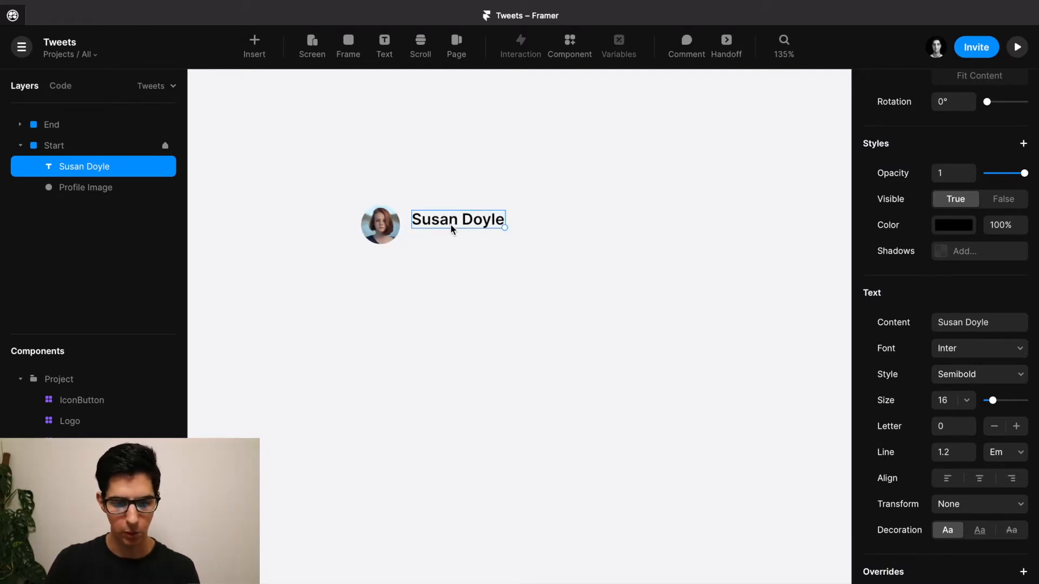
{"action": "key", "text": "alt"}
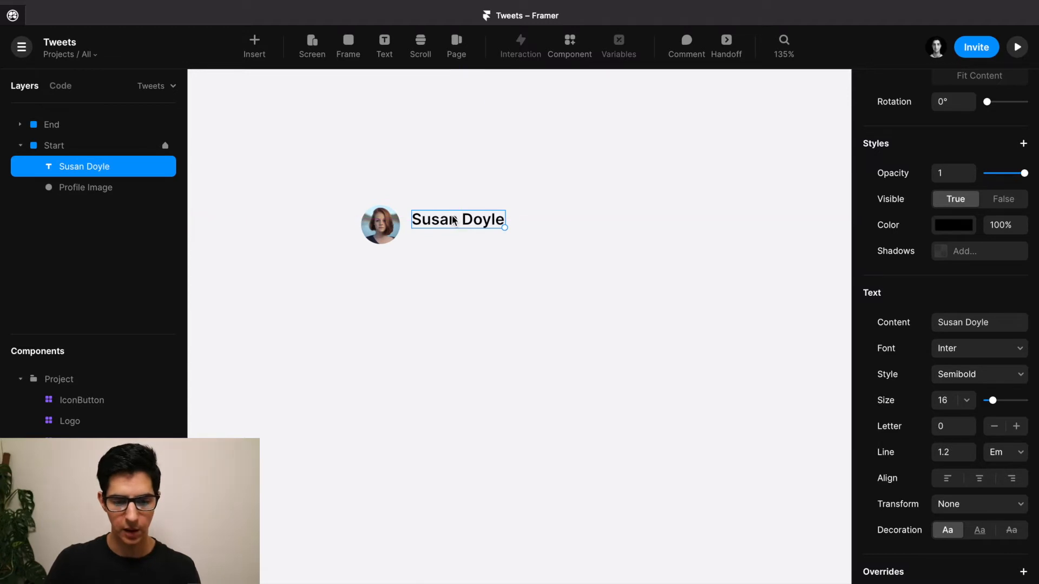
{"action": "left_click_drag", "start_coordinate": [453, 219], "coordinate": [454, 246]}
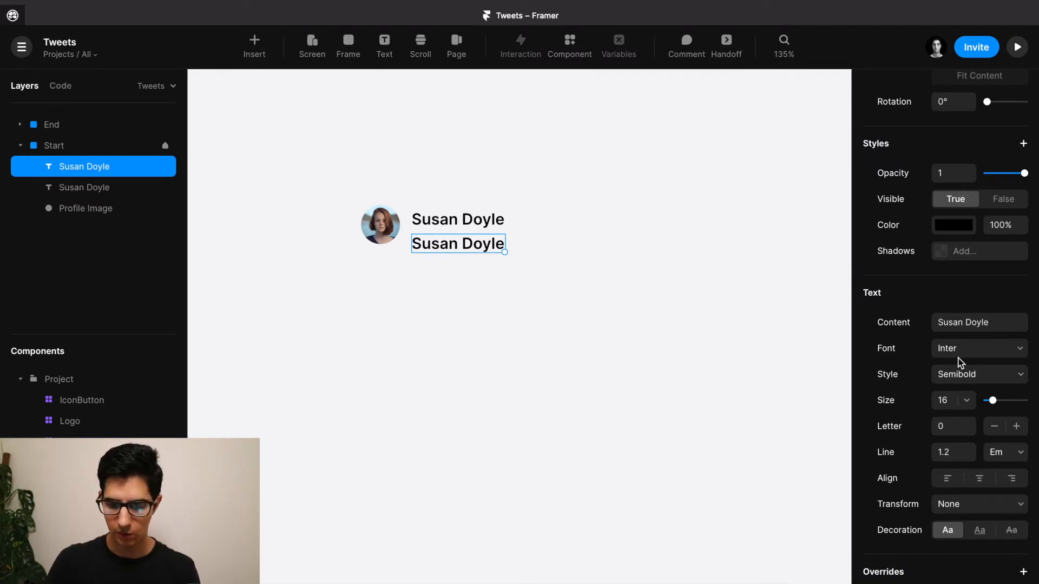
Set the copied text to Regular weight with a 1.4 line height.
{"action": "left_click", "coordinate": [979, 382]}
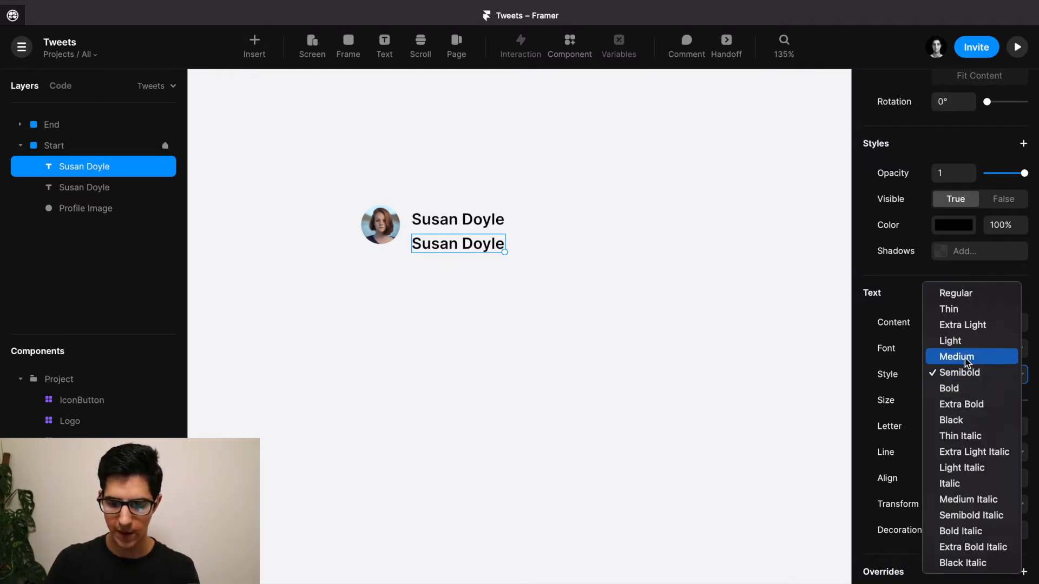
{"action": "left_click", "coordinate": [957, 294]}
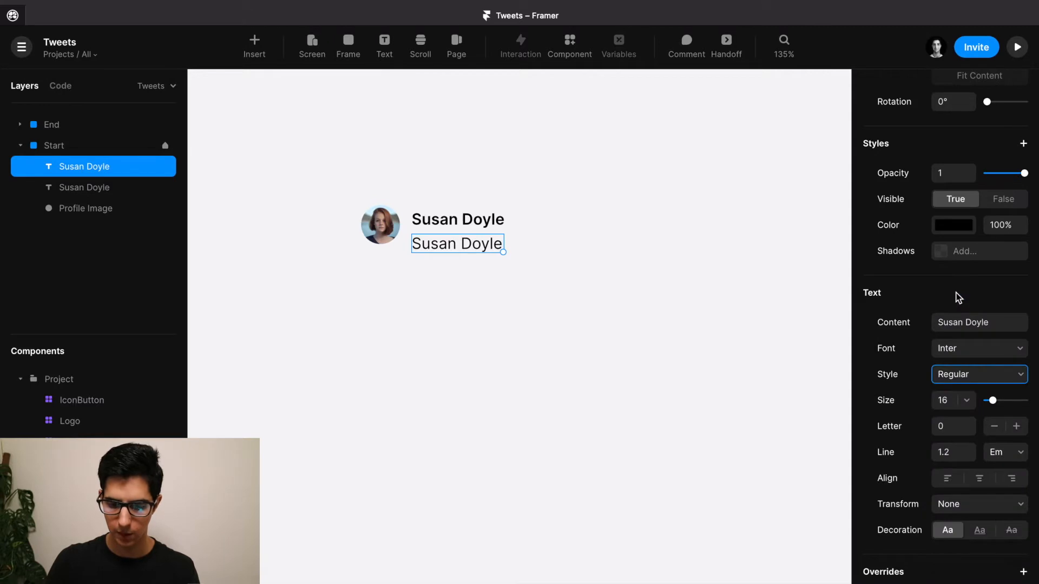
{"action": "left_click", "coordinate": [972, 449]}
{"action": "left_click", "coordinate": [971, 449]}
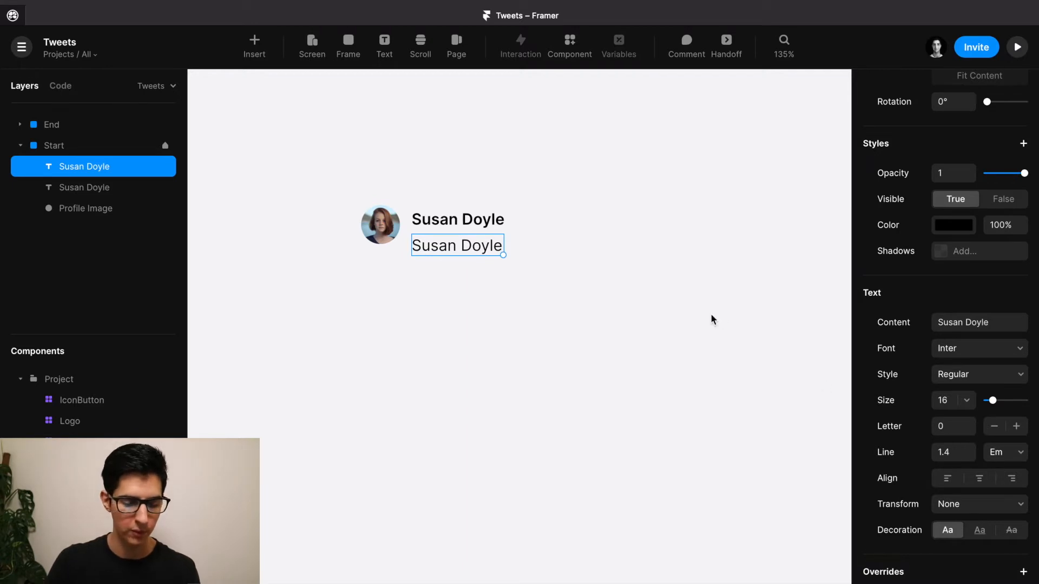
{"action": "double_click", "coordinate": [471, 247]}
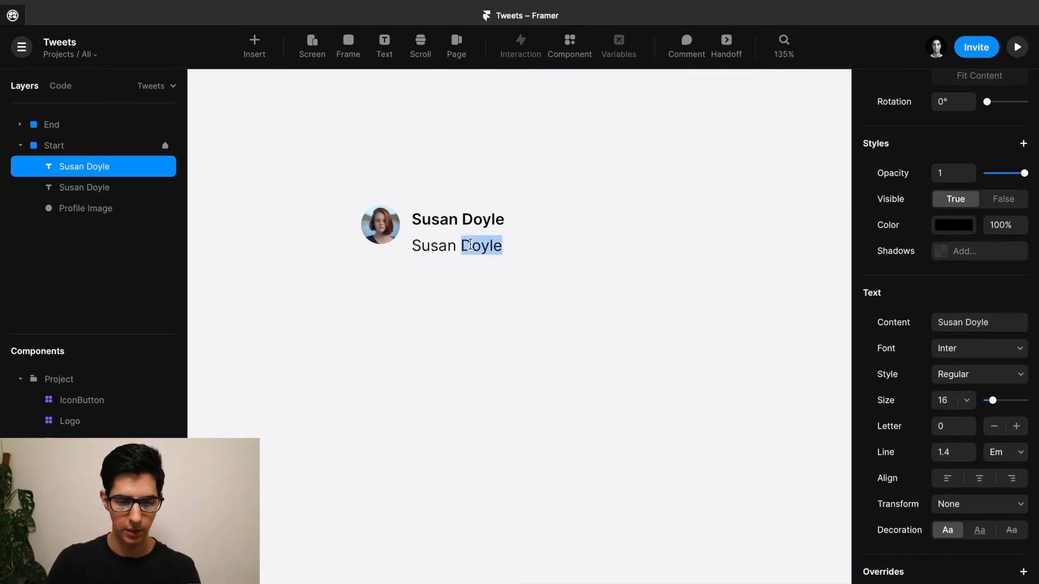
{"action": "key", "text": "Escape"}
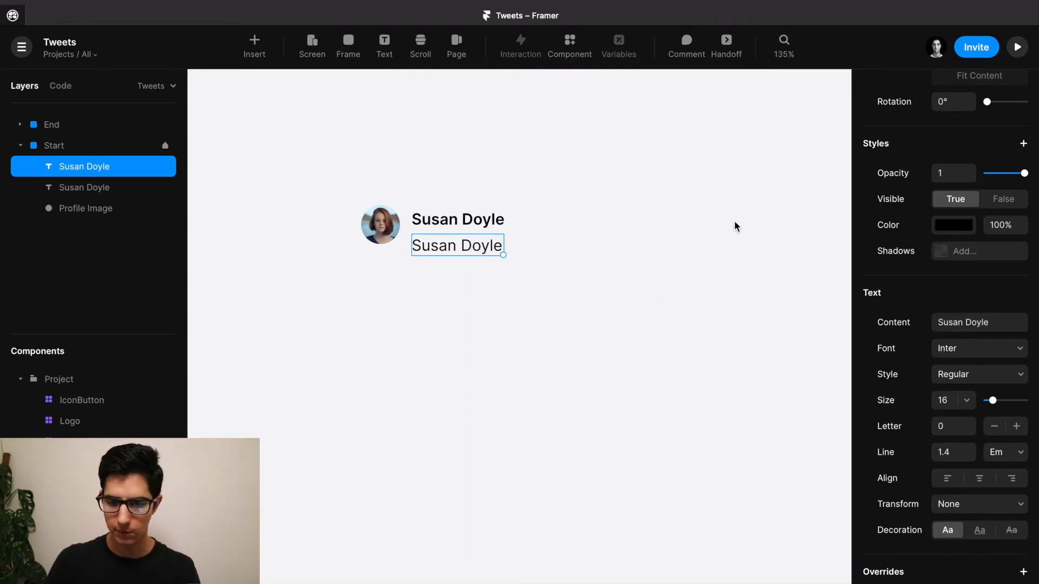
Set the copied text's width to 500.
{"action": "scroll", "coordinate": [972, 275], "scroll_direction": "up", "scroll_amount": 5}
{"action": "scroll", "coordinate": [972, 275], "scroll_direction": "up", "scroll_amount": 3}
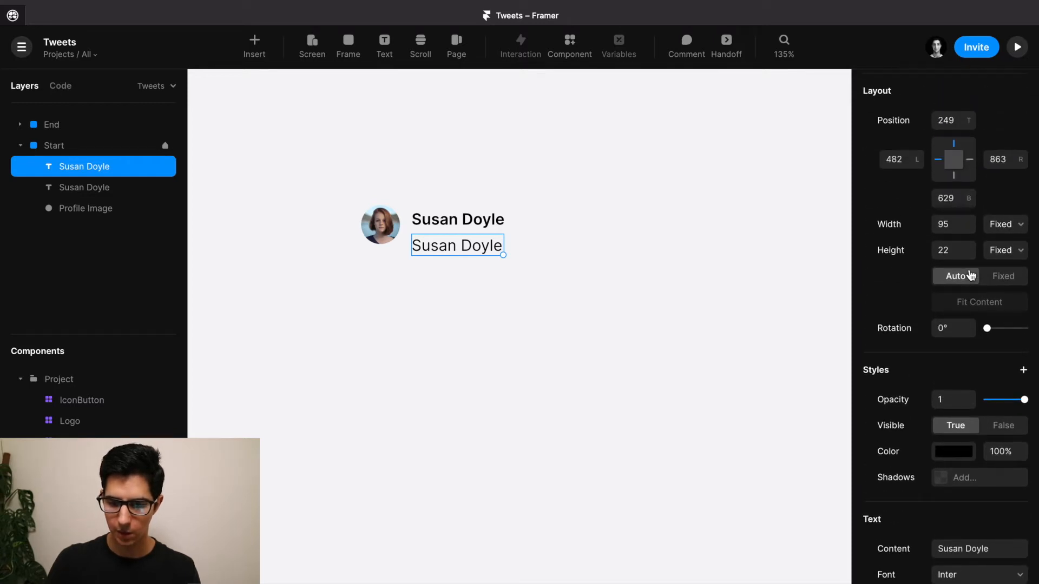
{"action": "left_click", "coordinate": [947, 223]}
{"action": "type", "text": "500"}
{"action": "key", "text": "Return"}
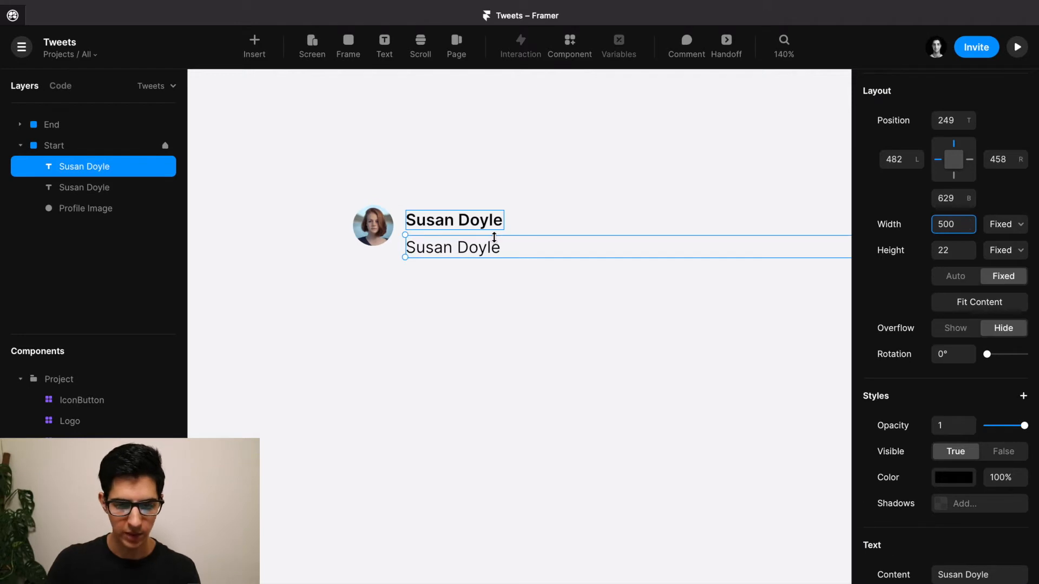
Start replacing the copy's text with 'Hello, this is my first twe'.
{"action": "left_click", "coordinate": [495, 173]}
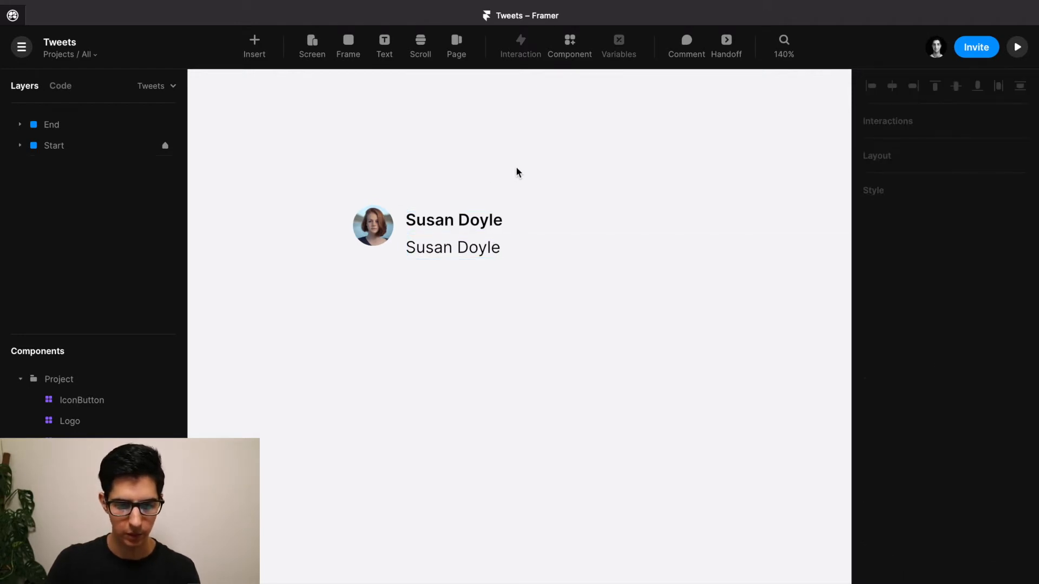
{"action": "scroll", "coordinate": [517, 172], "scroll_direction": "down", "scroll_amount": 2}
{"action": "double_click", "coordinate": [390, 234]}
{"action": "type", "text": "Hello, this is my first"}
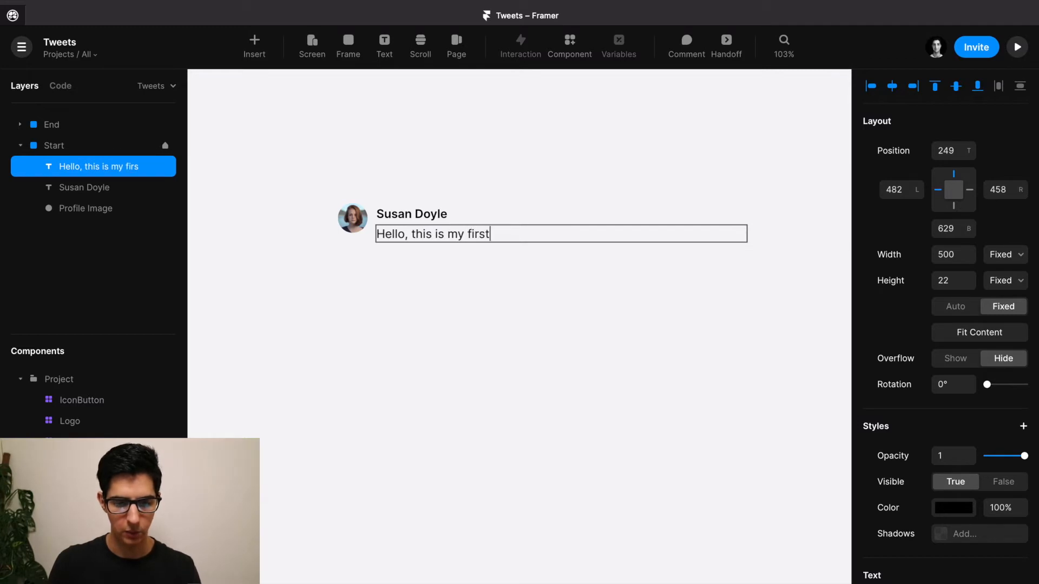
{"action": "type", "text": " twe"}
Finish the tweet text '…on this amazing Framer project illustrating smart components' and fit its height.
{"action": "type", "text": "on"}
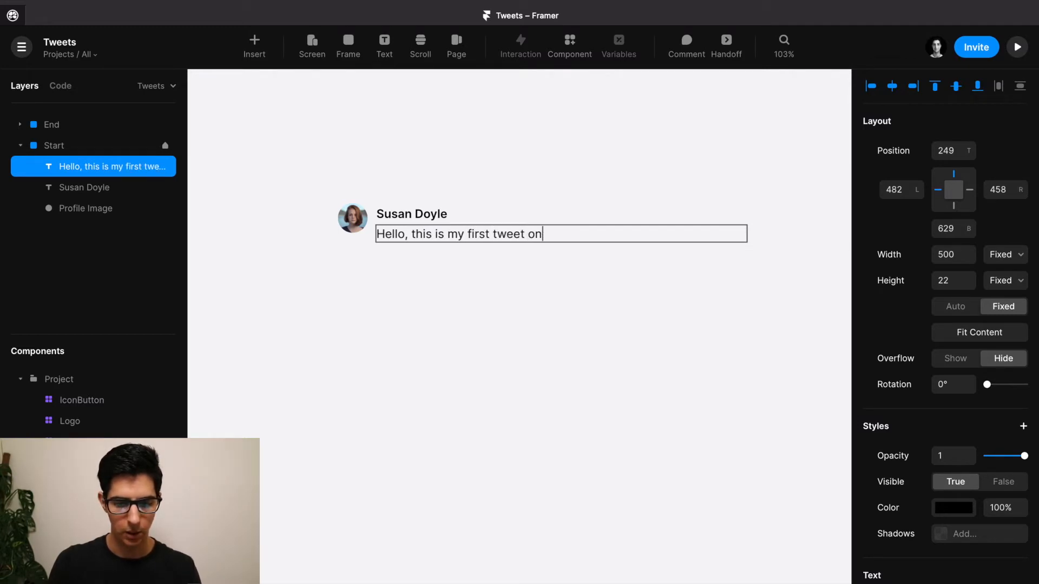
{"action": "type", "text": " this amazing Framer"}
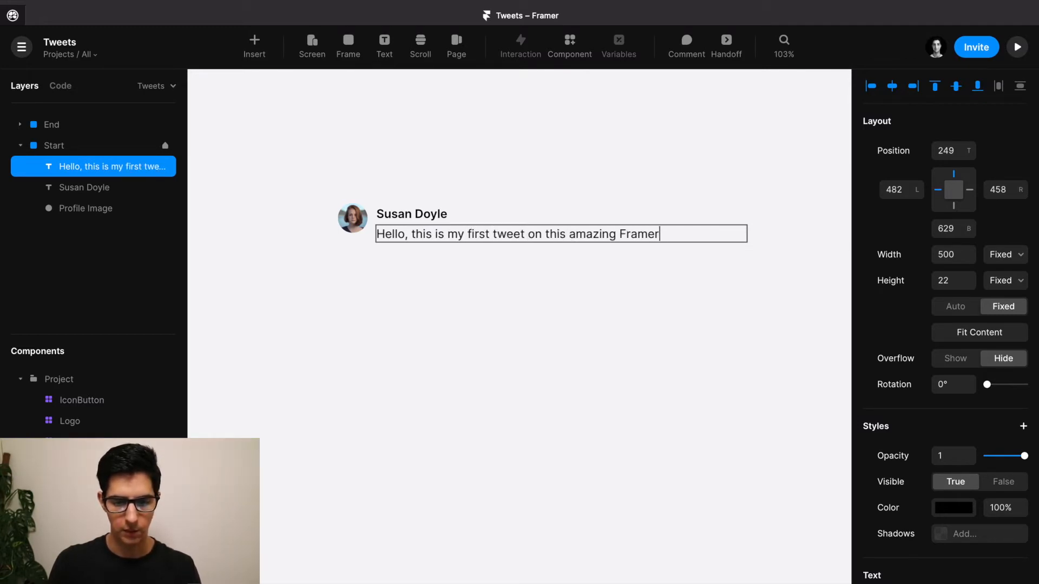
{"action": "type", "text": " project illus"}
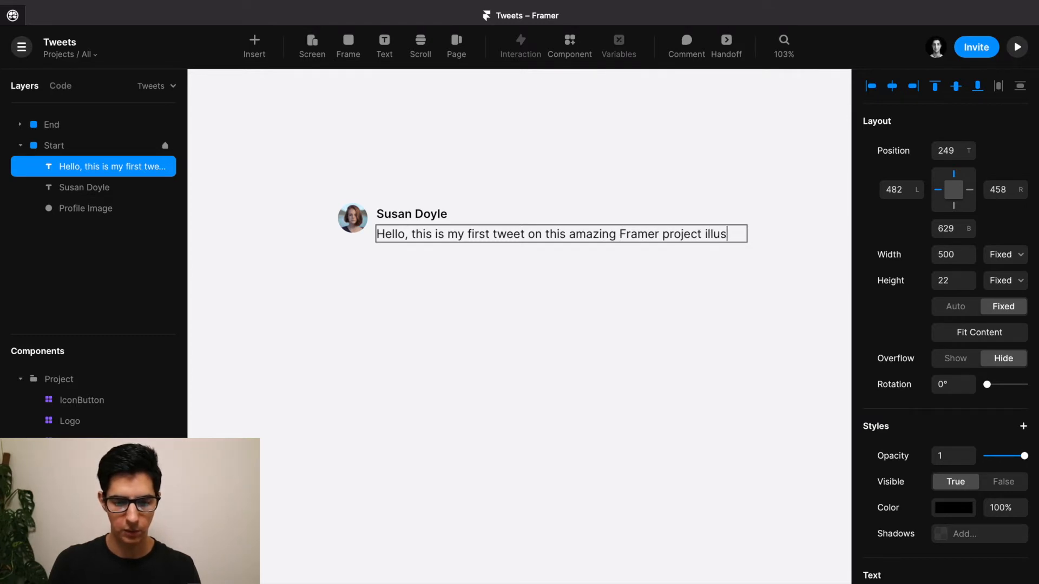
{"action": "type", "text": "trating smart components!"}
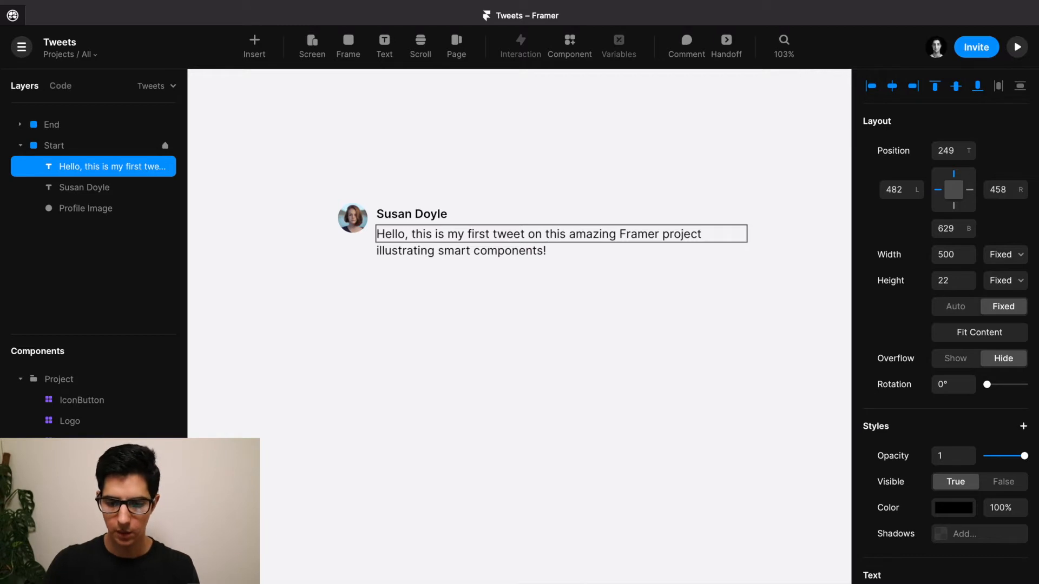
{"action": "key", "text": "Escape"}
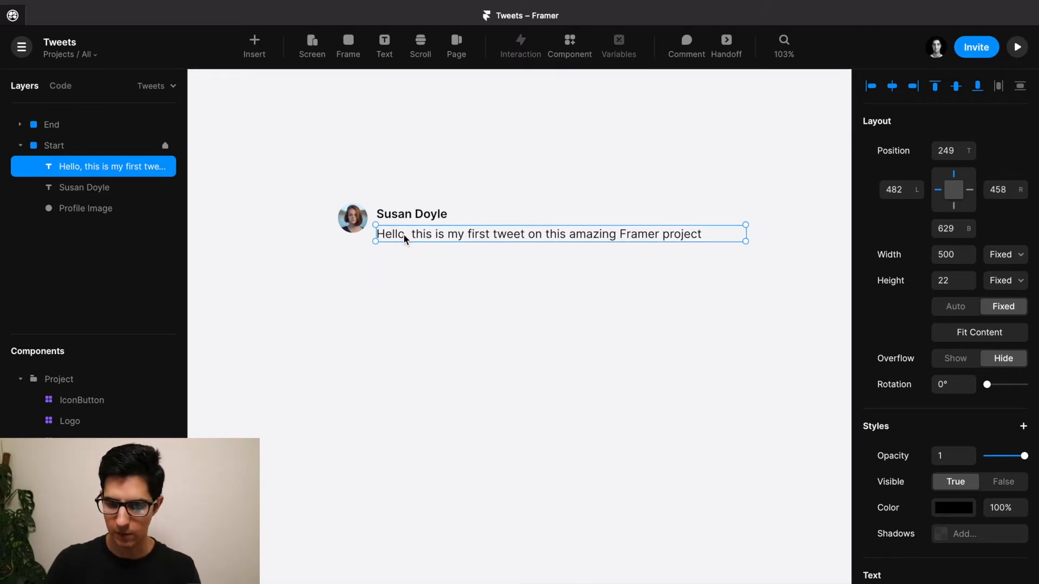
{"action": "left_click", "coordinate": [976, 335]}
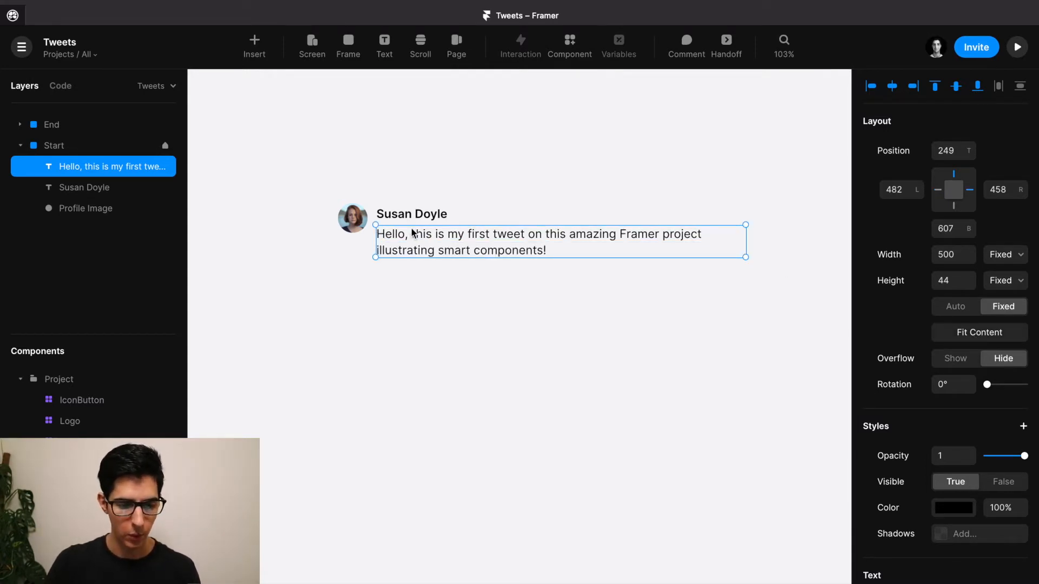
Nudge the tweet text down 2 px and align name and tweet with the avatar's top.
{"action": "scroll", "coordinate": [399, 217], "scroll_direction": "up", "scroll_amount": 4}
{"action": "key", "text": "alt"}
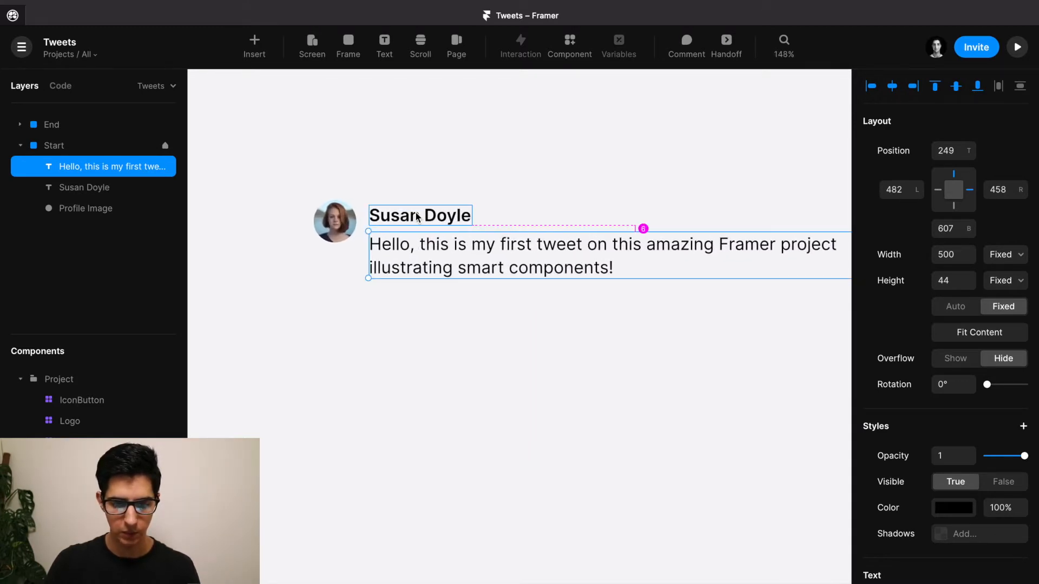
{"action": "key", "text": "Down"}
{"action": "key", "text": "Down"}
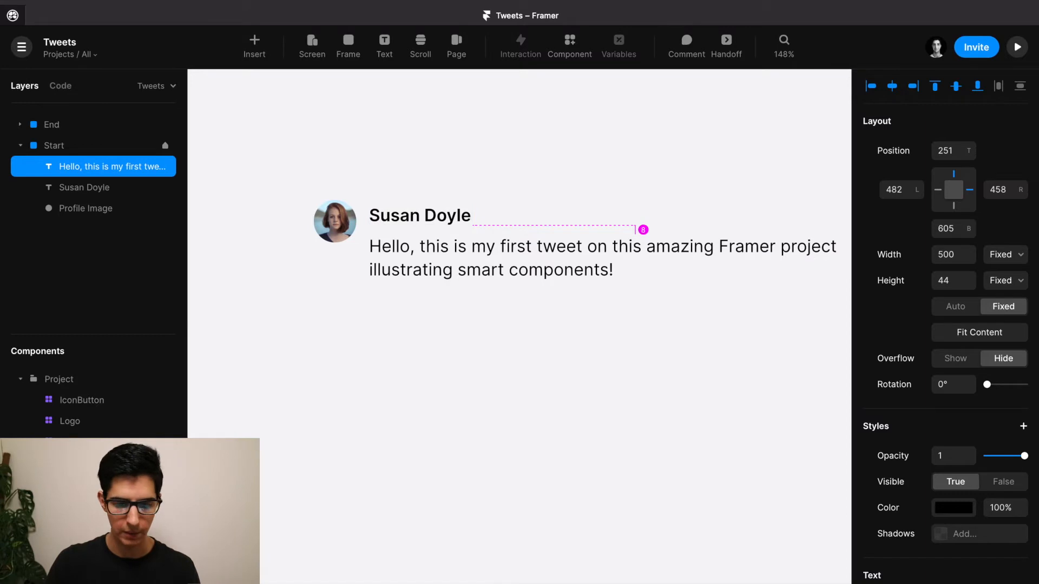
{"action": "left_click", "coordinate": [397, 216], "text": "shift"}
{"action": "scroll", "coordinate": [349, 222], "scroll_direction": "up", "scroll_amount": 5}
{"action": "left_click_drag", "start_coordinate": [428, 204], "coordinate": [428, 207]}
{"action": "key", "text": "alt"}
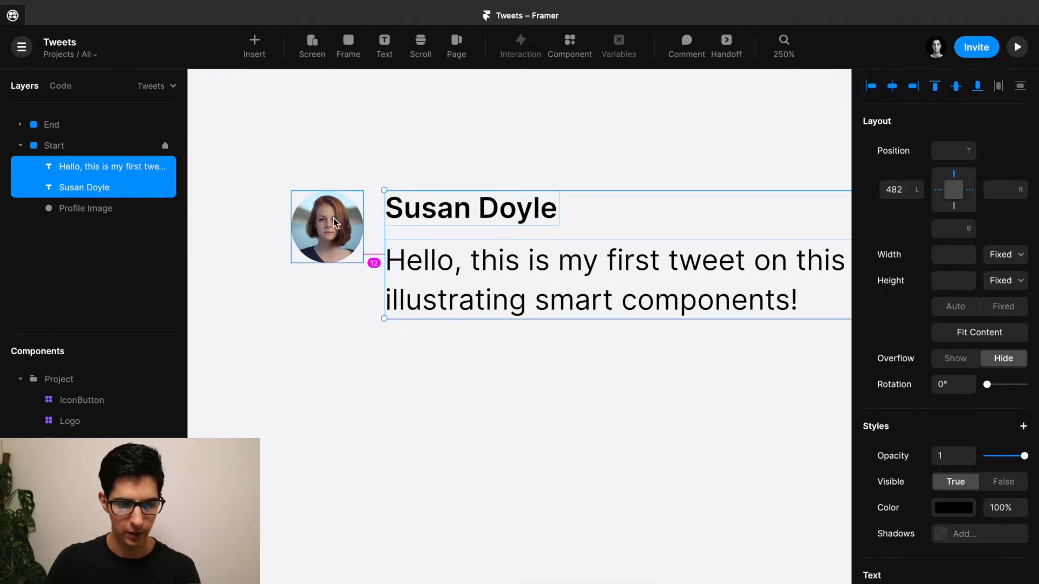
{"action": "scroll", "coordinate": [383, 235], "scroll_direction": "down", "scroll_amount": 5}
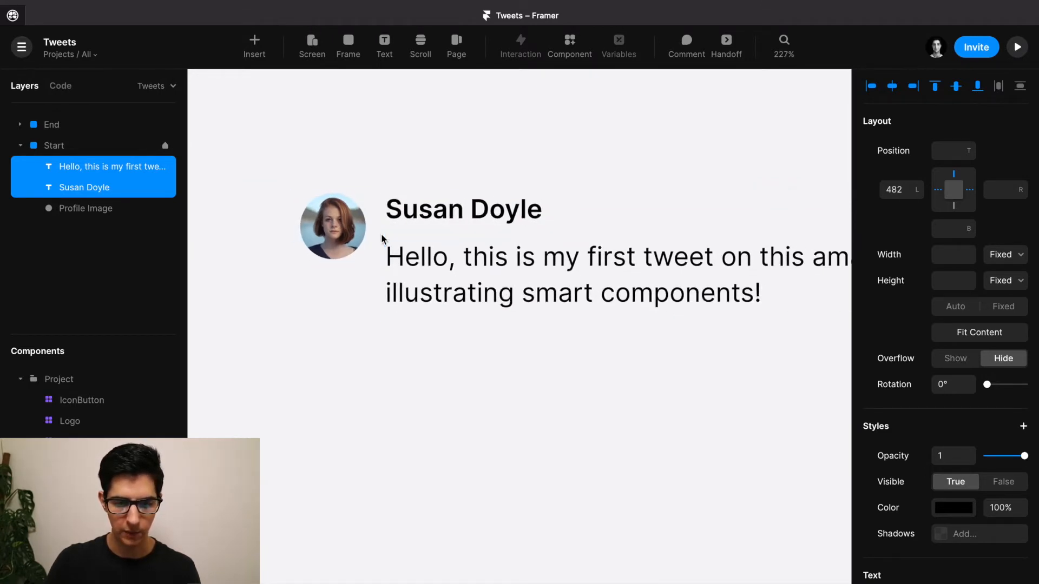
{"action": "scroll", "coordinate": [383, 238], "scroll_direction": "down", "scroll_amount": 5}
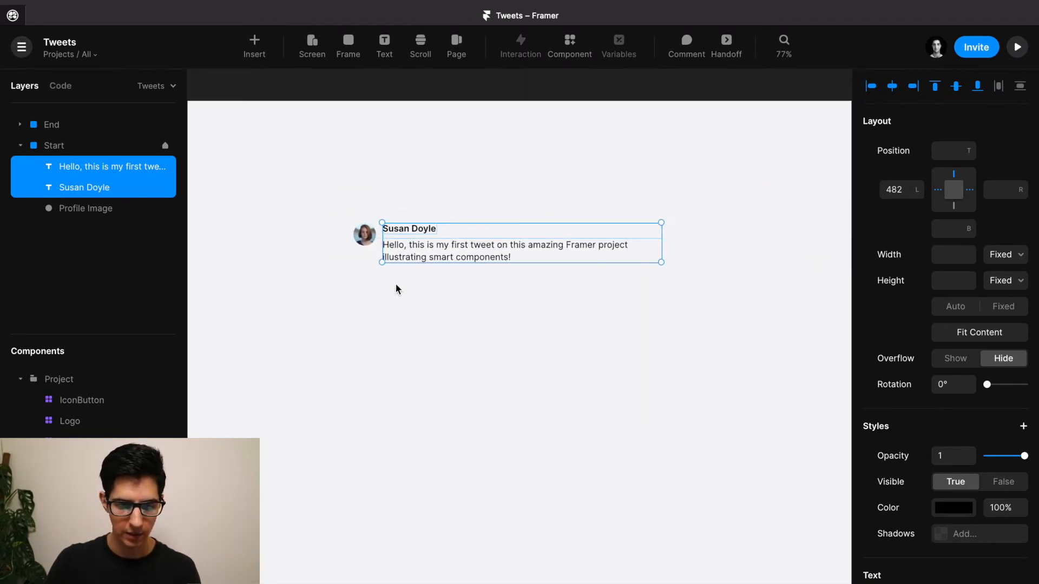
{"action": "left_click", "coordinate": [403, 303]}
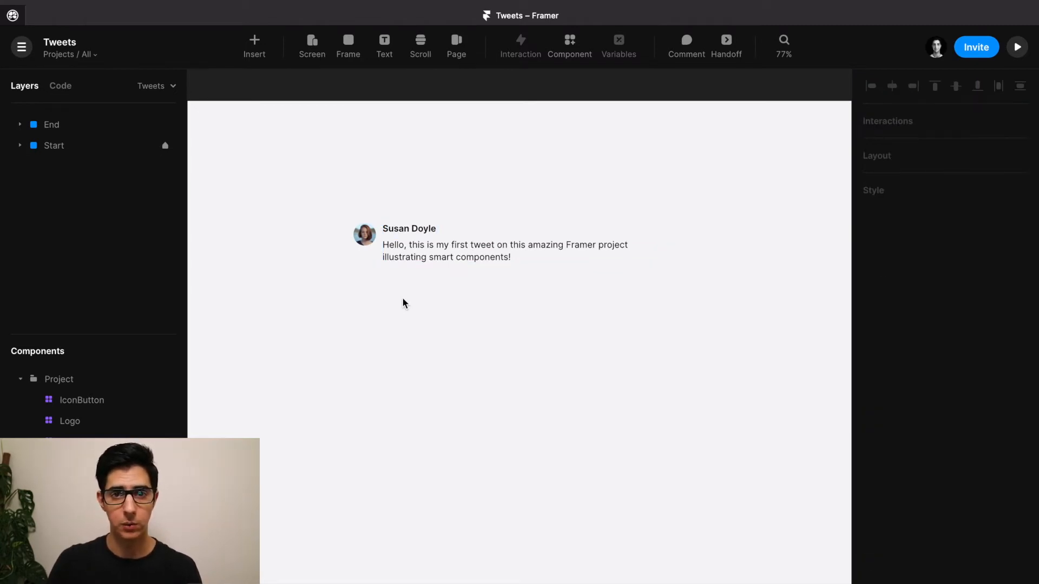
{"action": "scroll", "coordinate": [402, 303], "scroll_direction": "down", "scroll_amount": 3}
{"action": "left_click_drag", "start_coordinate": [677, 300], "coordinate": [331, 298]}
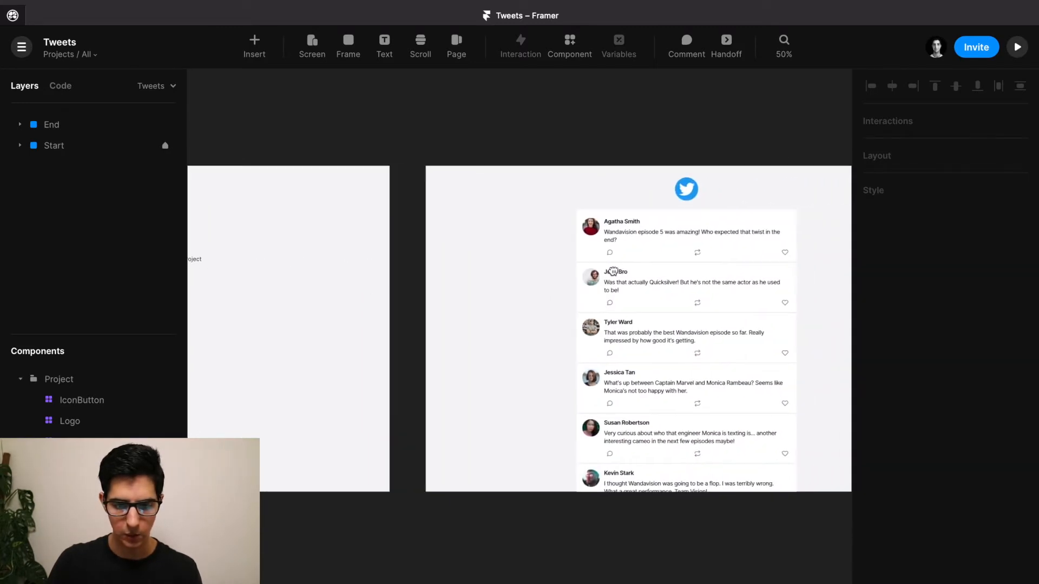
{"action": "scroll", "coordinate": [608, 274], "scroll_direction": "right", "scroll_amount": 3}
{"action": "scroll", "coordinate": [539, 271], "scroll_direction": "up", "scroll_amount": 5}
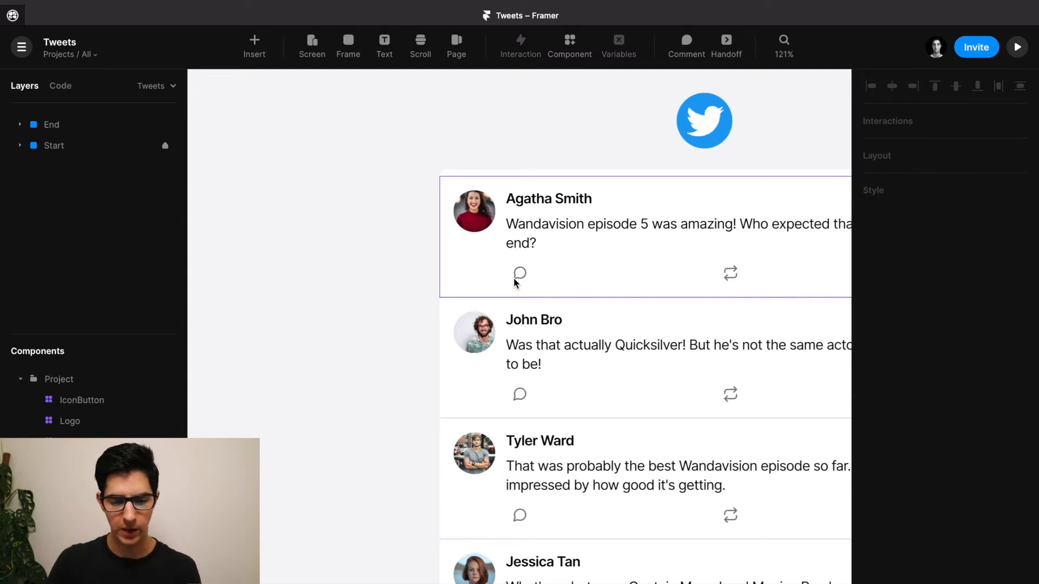
{"action": "scroll", "coordinate": [470, 280], "scroll_direction": "down", "scroll_amount": 1}
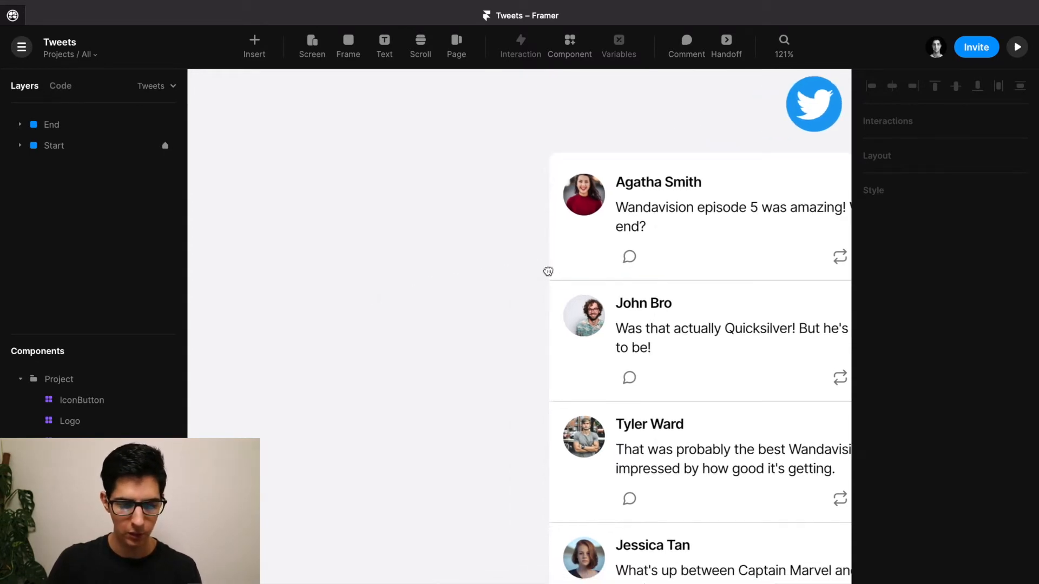
{"action": "scroll", "coordinate": [439, 278], "scroll_direction": "left", "scroll_amount": 5}
{"action": "left_click_drag", "start_coordinate": [303, 292], "coordinate": [687, 290]}
{"action": "left_click_drag", "start_coordinate": [341, 285], "coordinate": [743, 287]}
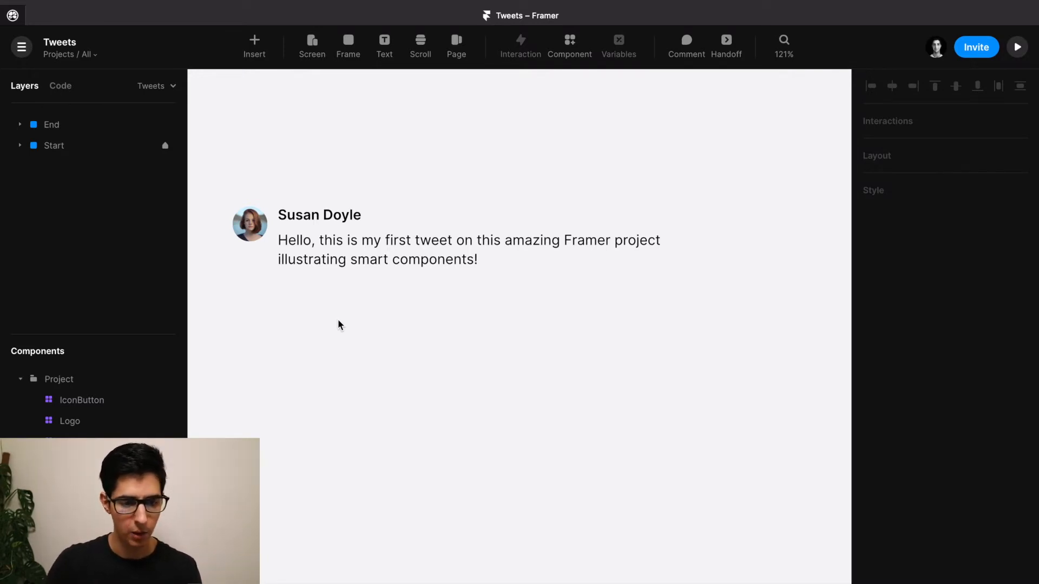
Insert a Feather icon and place it inside Start just below the tweet text.
{"action": "left_click", "coordinate": [261, 57]}
{"action": "type", "text": "feather"}
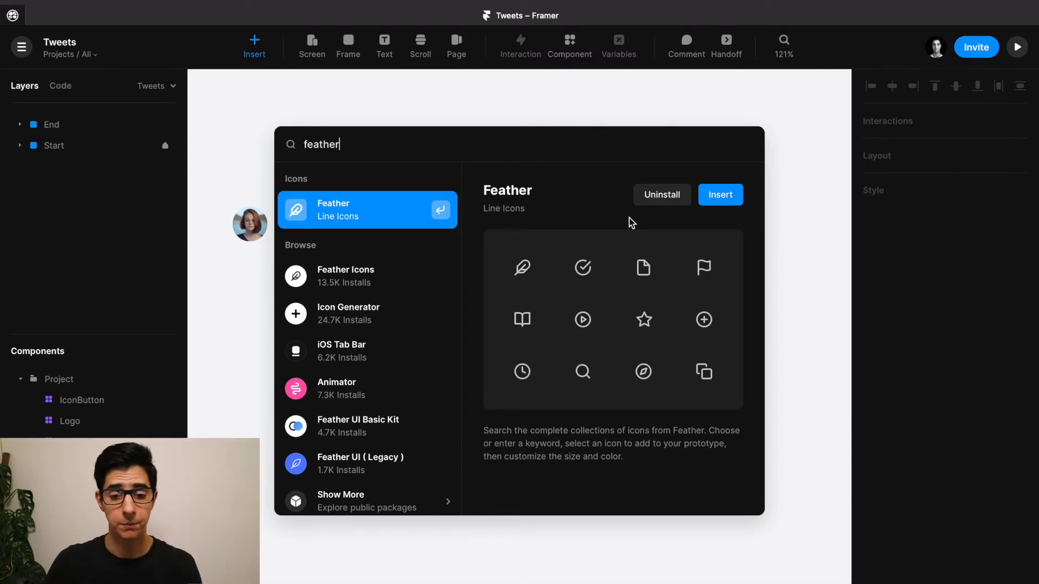
{"action": "left_click", "coordinate": [719, 196]}
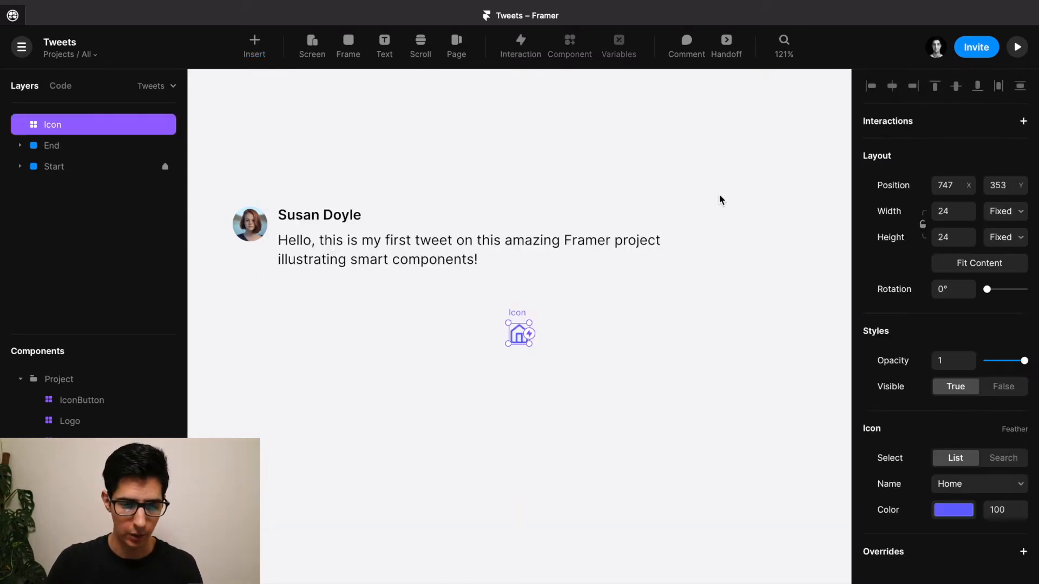
{"action": "left_click_drag", "start_coordinate": [522, 313], "coordinate": [289, 283]}
{"action": "scroll", "coordinate": [289, 287], "scroll_direction": "up", "scroll_amount": 3}
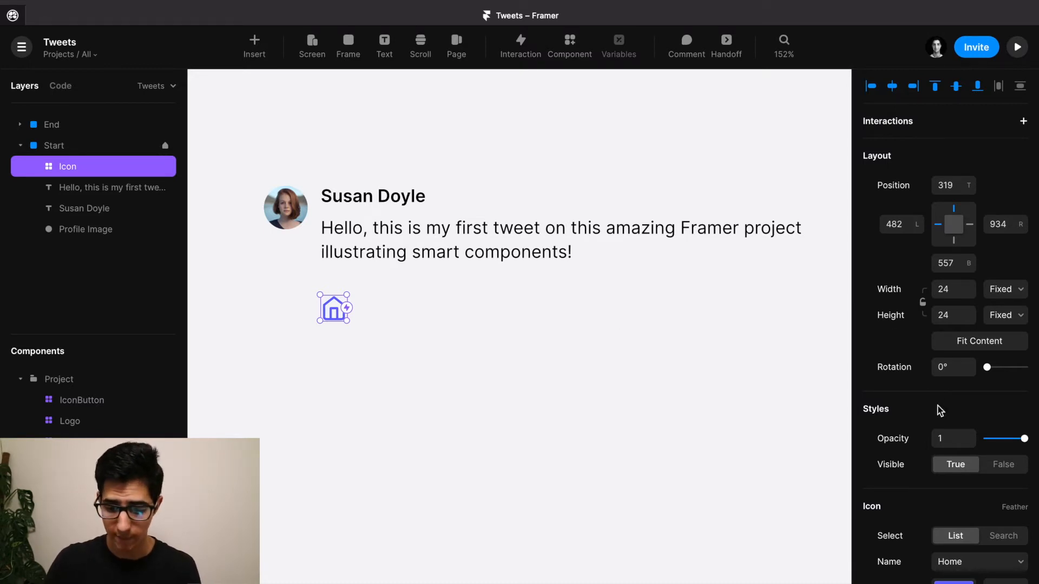
Change the Feather icon to MessageCircle.
{"action": "scroll", "coordinate": [939, 407], "scroll_direction": "down", "scroll_amount": 2}
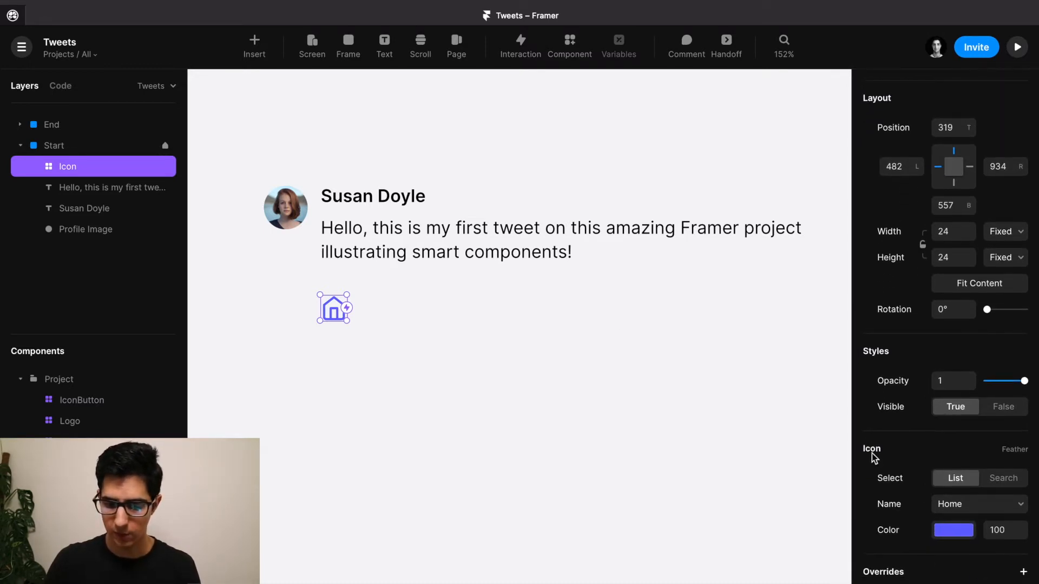
{"action": "left_click", "coordinate": [993, 507]}
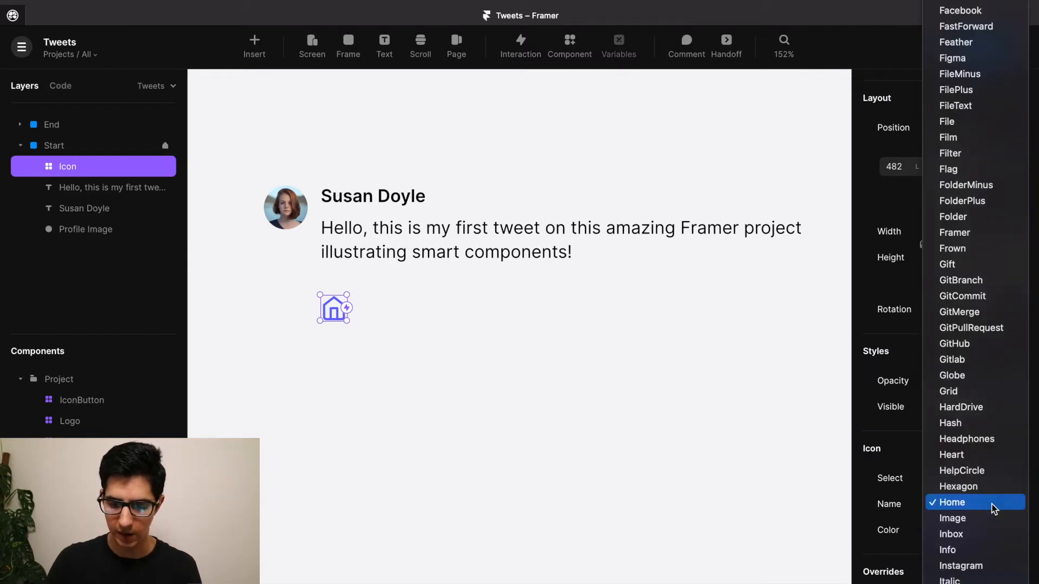
{"action": "scroll", "coordinate": [994, 509], "scroll_direction": "down", "scroll_amount": 10}
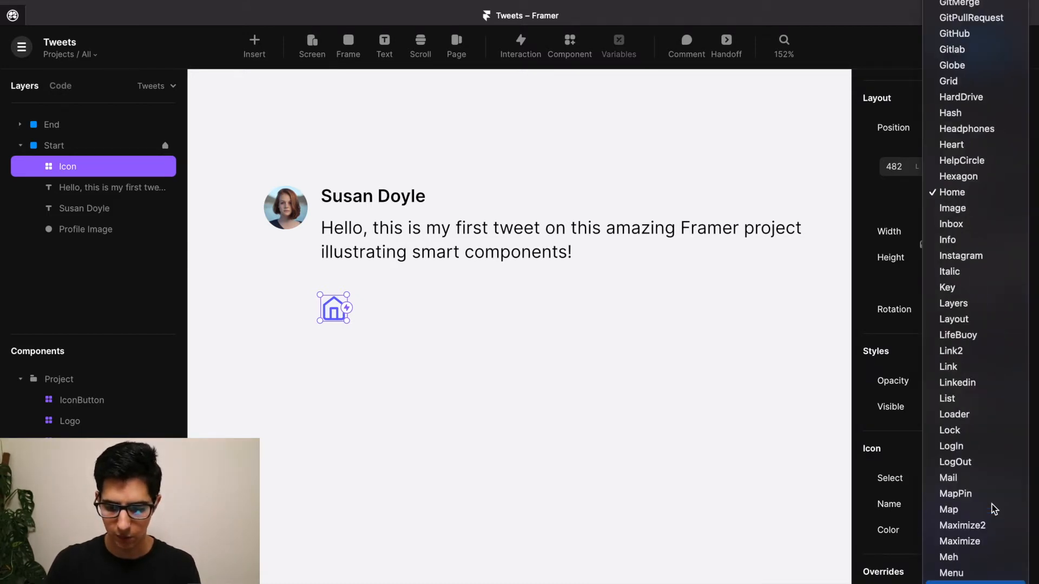
{"action": "scroll", "coordinate": [994, 509], "scroll_direction": "down", "scroll_amount": 3}
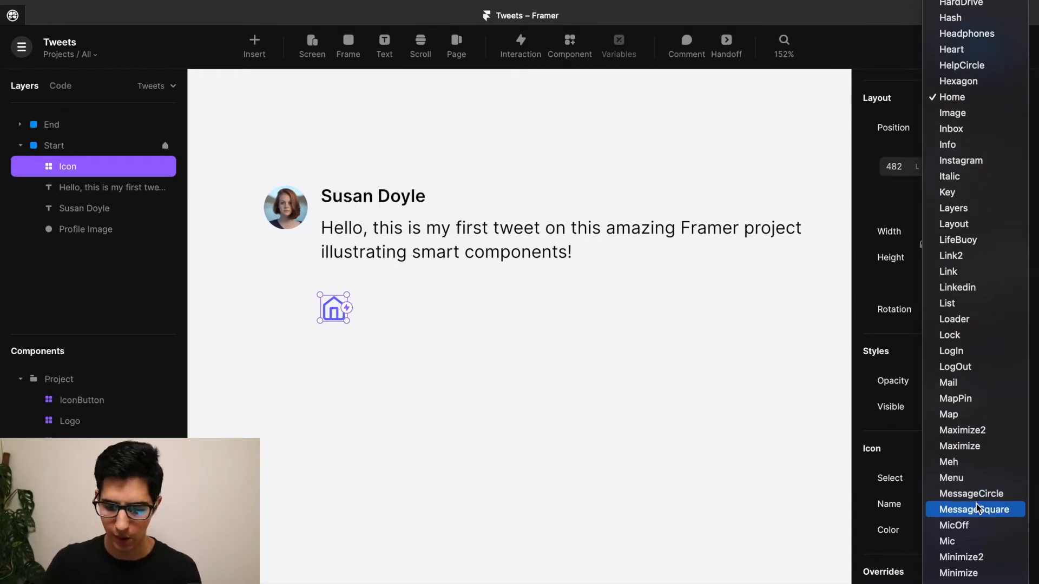
{"action": "left_click", "coordinate": [971, 495]}
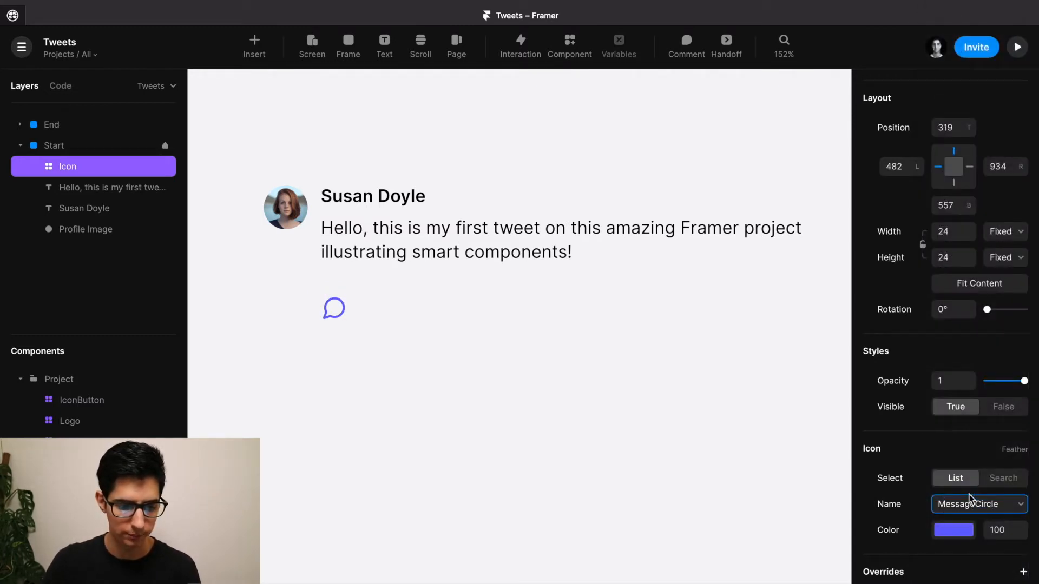
Colour the icon mid grey, hsl(0, 0%, 50%).
{"action": "left_click", "coordinate": [955, 532]}
{"action": "left_click_drag", "start_coordinate": [749, 398], "coordinate": [619, 464]}
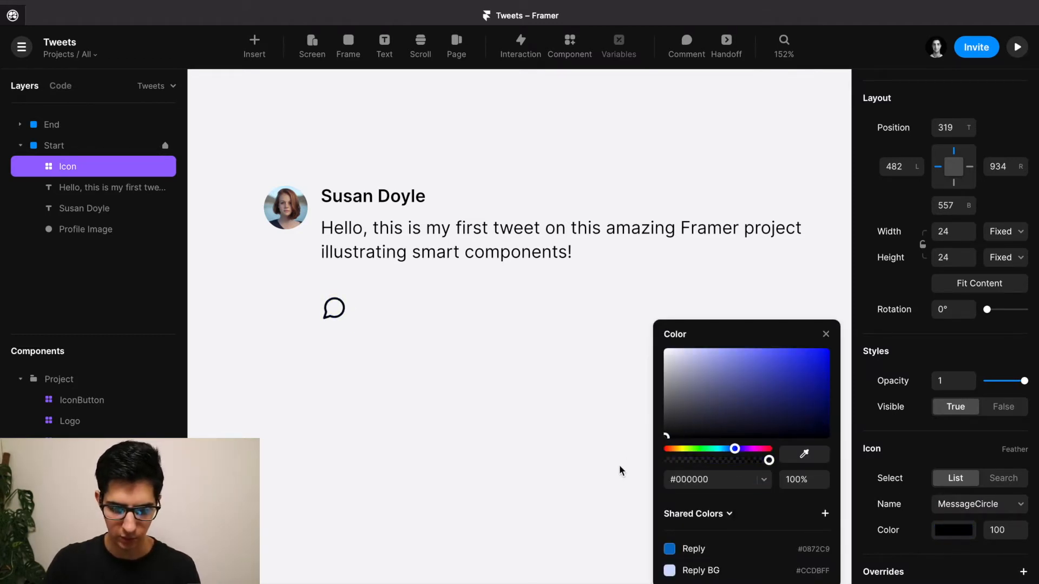
{"action": "left_click", "coordinate": [764, 480]}
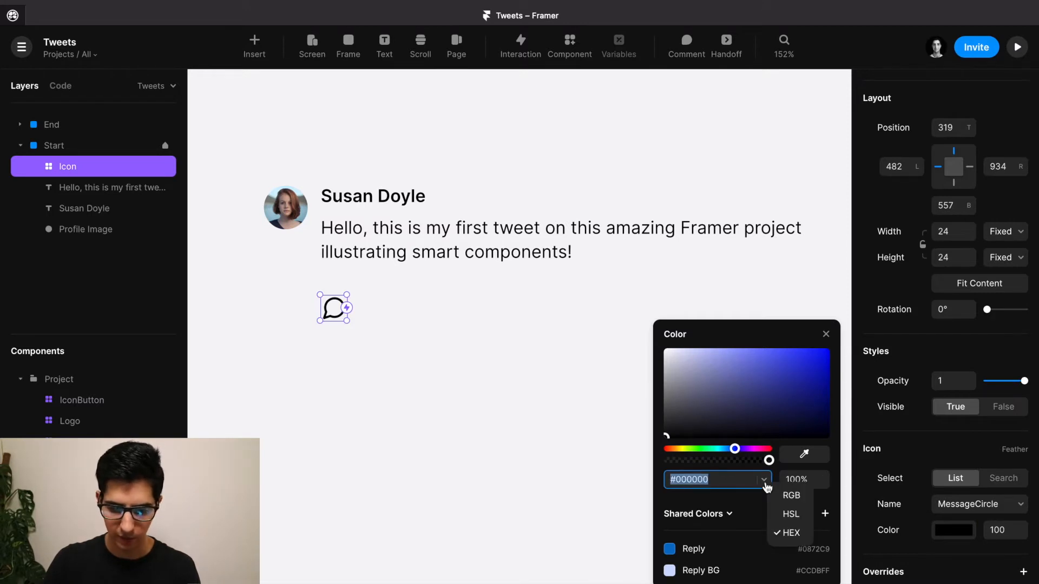
{"action": "left_click", "coordinate": [791, 514]}
{"action": "left_click", "coordinate": [720, 481]}
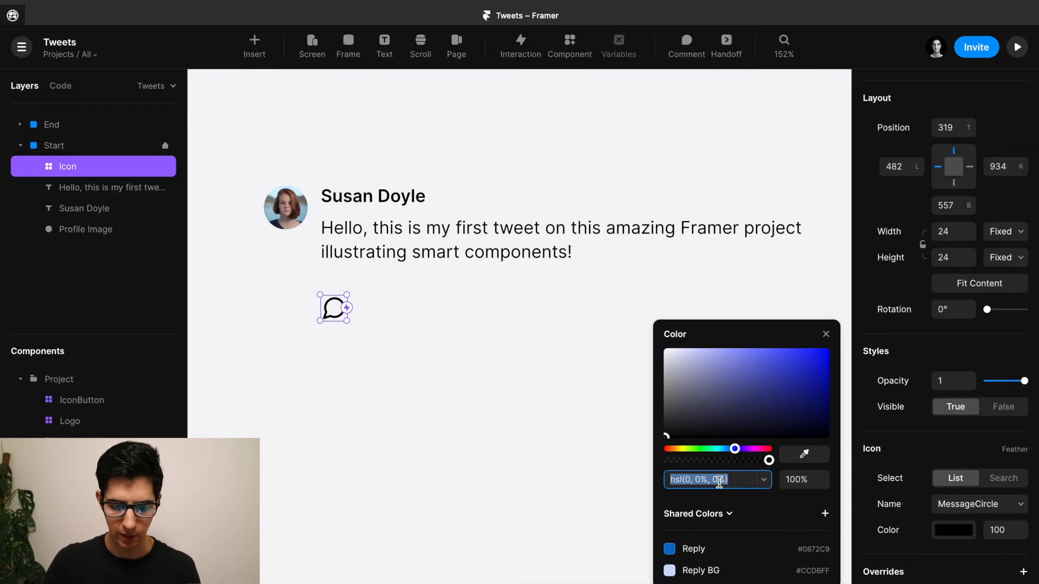
{"action": "left_click", "coordinate": [721, 481]}
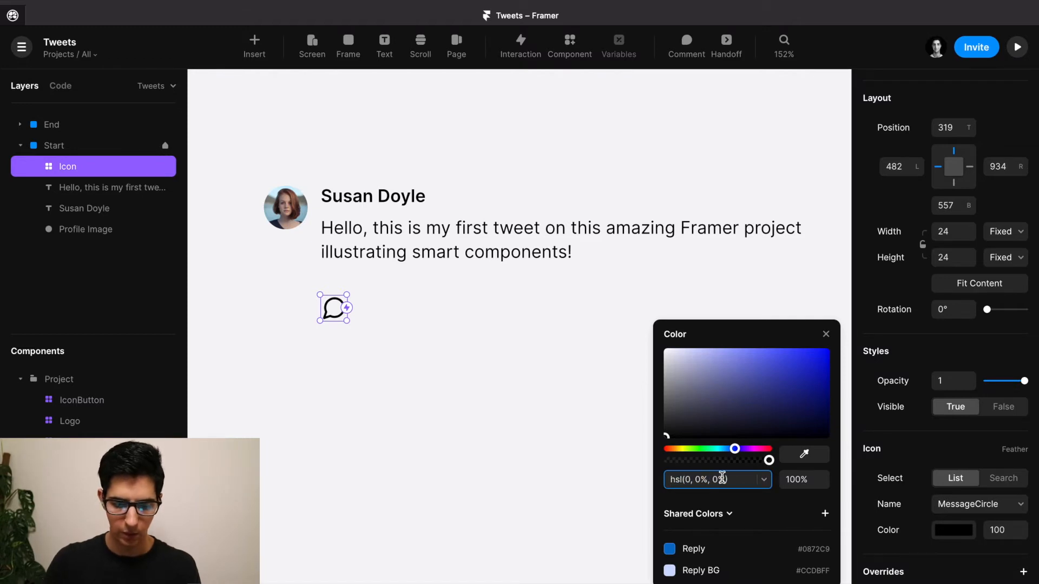
{"action": "key", "text": "BackSpace"}
{"action": "type", "text": "50"}
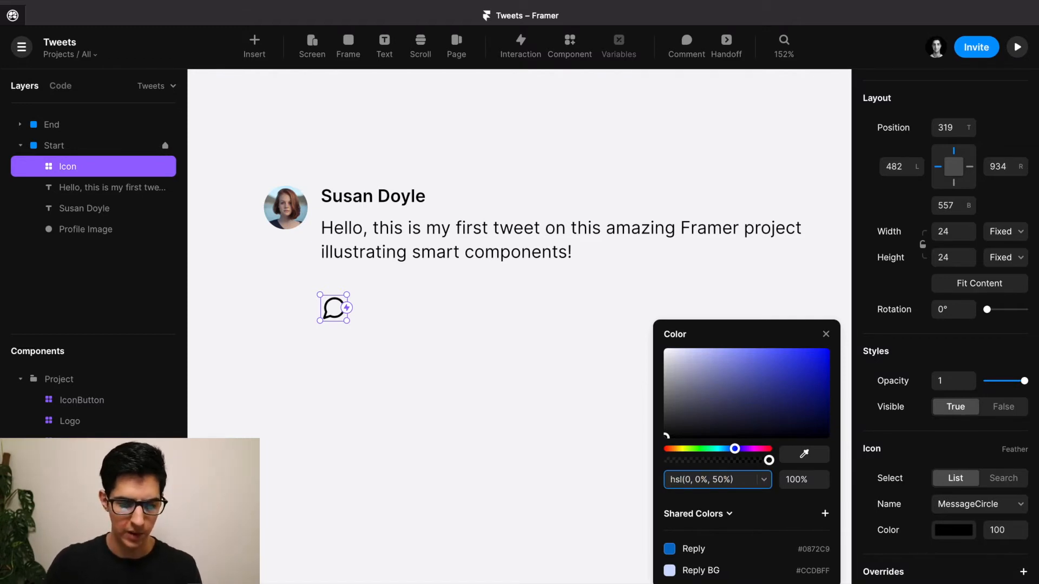
{"action": "key", "text": "Return"}
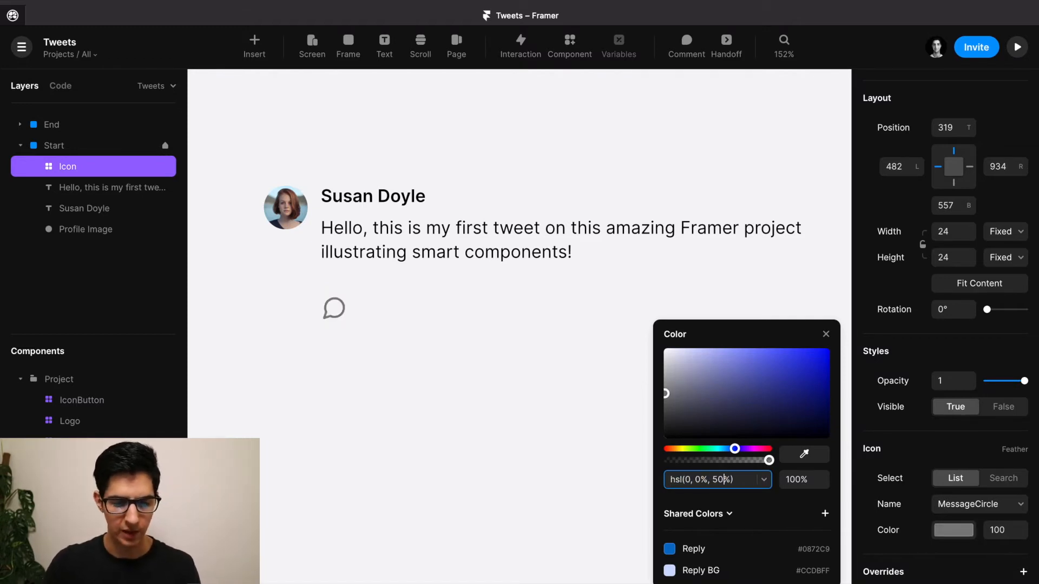
{"action": "left_click", "coordinate": [824, 335]}
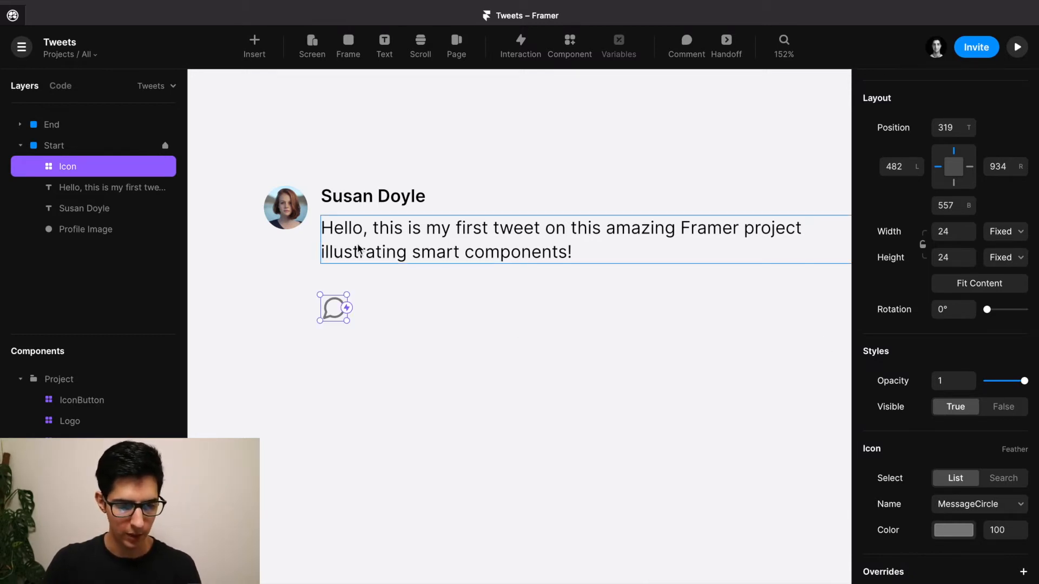
Move the message icon up so it sits just under the tweet text.
{"action": "left_click_drag", "start_coordinate": [334, 309], "coordinate": [332, 290]}
{"action": "key", "text": "alt"}
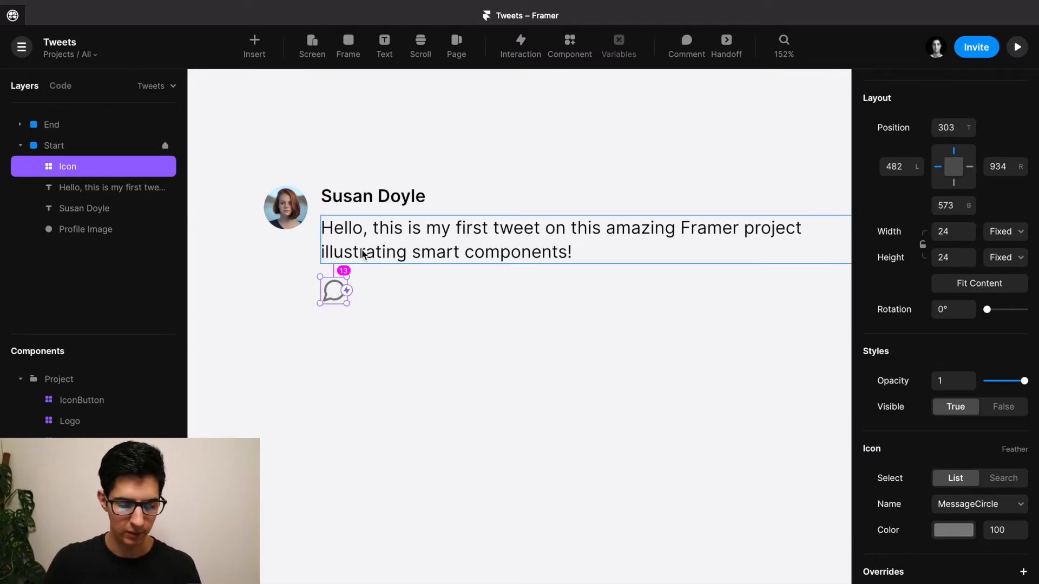
{"action": "key", "text": "Down"}
{"action": "key", "text": "Up"}
{"action": "key", "text": "Up"}
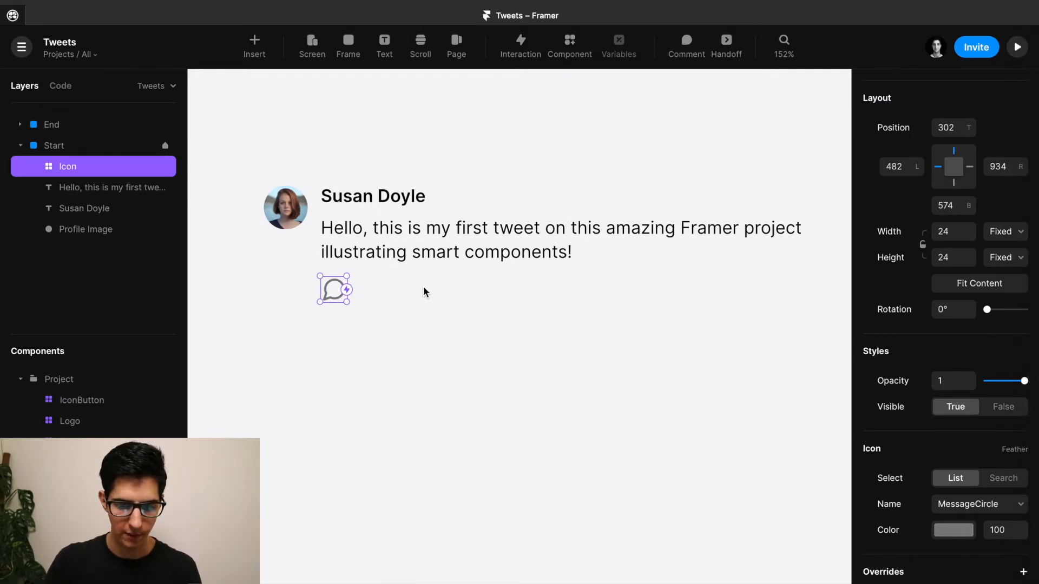
{"action": "scroll", "coordinate": [359, 310], "scroll_direction": "up", "scroll_amount": 2}
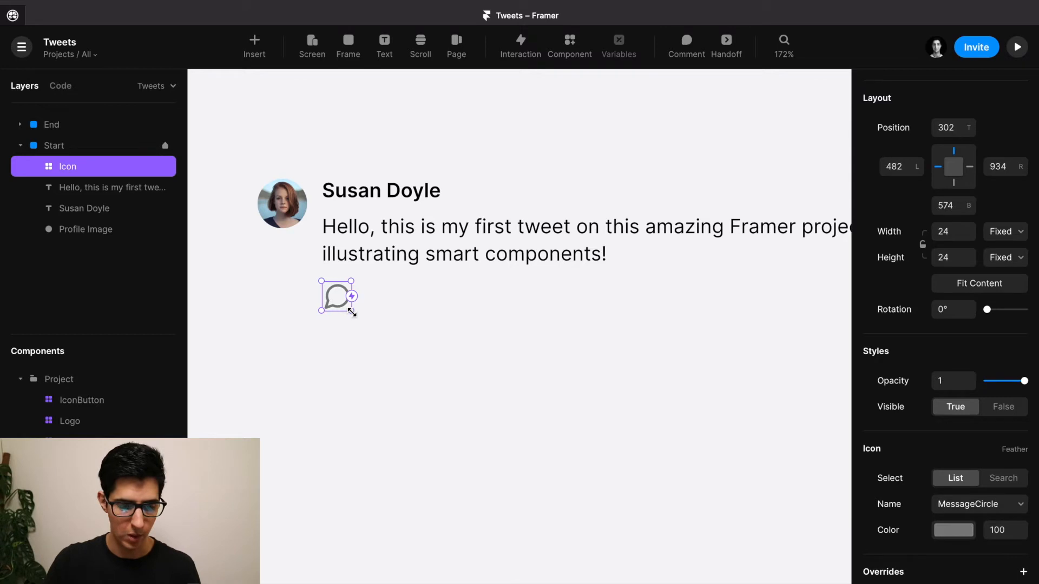
Resize the message icon to 18×18.
{"action": "left_click_drag", "start_coordinate": [352, 313], "coordinate": [347, 307]}
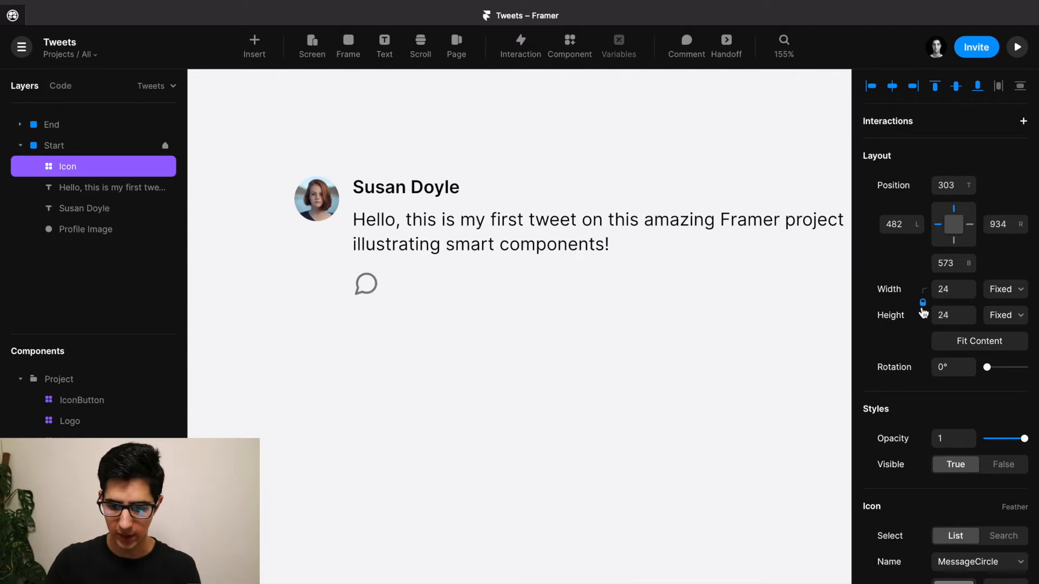
{"action": "left_click", "coordinate": [964, 290]}
{"action": "type", "text": "18"}
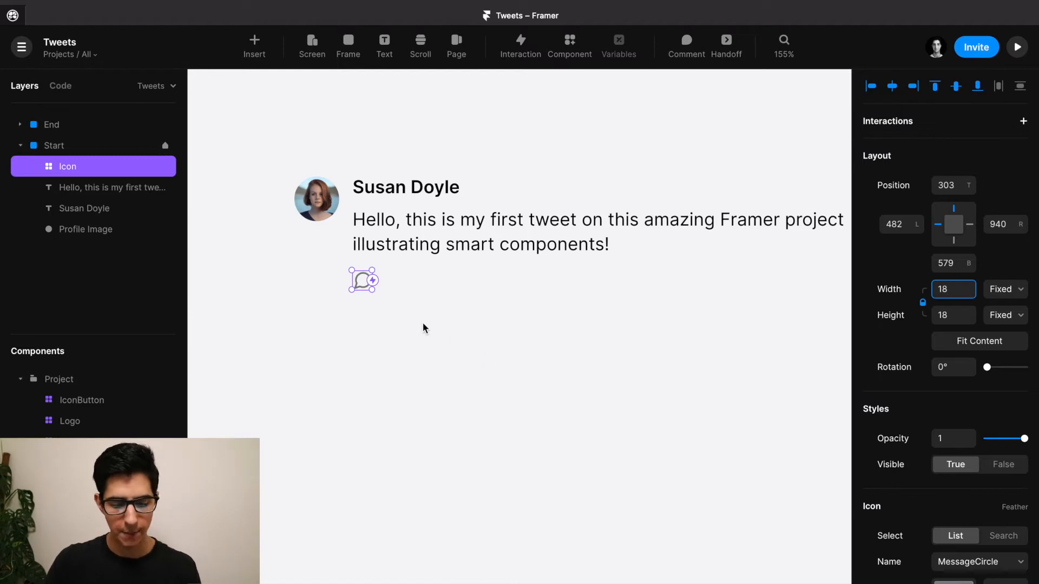
{"action": "type", "text": "f"}
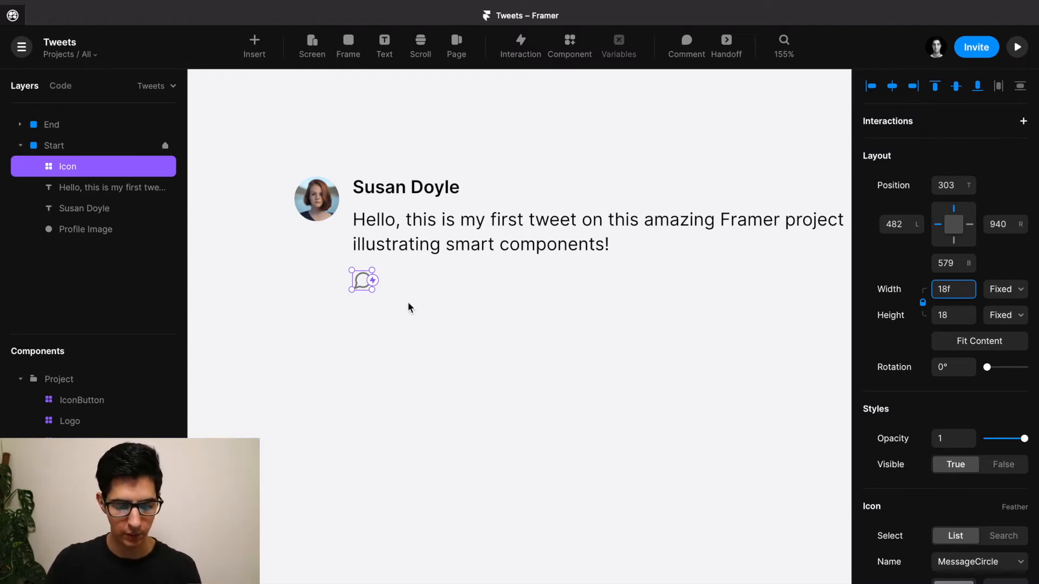
{"action": "key", "text": "BackSpace"}
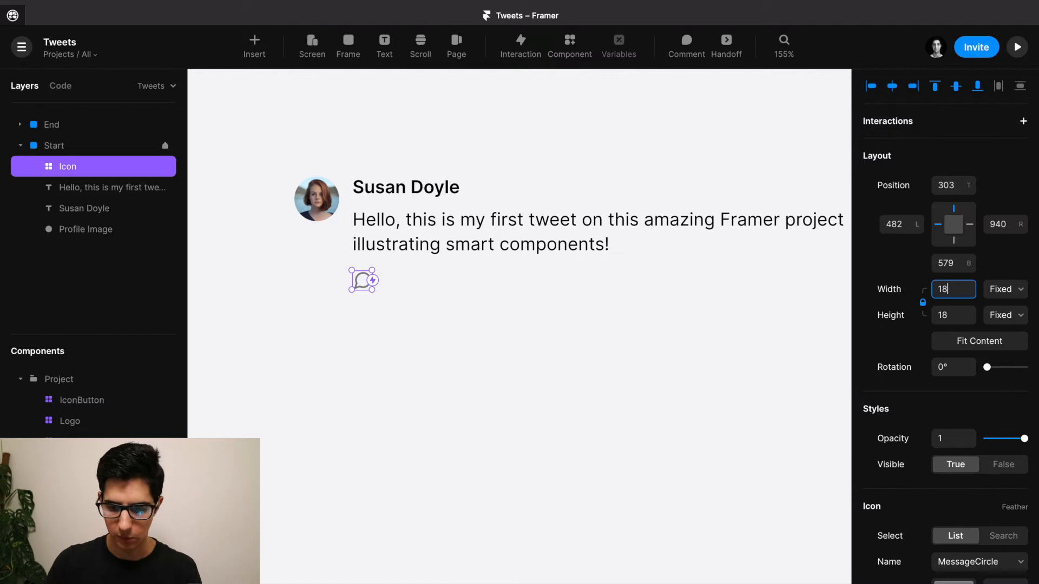
{"action": "left_click", "coordinate": [559, 322]}
Draw a 32×32 frame below the message icon and give it radius 32.
{"action": "key", "text": "f"}
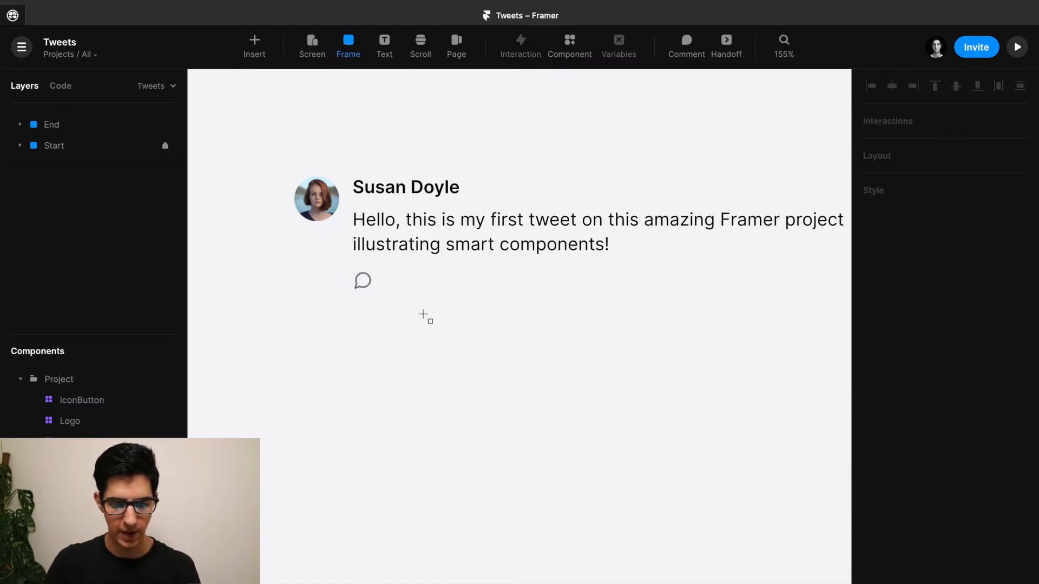
{"action": "left_click_drag", "start_coordinate": [405, 312], "coordinate": [440, 350]}
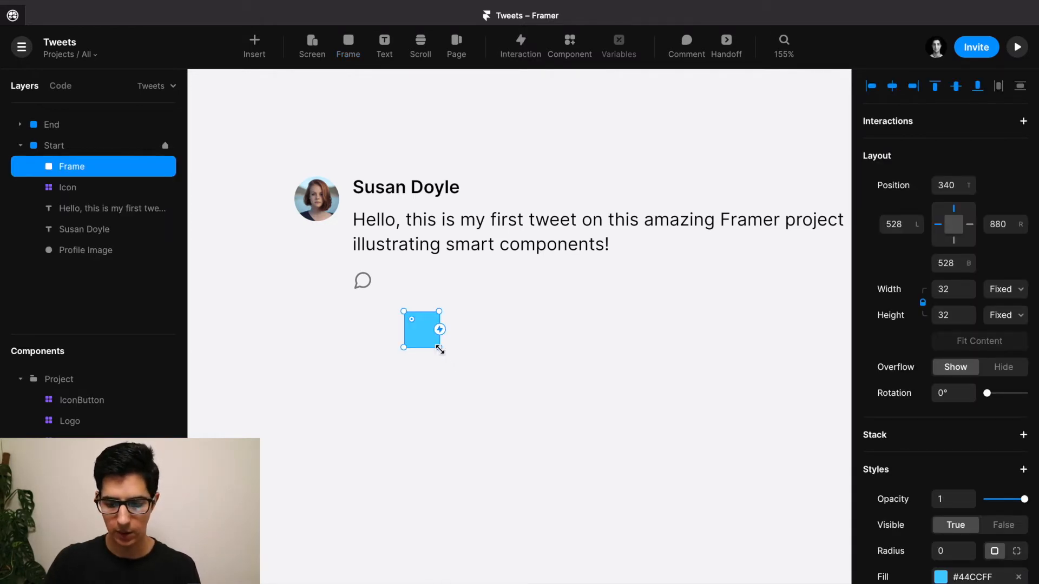
{"action": "scroll", "coordinate": [926, 405], "scroll_direction": "down", "scroll_amount": 2}
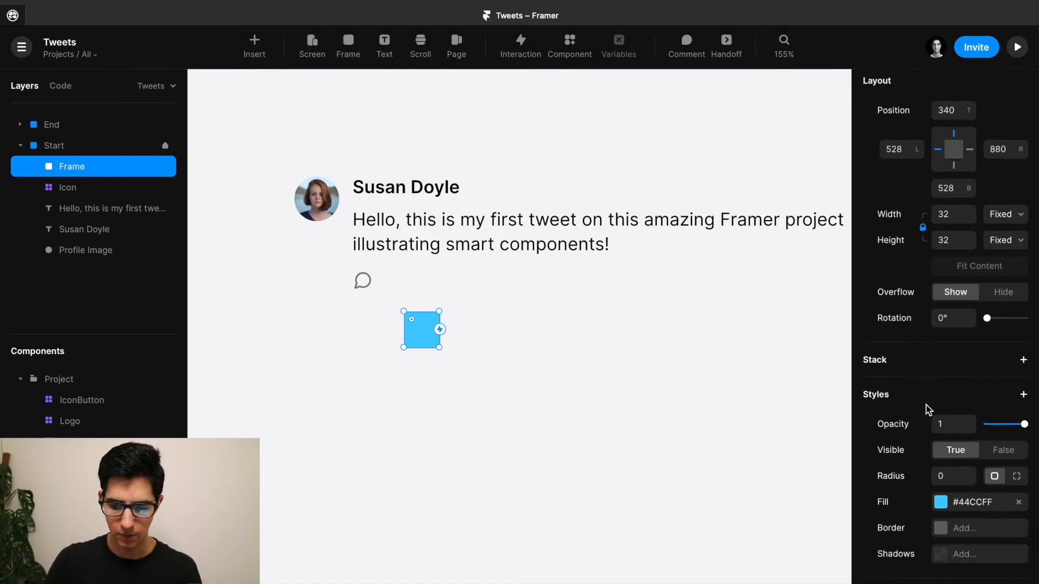
{"action": "left_click", "coordinate": [948, 476]}
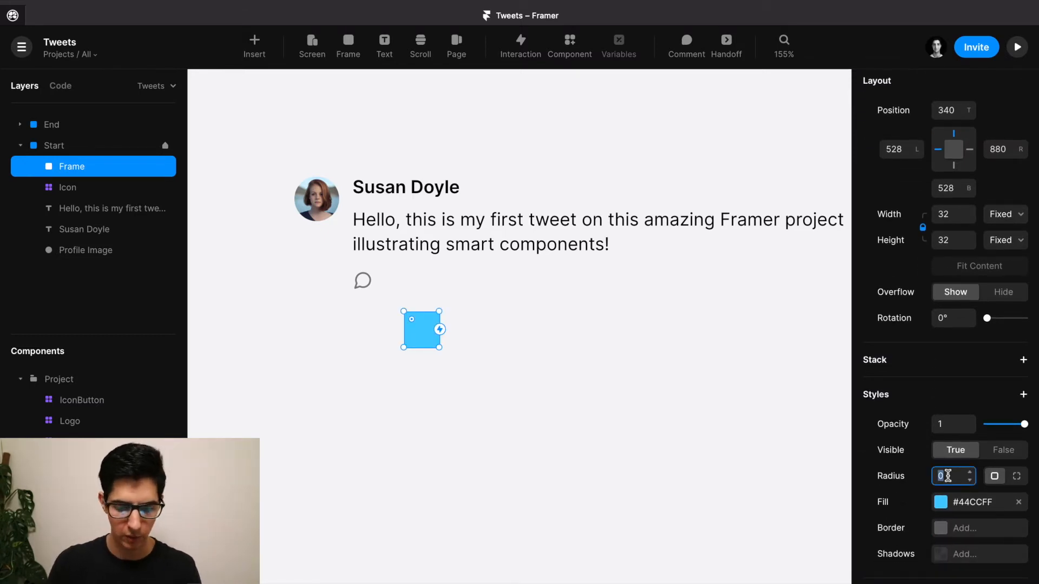
{"action": "type", "text": "32"}
{"action": "key", "text": "Return"}
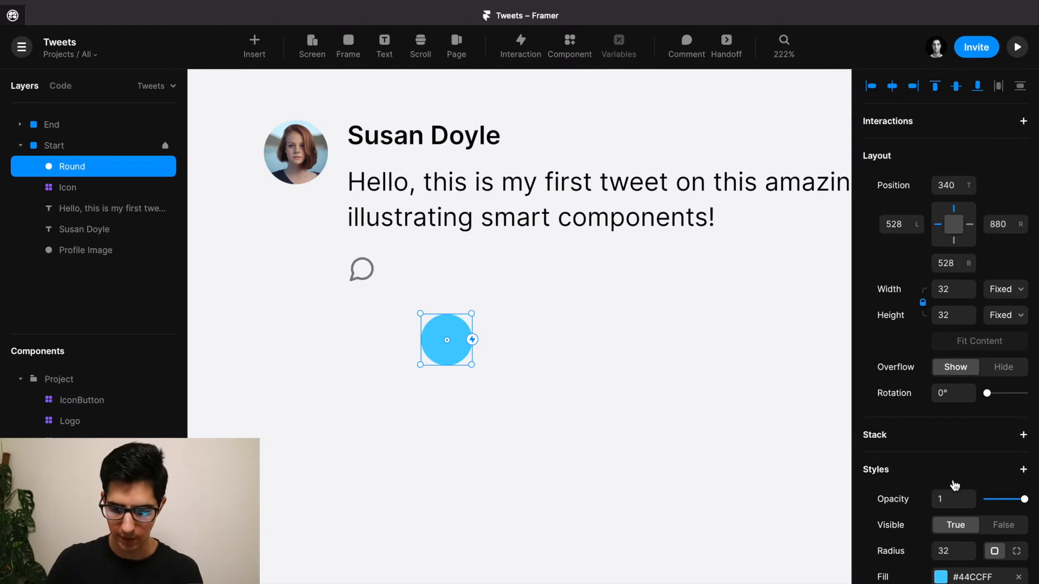
{"action": "scroll", "coordinate": [954, 485], "scroll_direction": "down", "scroll_amount": 3}
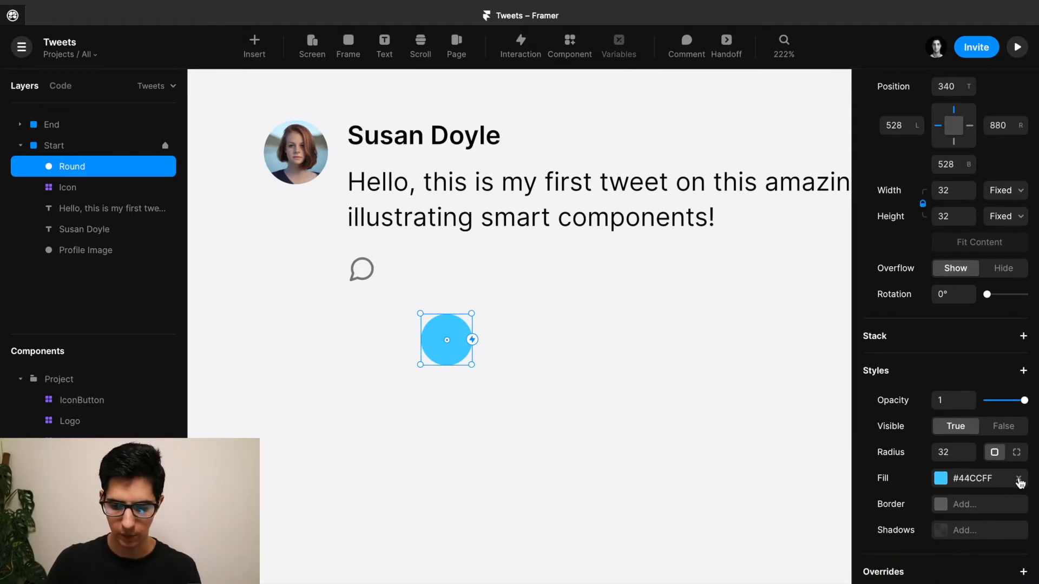
Remove the Round circle's blue fill, duplicate the circle, and name the copy BG.
{"action": "left_click", "coordinate": [1019, 481]}
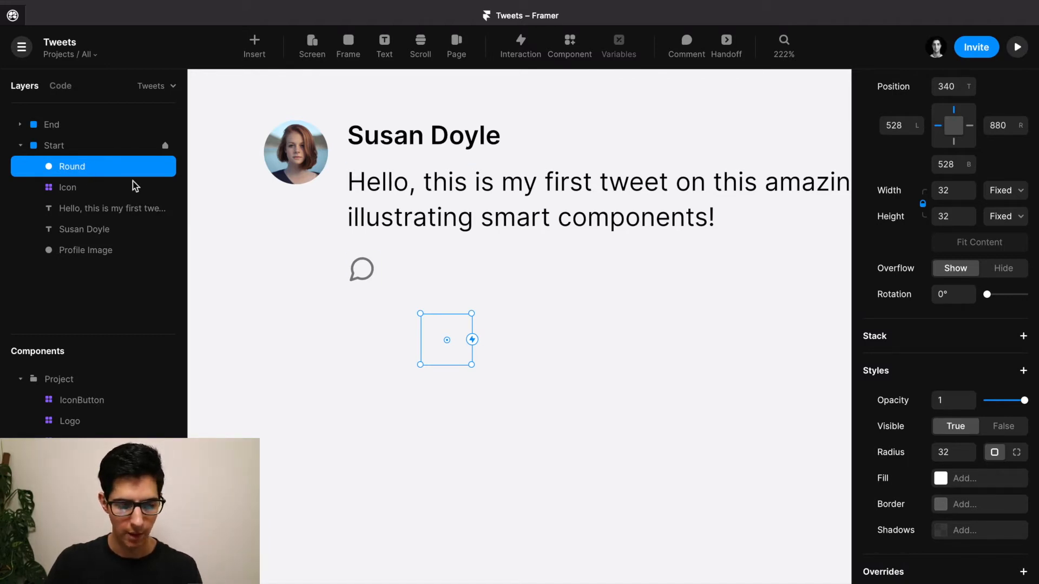
{"action": "key", "text": "ctrl+d"}
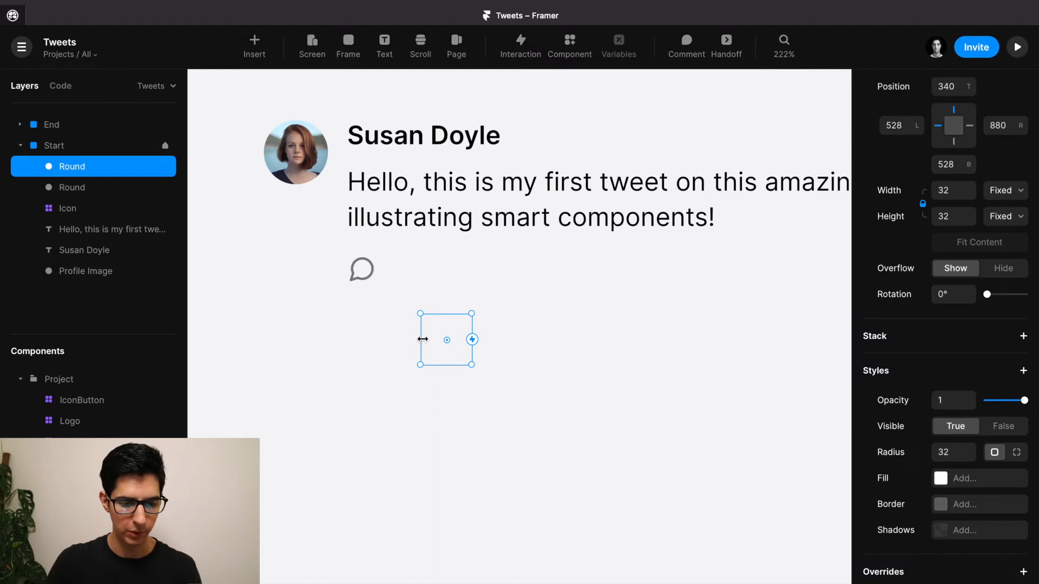
{"action": "double_click", "coordinate": [76, 189]}
{"action": "type", "text": "BG"}
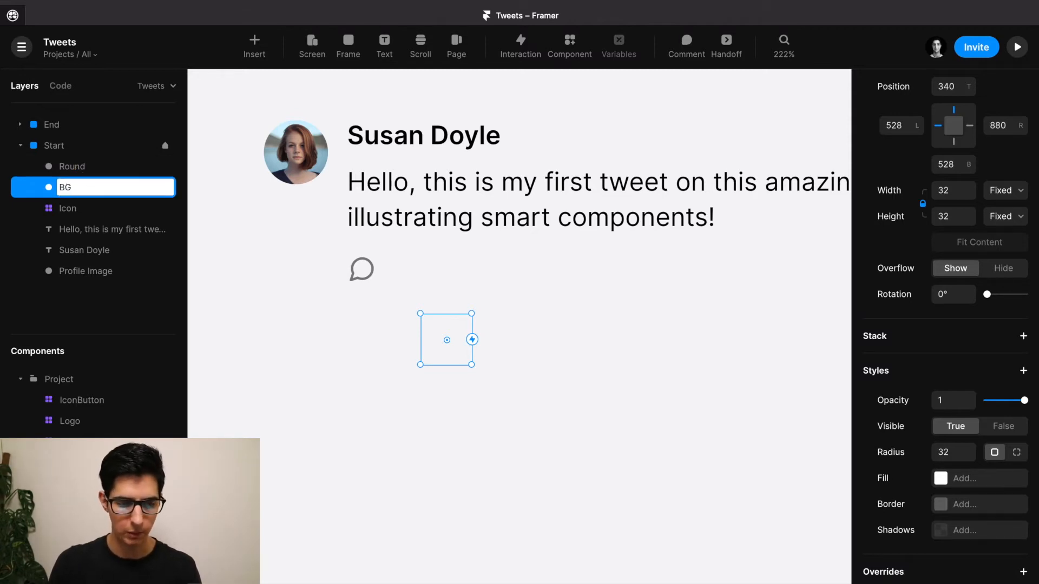
{"action": "key", "text": "Return"}
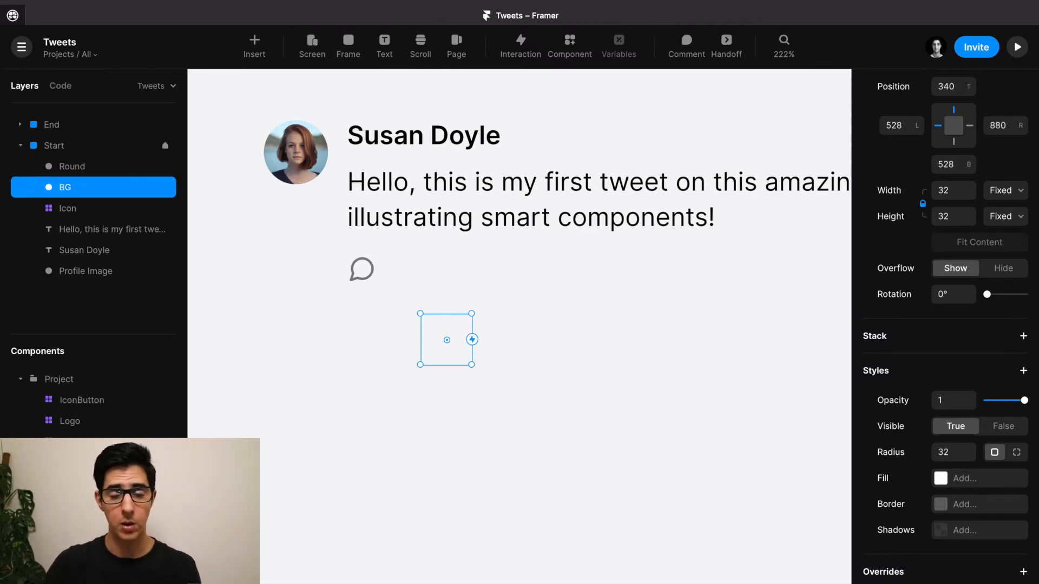
Rename the Round layer to IconButton.
{"action": "left_click", "coordinate": [79, 169]}
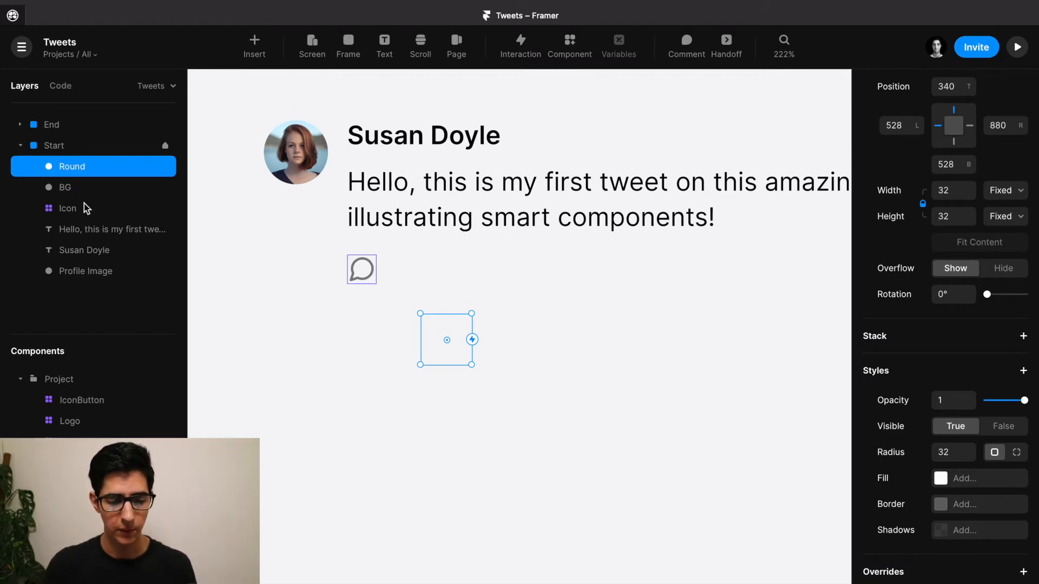
{"action": "left_click", "coordinate": [76, 168]}
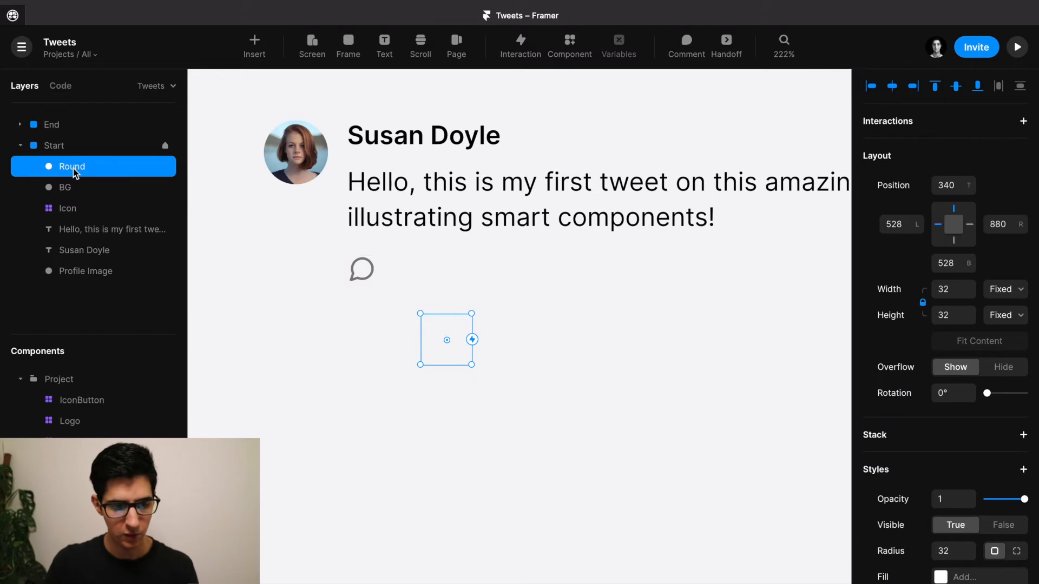
{"action": "double_click", "coordinate": [73, 168]}
{"action": "type", "text": "IconButton"}
{"action": "key", "text": "Return"}
Nest BG and the chat icon inside IconButton, with Icon above BG.
{"action": "left_click_drag", "start_coordinate": [64, 187], "coordinate": [86, 167]}
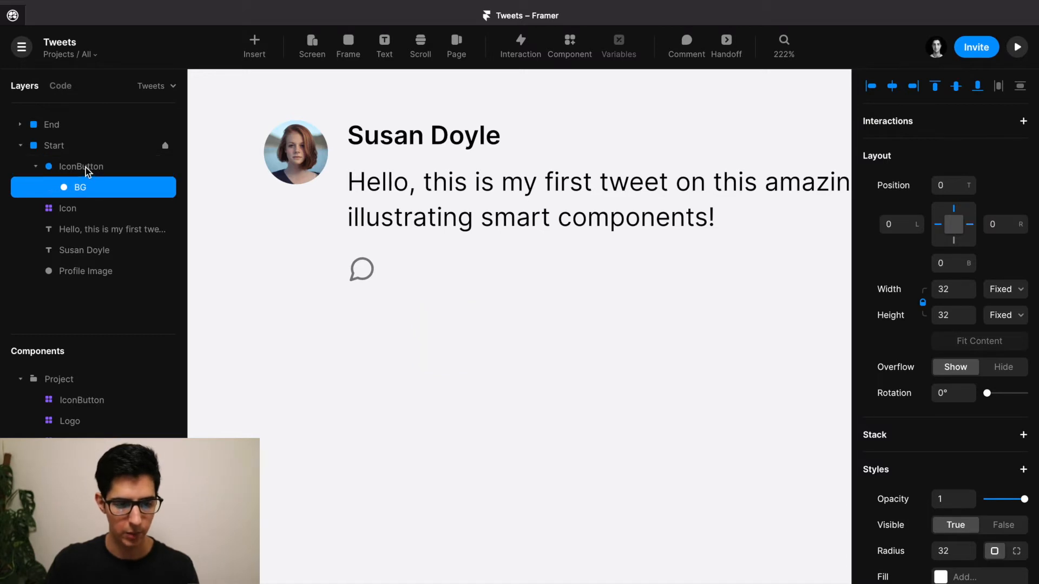
{"action": "left_click", "coordinate": [364, 266]}
{"action": "left_click_drag", "start_coordinate": [365, 268], "coordinate": [450, 338]}
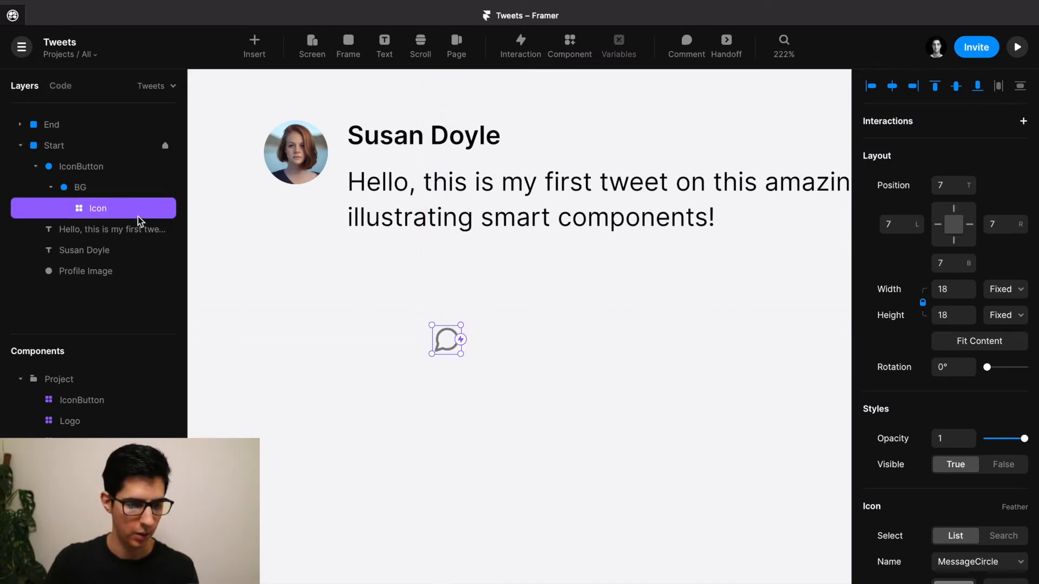
{"action": "left_click_drag", "start_coordinate": [103, 213], "coordinate": [88, 186]}
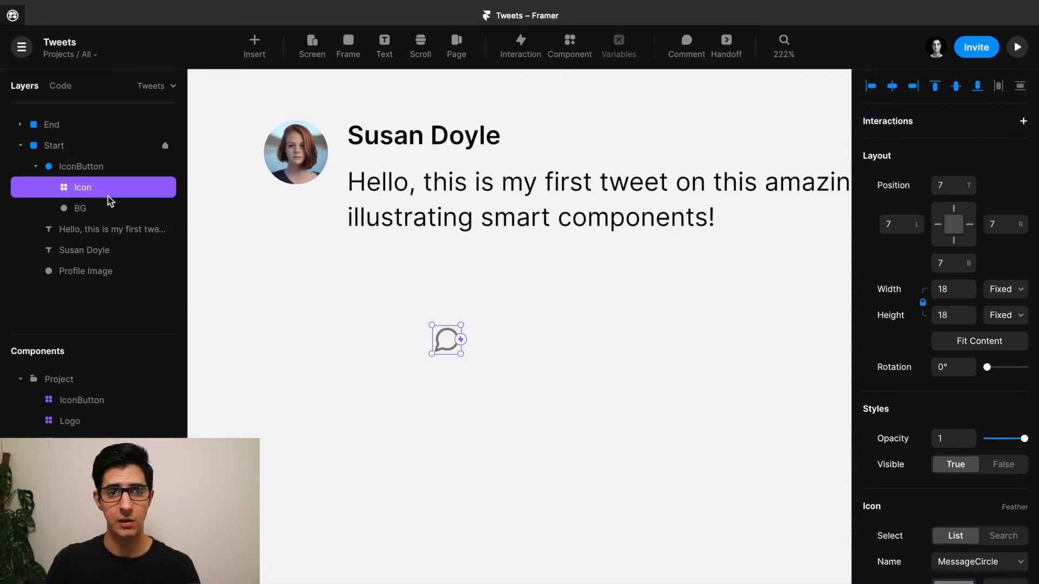
{"action": "left_click", "coordinate": [447, 320]}
{"action": "left_click", "coordinate": [106, 165]}
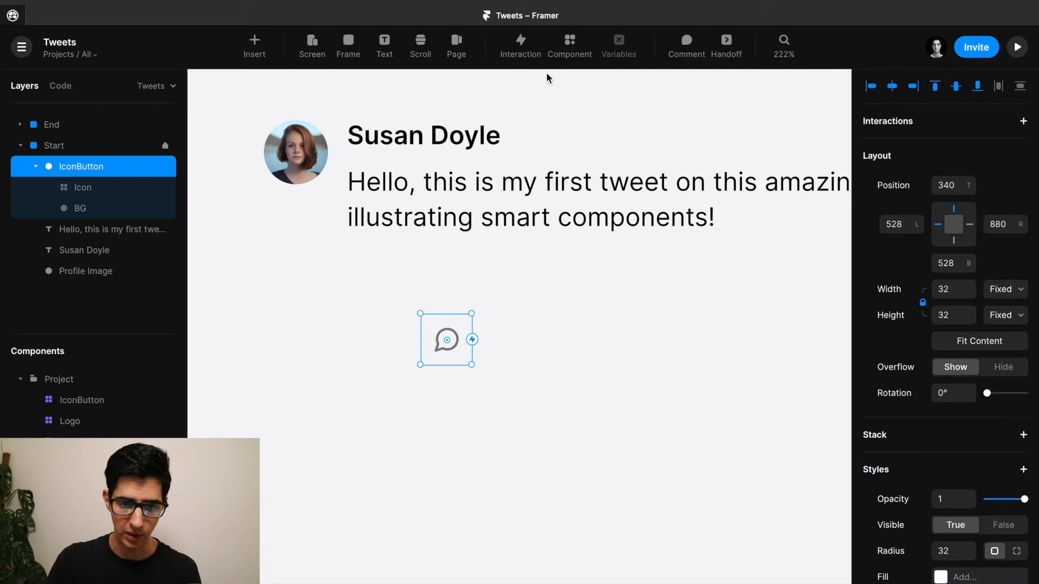
Create a component from the IconButton group and name it IconButton2.
{"action": "left_click", "coordinate": [571, 48]}
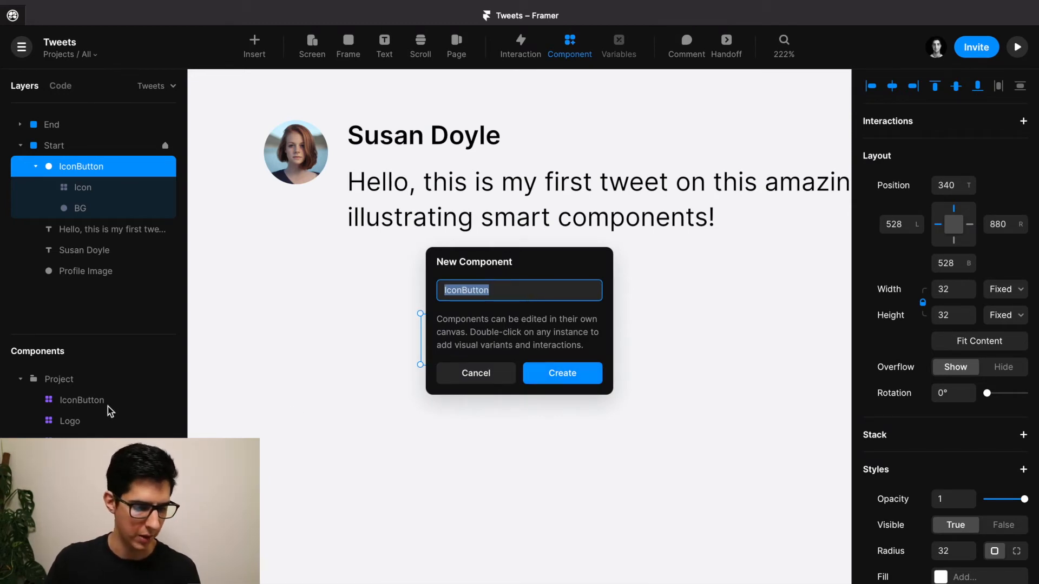
{"action": "left_click", "coordinate": [536, 294]}
{"action": "type", "text": "2"}
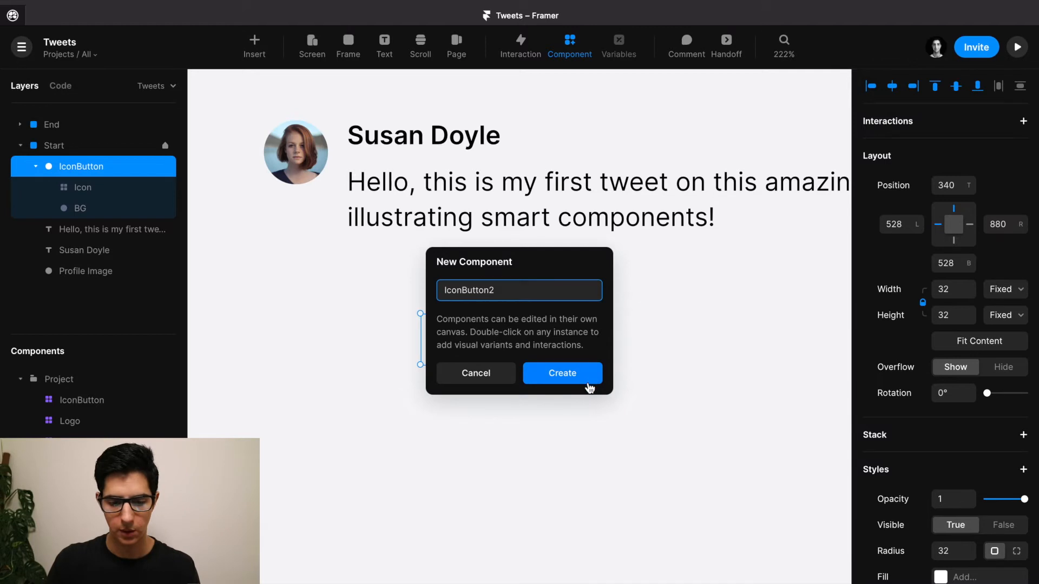
{"action": "left_click", "coordinate": [569, 377]}
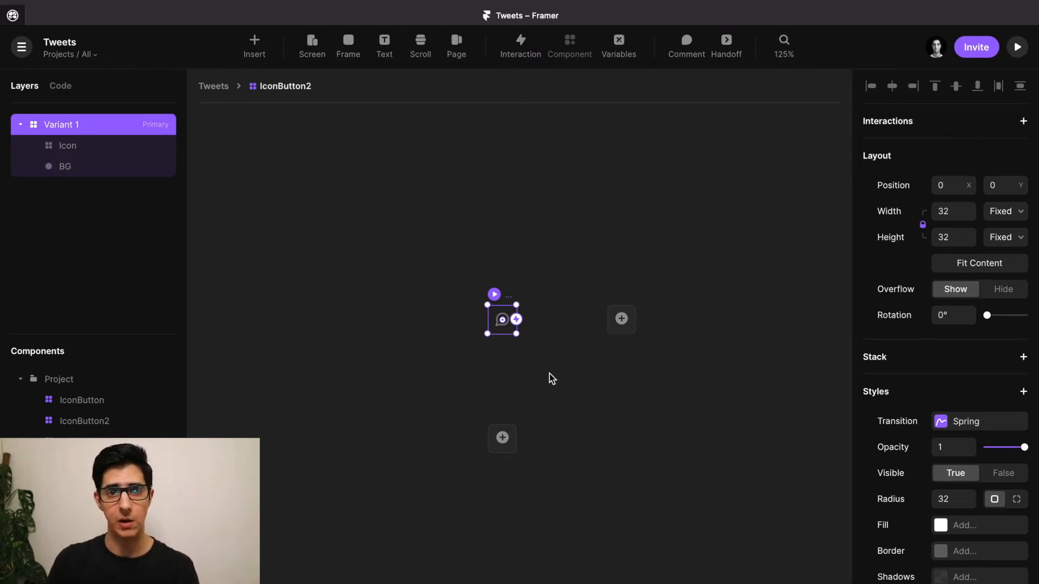
Rename IconButton2's primary variant from 'Variant 1' to 'Reply'.
{"action": "scroll", "coordinate": [550, 374], "scroll_direction": "up", "scroll_amount": 2}
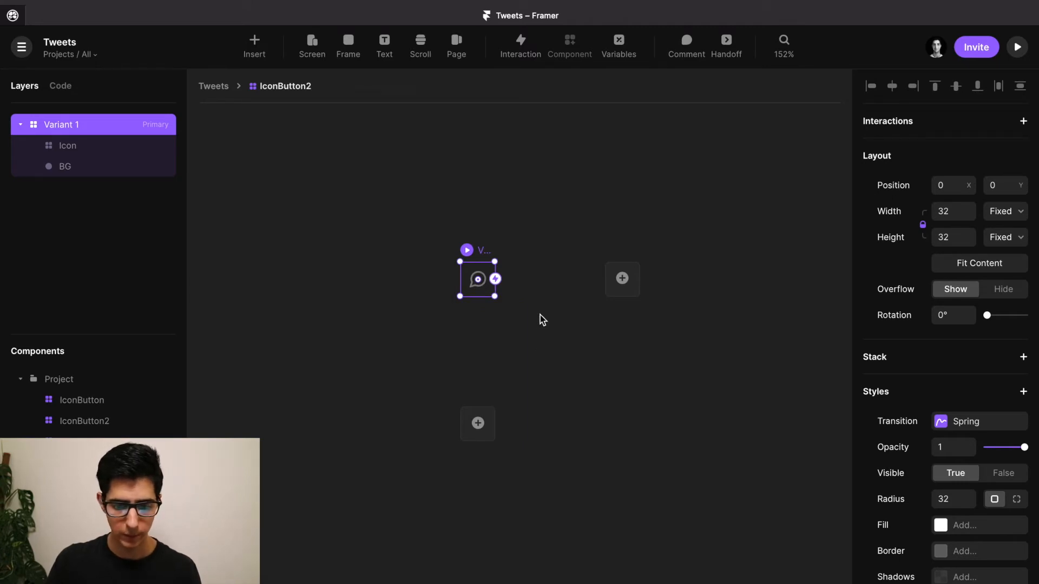
{"action": "scroll", "coordinate": [540, 315], "scroll_direction": "up", "scroll_amount": 5}
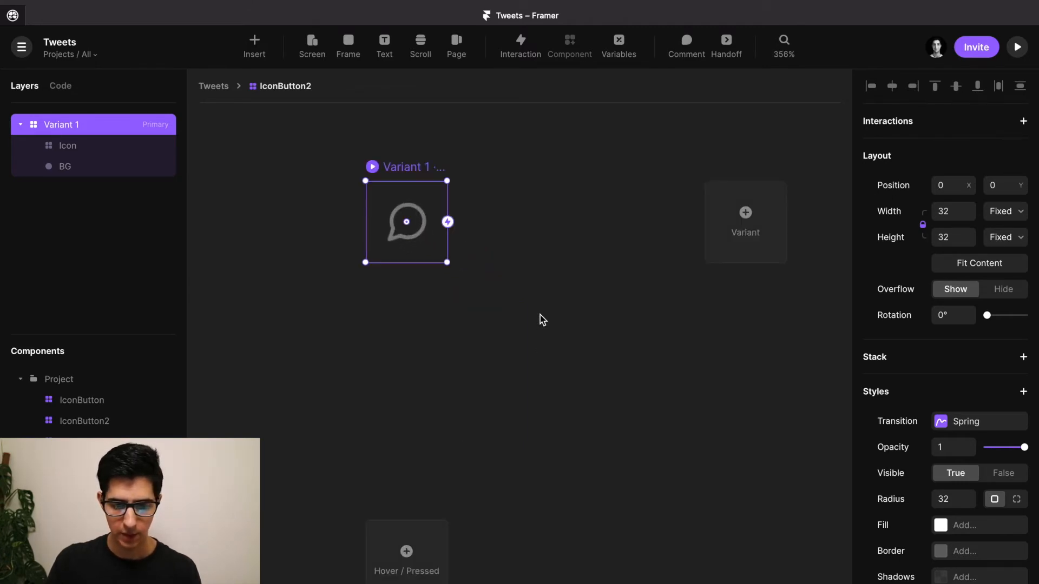
{"action": "scroll", "coordinate": [540, 315], "scroll_direction": "down", "scroll_amount": 1}
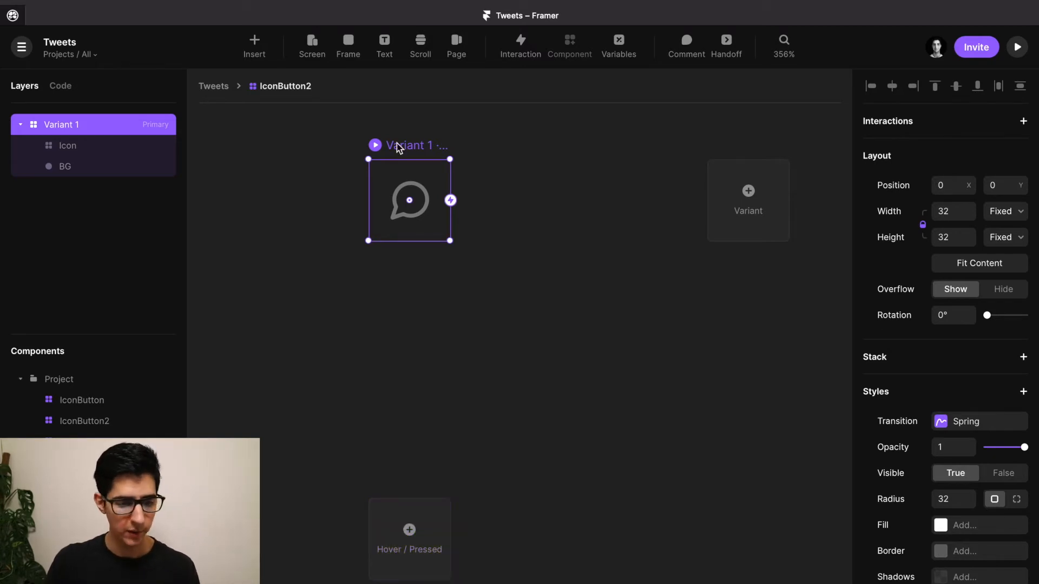
{"action": "double_click", "coordinate": [63, 128]}
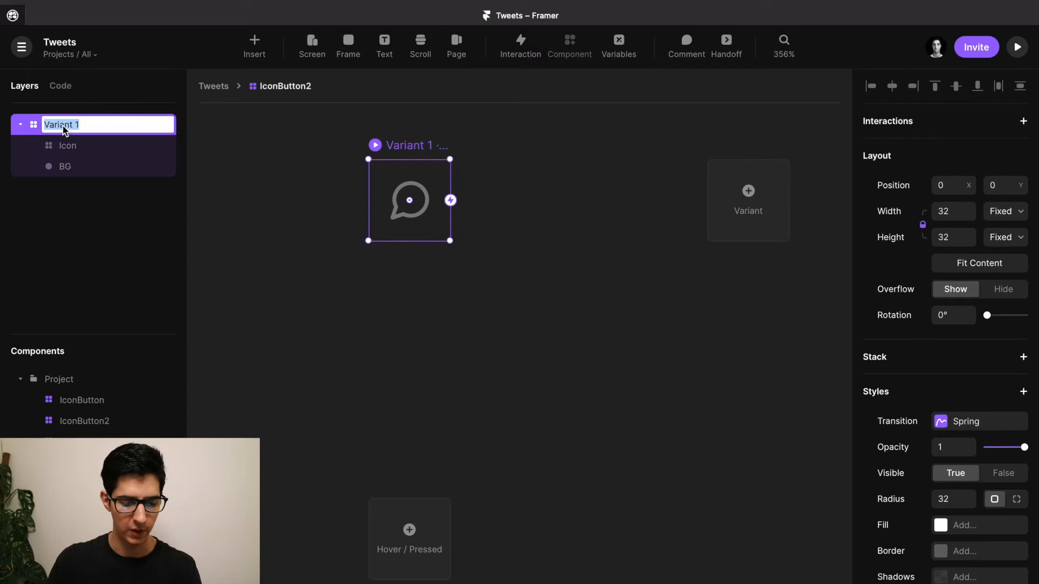
{"action": "type", "text": "Reply"}
{"action": "key", "text": "Return"}
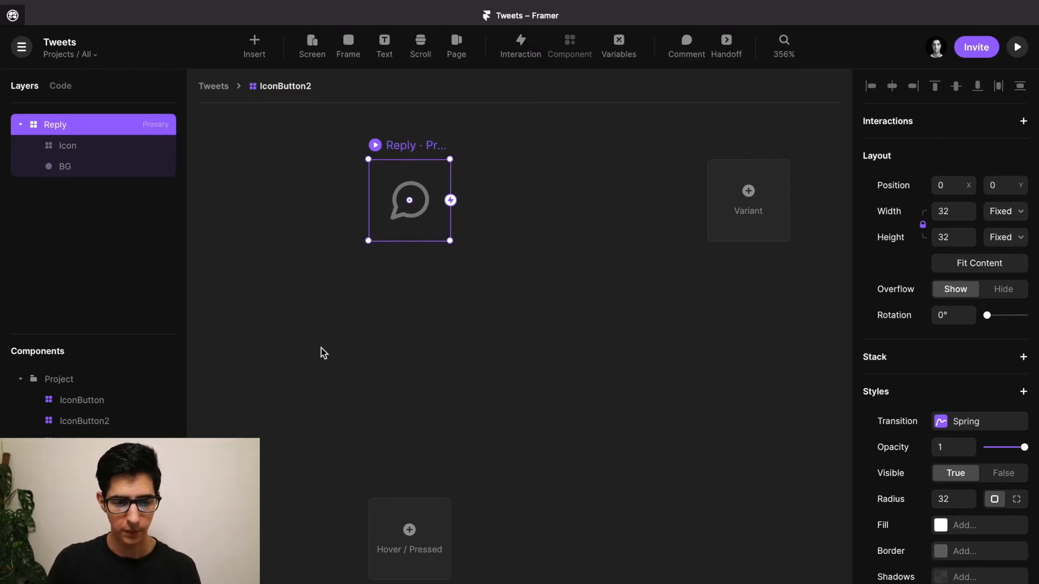
{"action": "scroll", "coordinate": [332, 387], "scroll_direction": "down", "scroll_amount": 1}
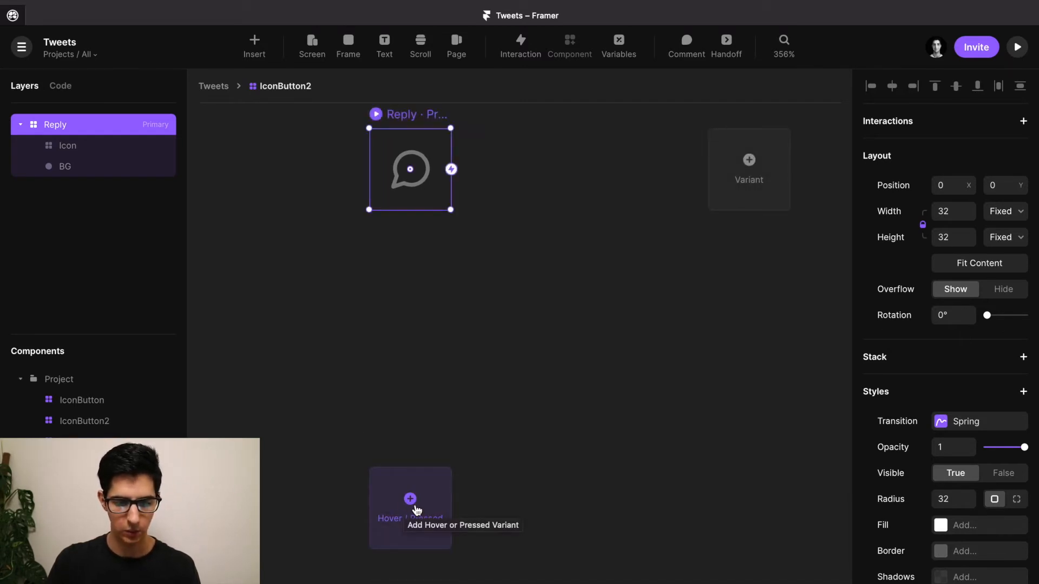
Add a Hover variant to the Reply variant.
{"action": "left_click", "coordinate": [415, 507]}
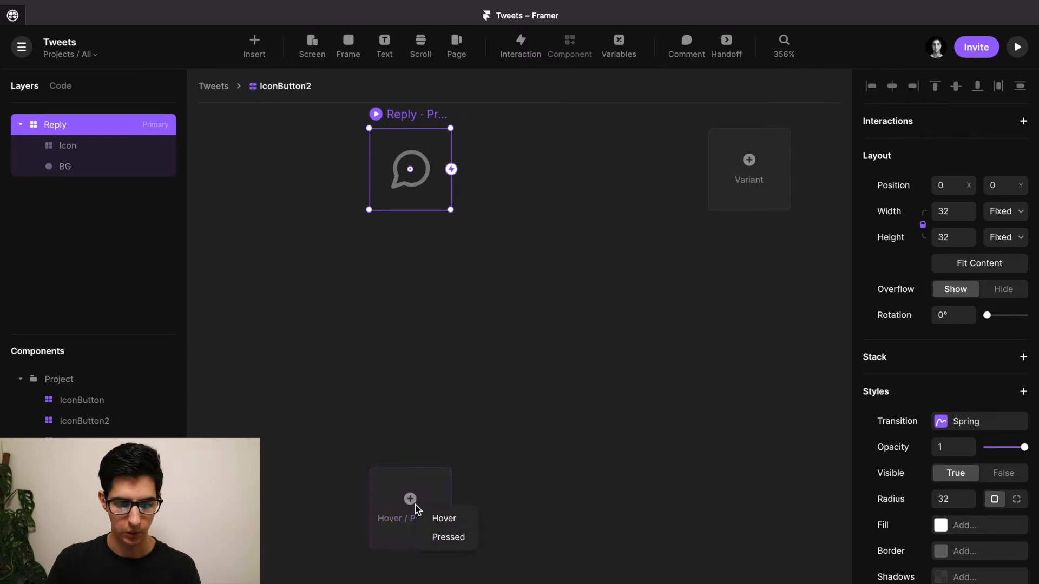
{"action": "left_click", "coordinate": [445, 522]}
{"action": "scroll", "coordinate": [446, 524], "scroll_direction": "down", "scroll_amount": 2}
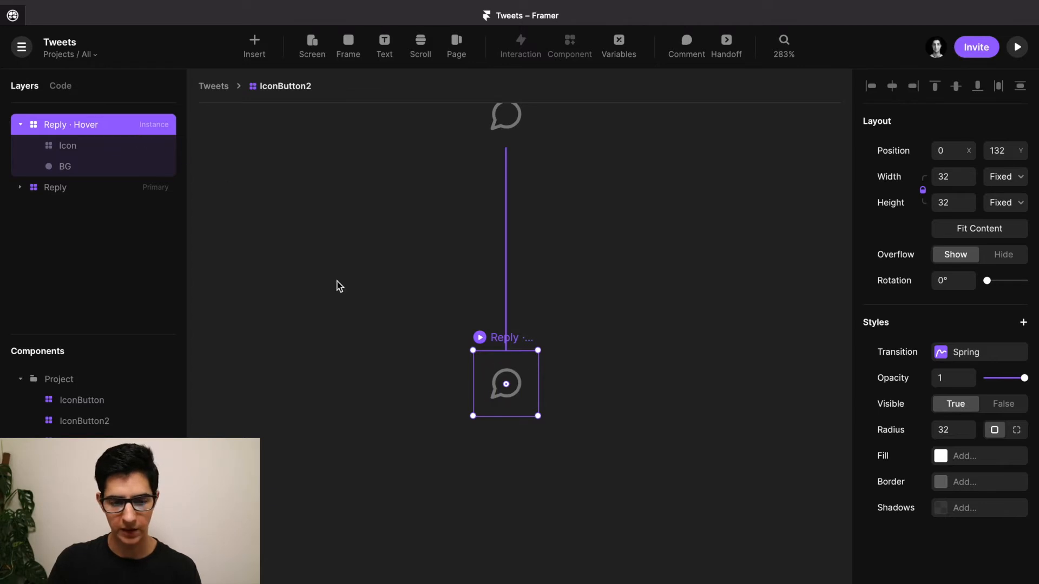
{"action": "scroll", "coordinate": [538, 348], "scroll_direction": "up", "scroll_amount": 2}
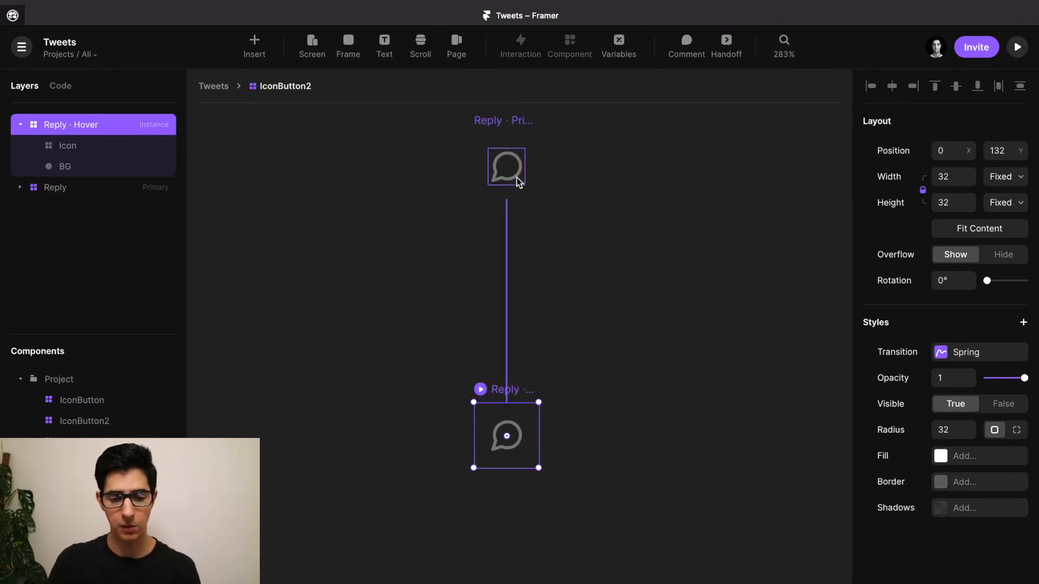
{"action": "scroll", "coordinate": [544, 280], "scroll_direction": "down", "scroll_amount": 1}
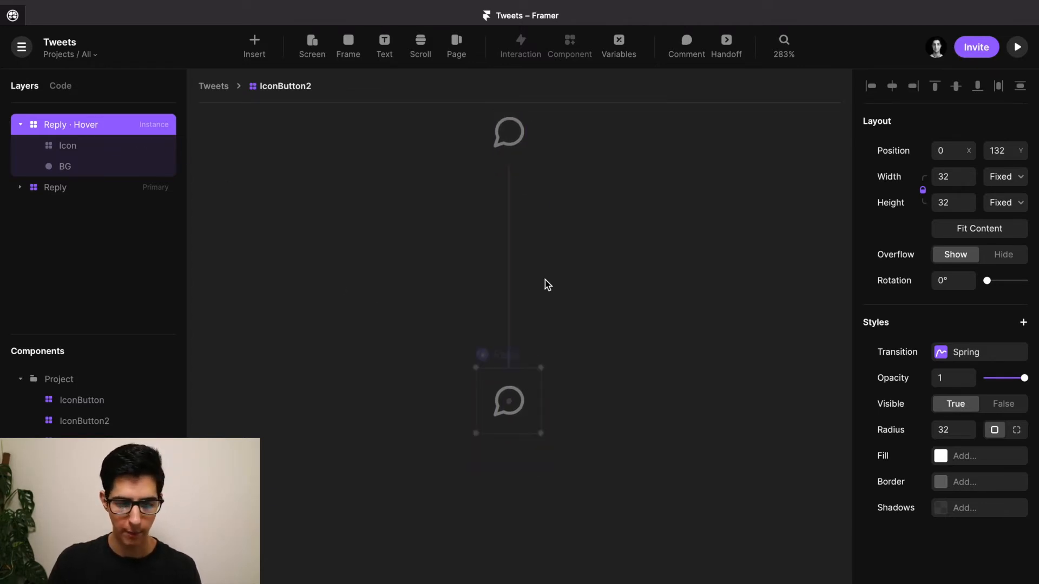
{"action": "scroll", "coordinate": [550, 373], "scroll_direction": "down", "scroll_amount": 1}
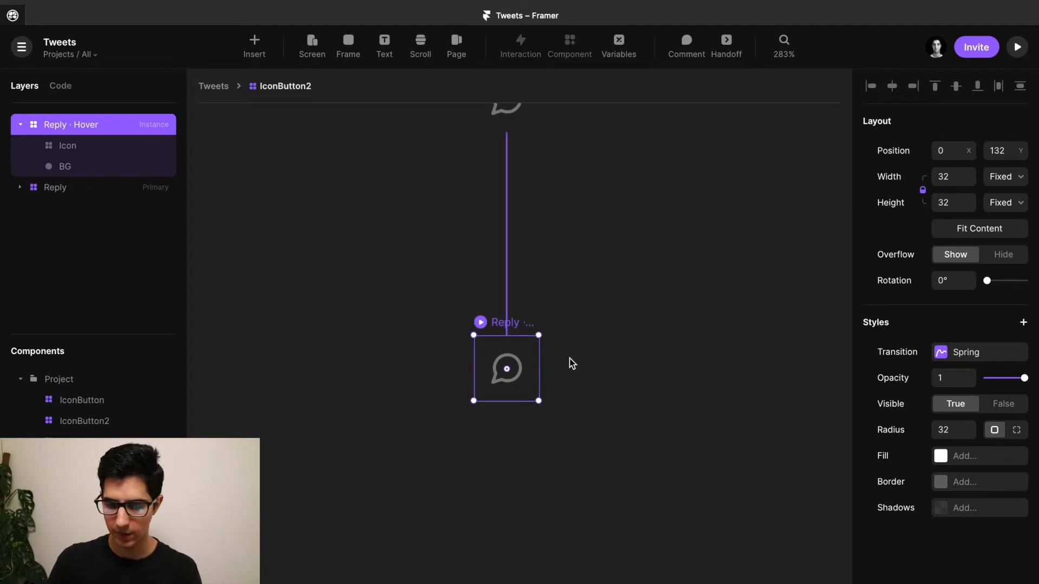
Color the hover variant's chat icon with the shared Reply colour.
{"action": "left_click", "coordinate": [519, 364]}
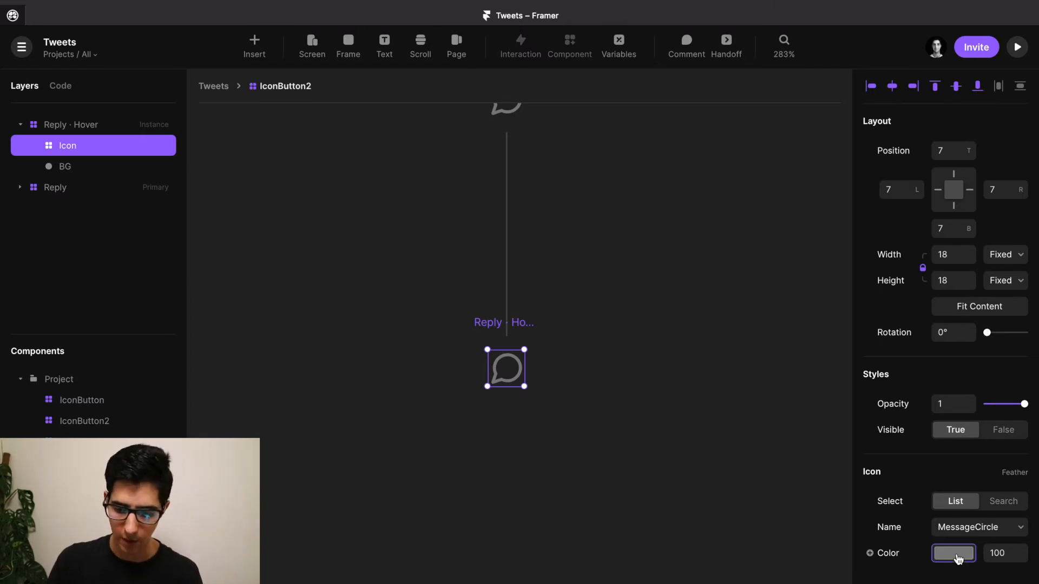
{"action": "left_click", "coordinate": [958, 557]}
{"action": "scroll", "coordinate": [758, 534], "scroll_direction": "down", "scroll_amount": 1}
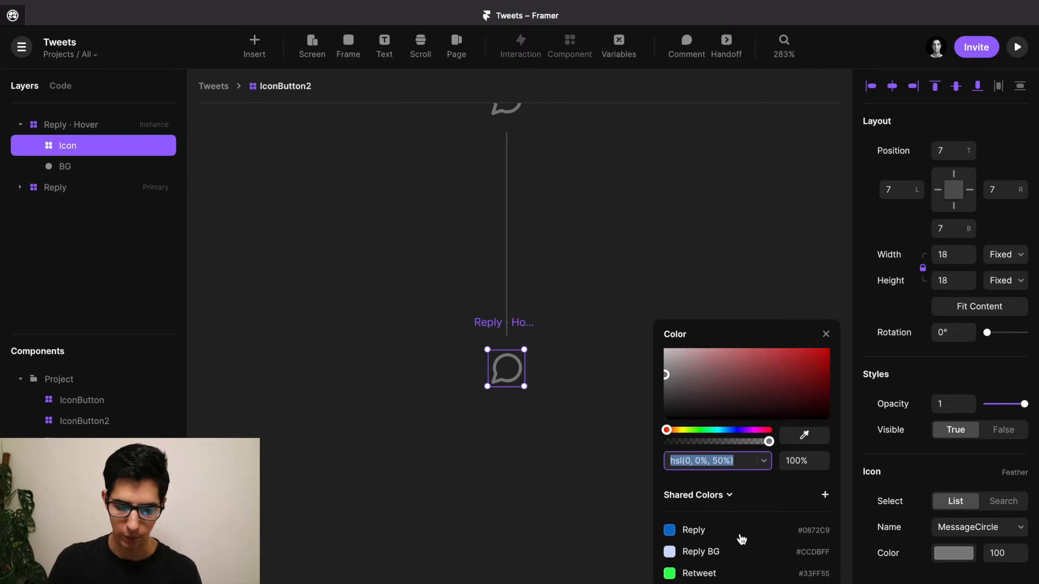
{"action": "left_click", "coordinate": [703, 532]}
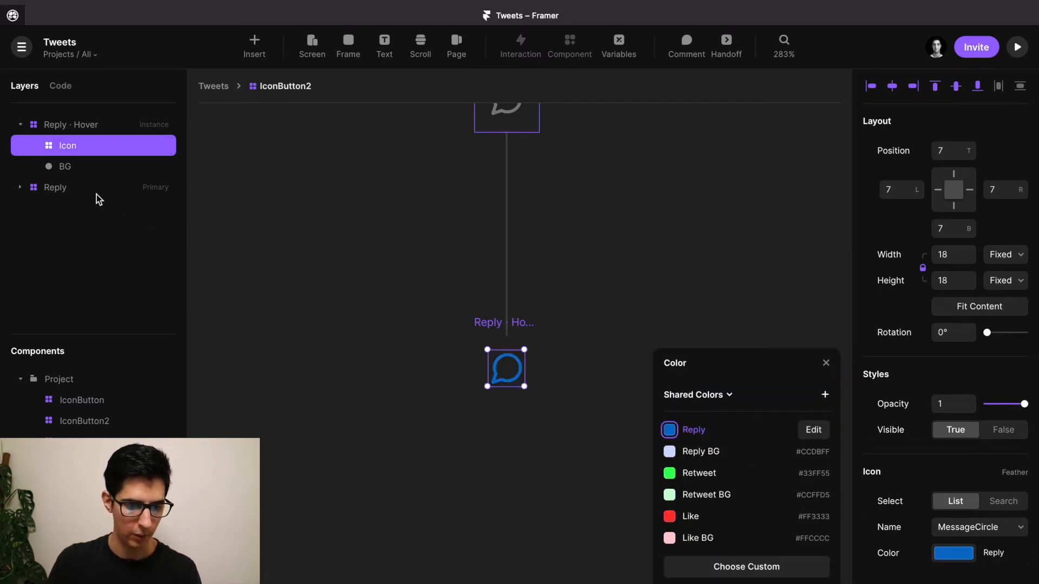
Fill the hover variant's BG circle with the shared Reply BG colour.
{"action": "left_click", "coordinate": [70, 167]}
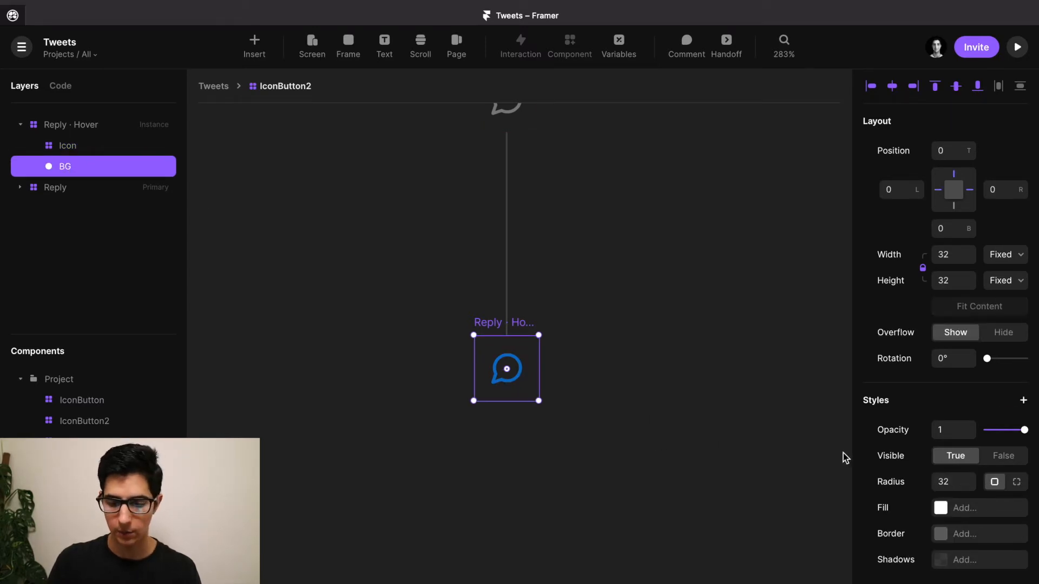
{"action": "left_click", "coordinate": [941, 508]}
{"action": "scroll", "coordinate": [753, 528], "scroll_direction": "down", "scroll_amount": 2}
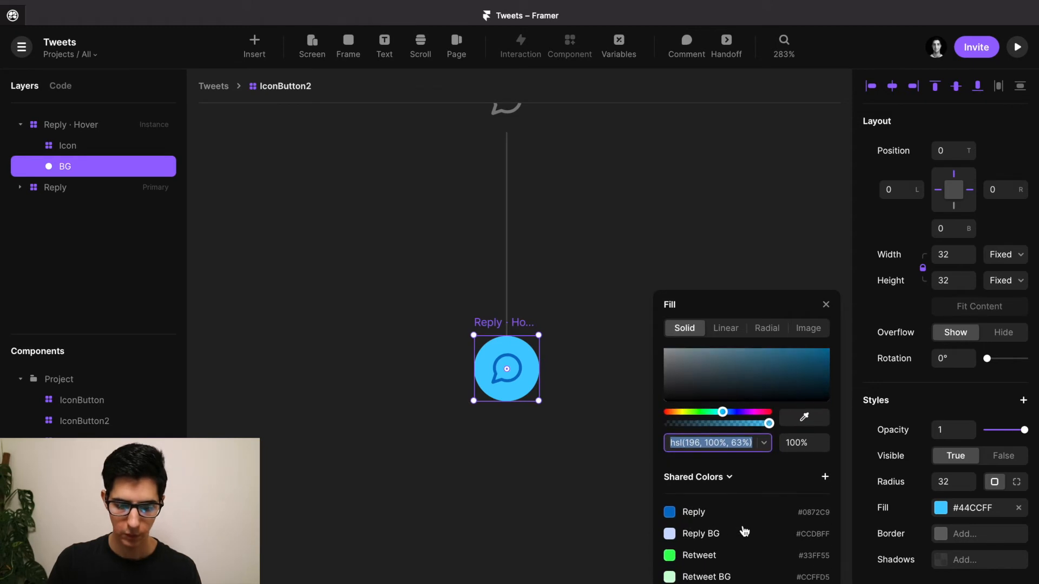
{"action": "left_click", "coordinate": [703, 536]}
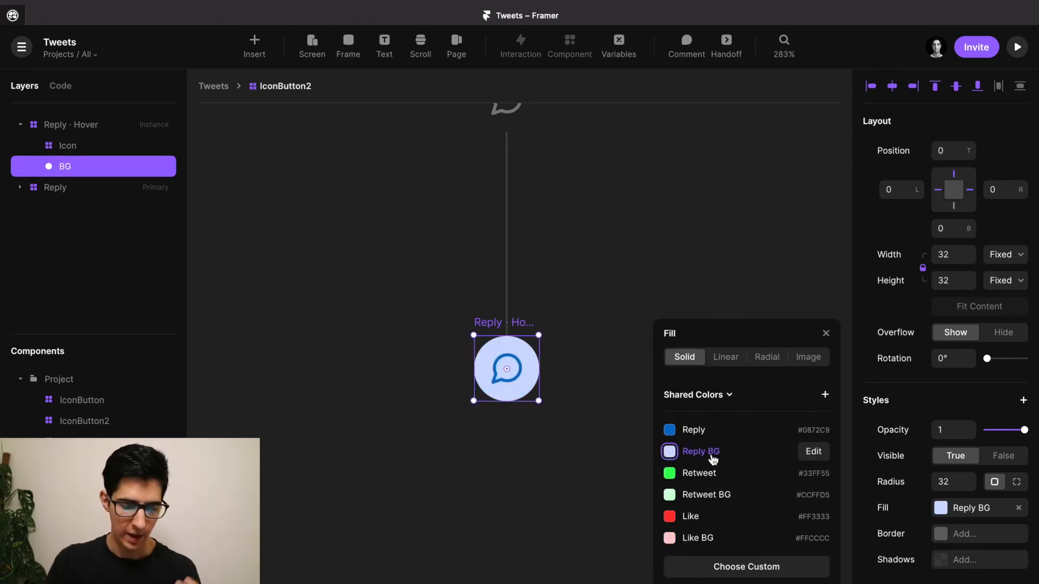
{"action": "left_click", "coordinate": [659, 277]}
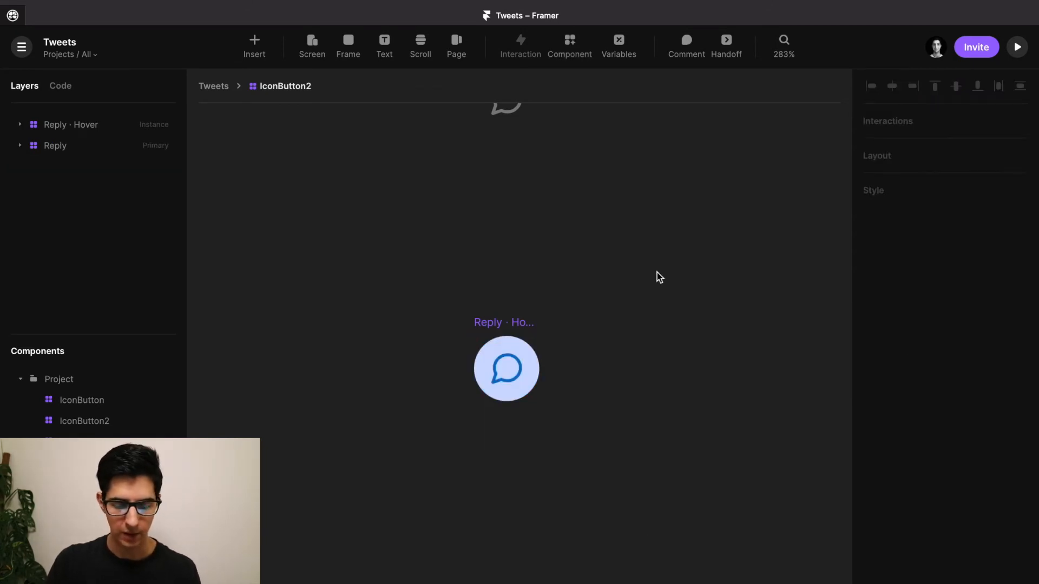
{"action": "left_click", "coordinate": [497, 323]}
{"action": "scroll", "coordinate": [497, 324], "scroll_direction": "down", "scroll_amount": 3}
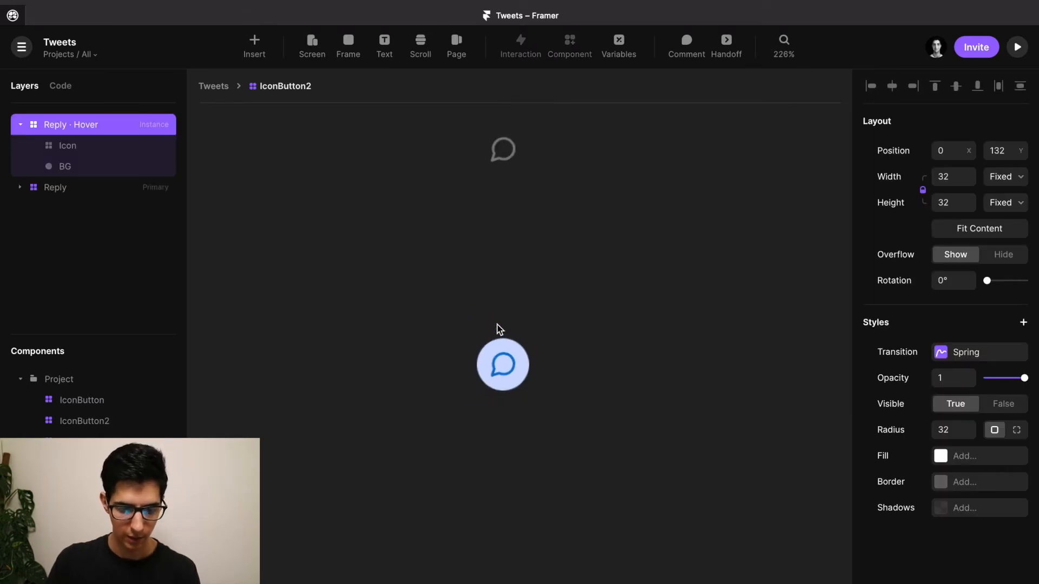
{"action": "scroll", "coordinate": [498, 325], "scroll_direction": "down", "scroll_amount": 2}
{"action": "scroll", "coordinate": [497, 333], "scroll_direction": "down", "scroll_amount": 1}
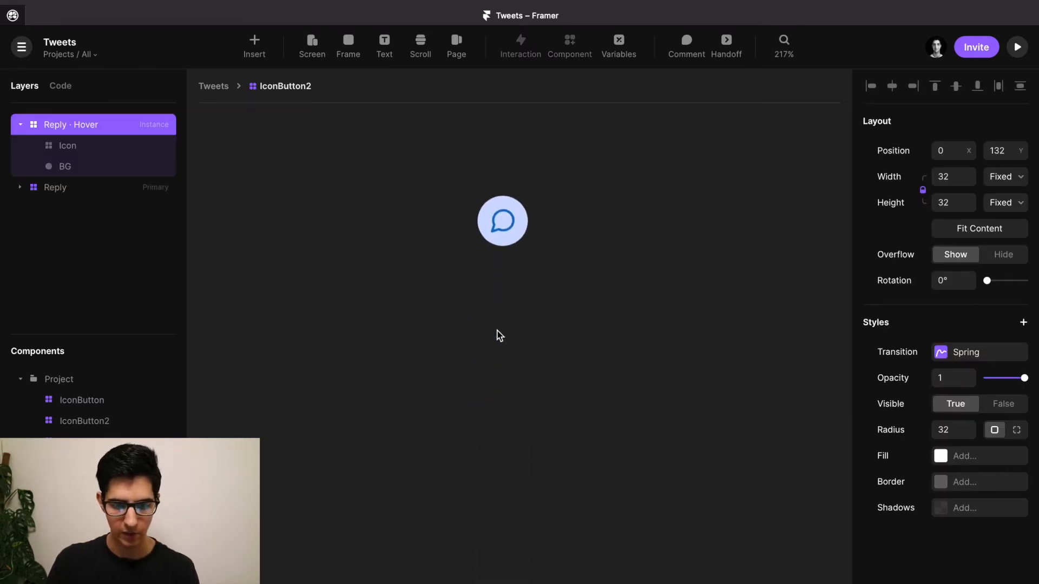
{"action": "scroll", "coordinate": [501, 443], "scroll_direction": "up", "scroll_amount": 2}
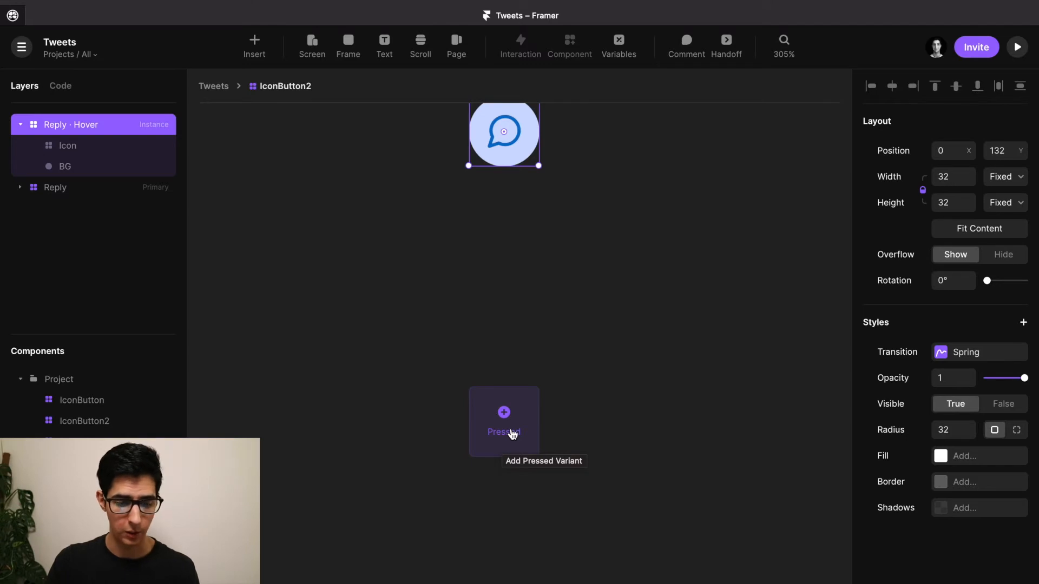
Add a Pressed variant to the Reply button.
{"action": "left_click", "coordinate": [506, 421]}
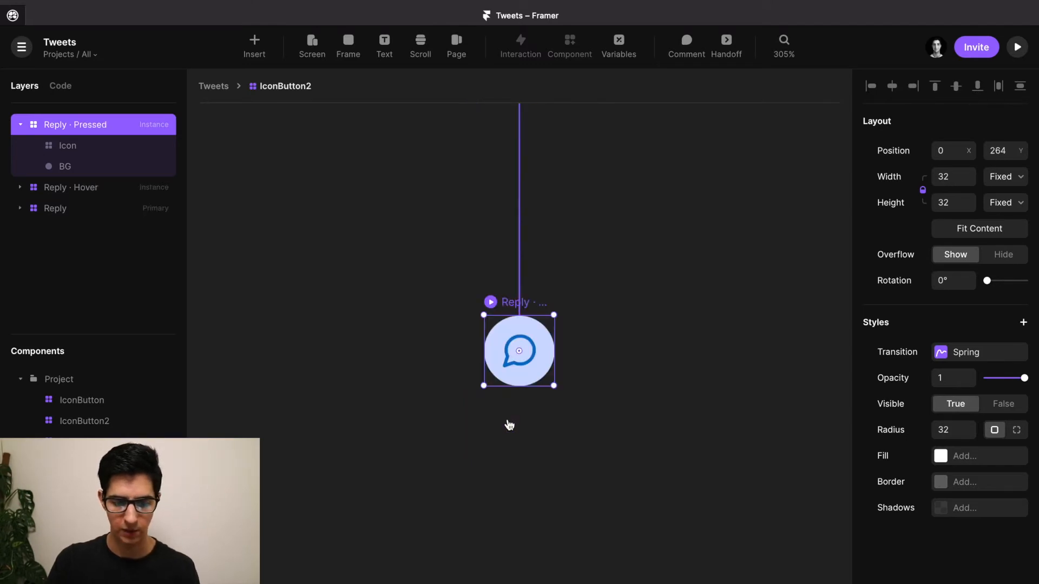
{"action": "scroll", "coordinate": [534, 355], "scroll_direction": "down", "scroll_amount": 6}
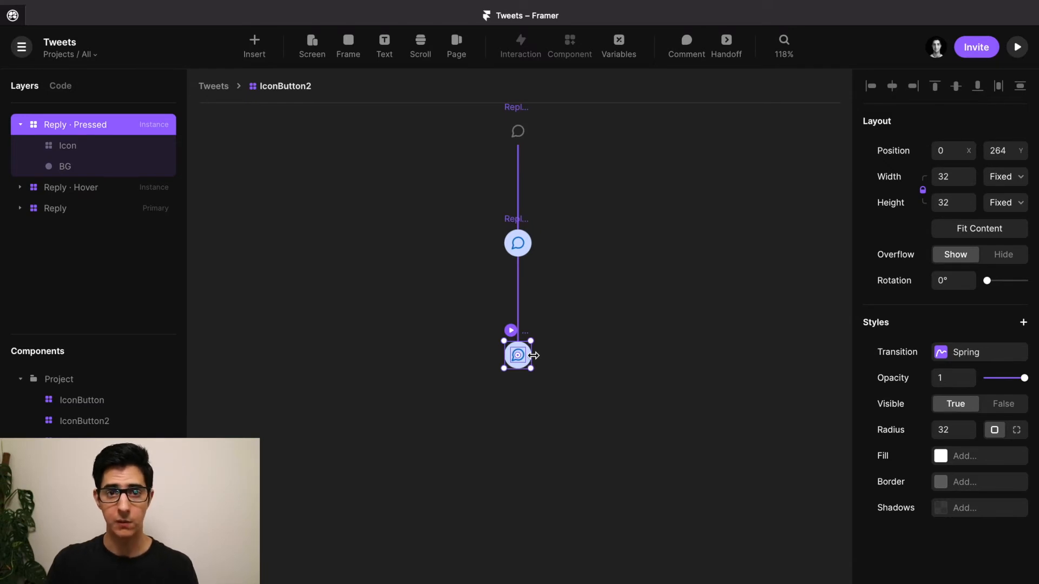
{"action": "scroll", "coordinate": [534, 355], "scroll_direction": "up", "scroll_amount": 6}
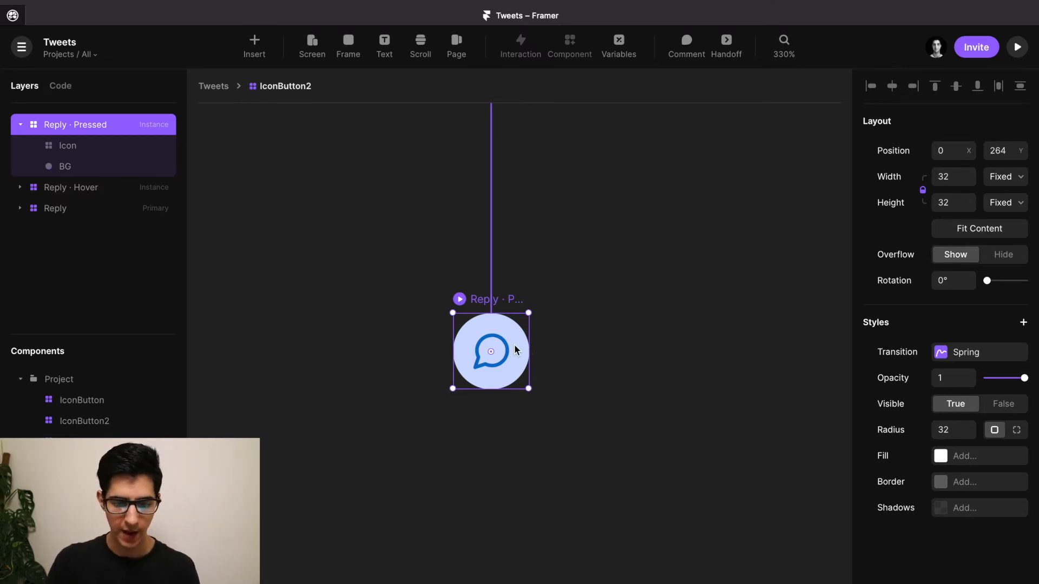
Give the pressed variant's icon a custom colour with 32% HSL lightness.
{"action": "double_click", "coordinate": [498, 339]}
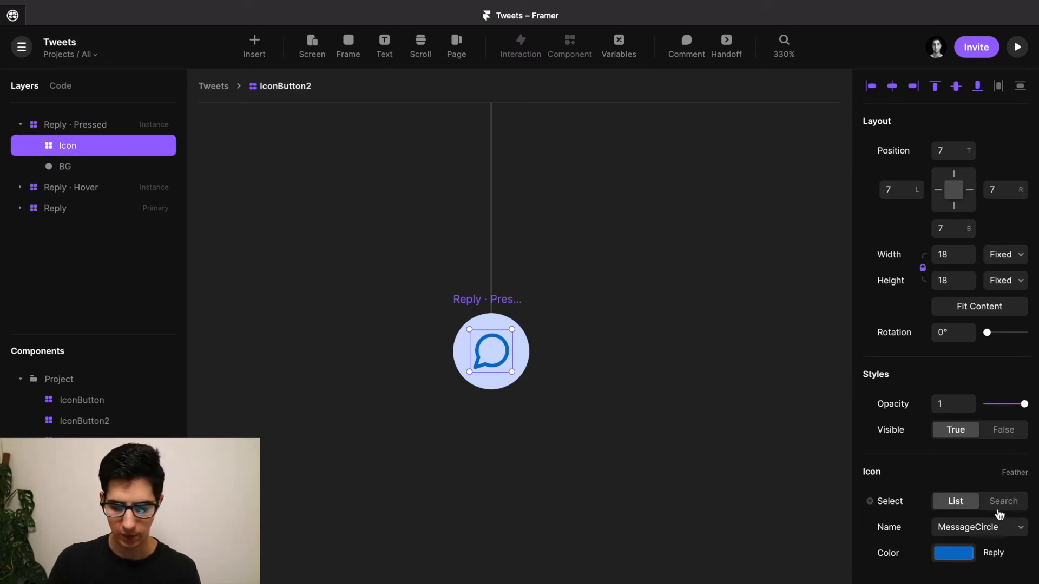
{"action": "left_click", "coordinate": [943, 557]}
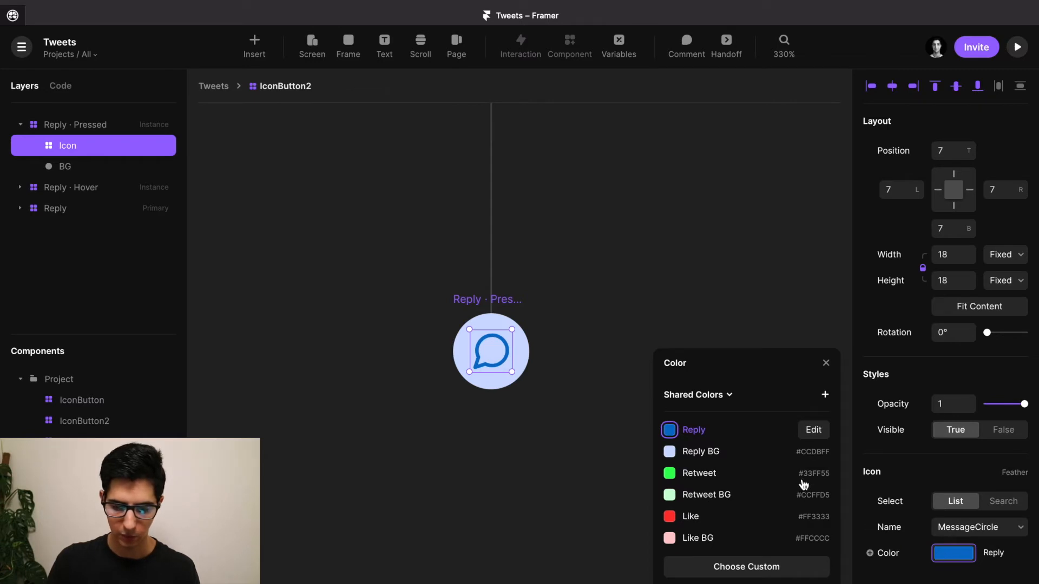
{"action": "left_click", "coordinate": [740, 567]}
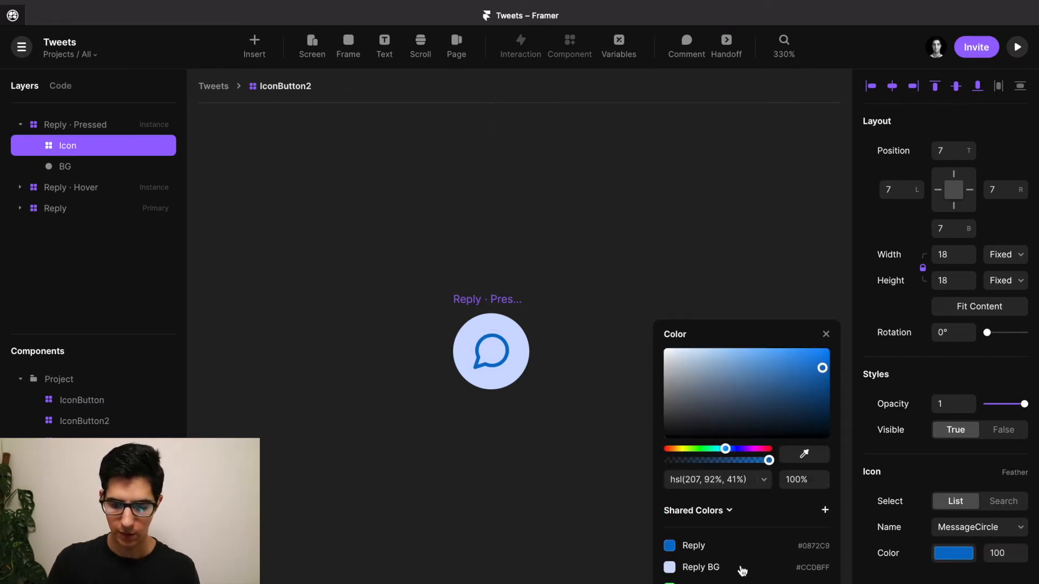
{"action": "left_click", "coordinate": [738, 480]}
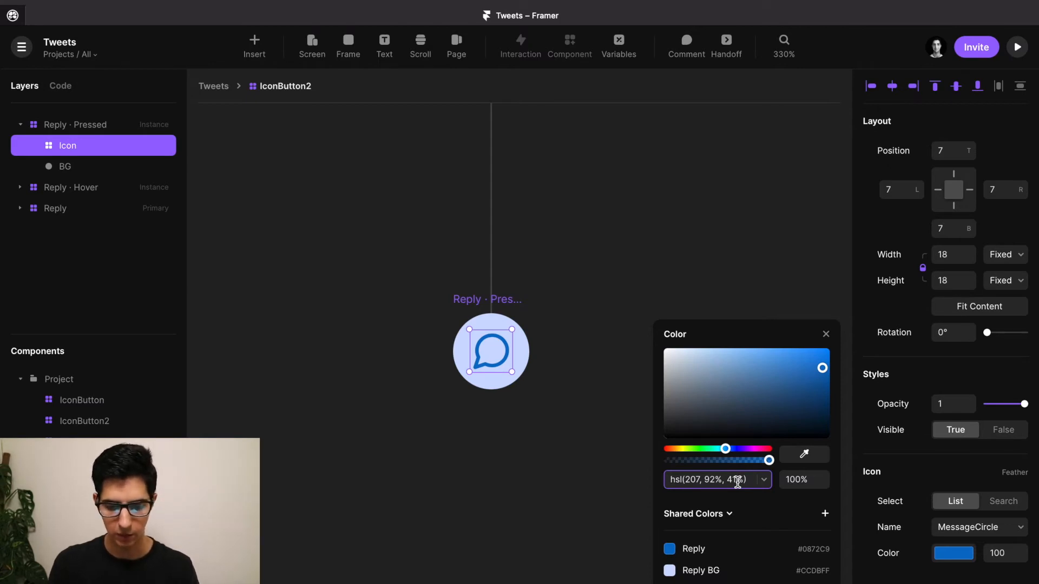
{"action": "key", "text": "BackSpace"}
{"action": "key", "text": "BackSpace"}
{"action": "type", "text": "30"}
{"action": "key", "text": "Return"}
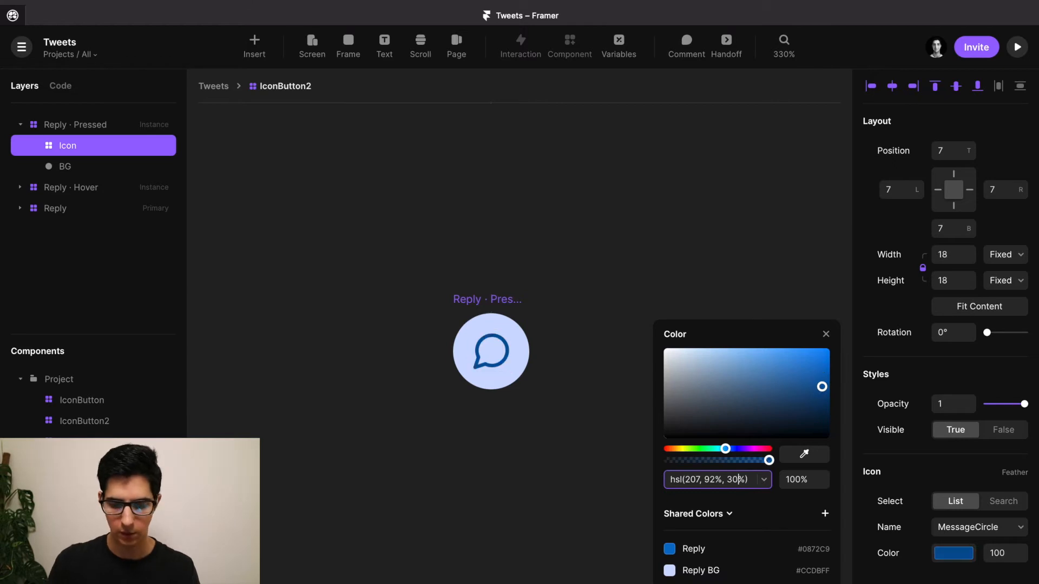
{"action": "key", "text": "BackSpace"}
{"action": "type", "text": "2"}
{"action": "key", "text": "Return"}
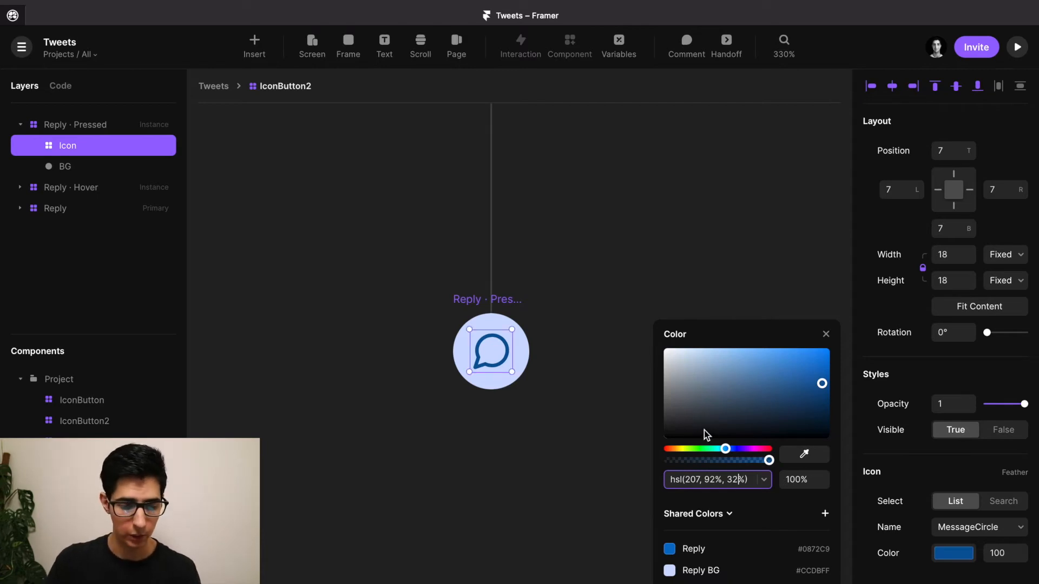
Give the pressed variant's BG a custom fill at 84% lightness (#ADC6FF).
{"action": "left_click", "coordinate": [480, 325]}
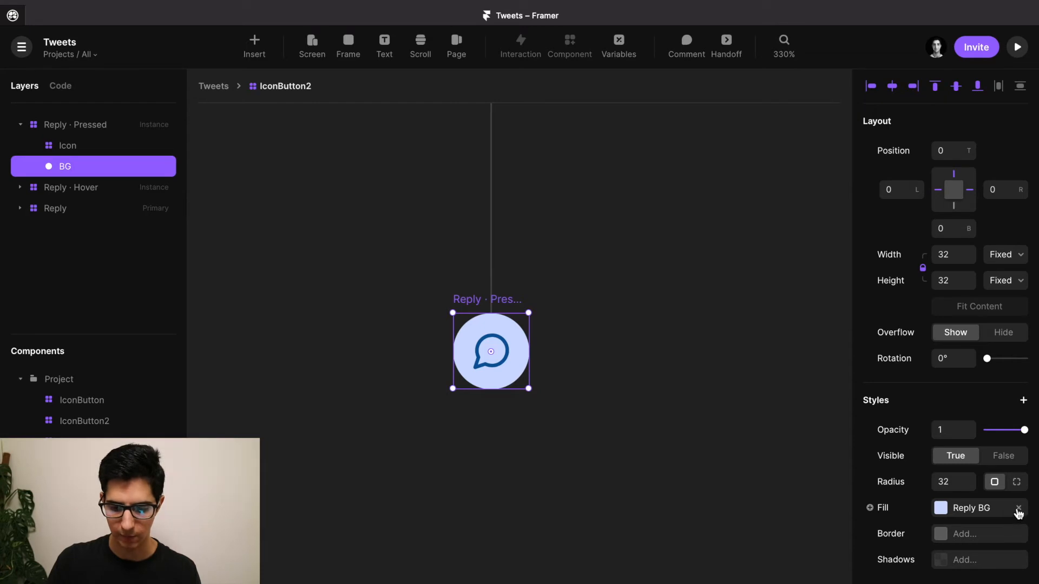
{"action": "left_click", "coordinate": [983, 508]}
{"action": "left_click", "coordinate": [758, 568]}
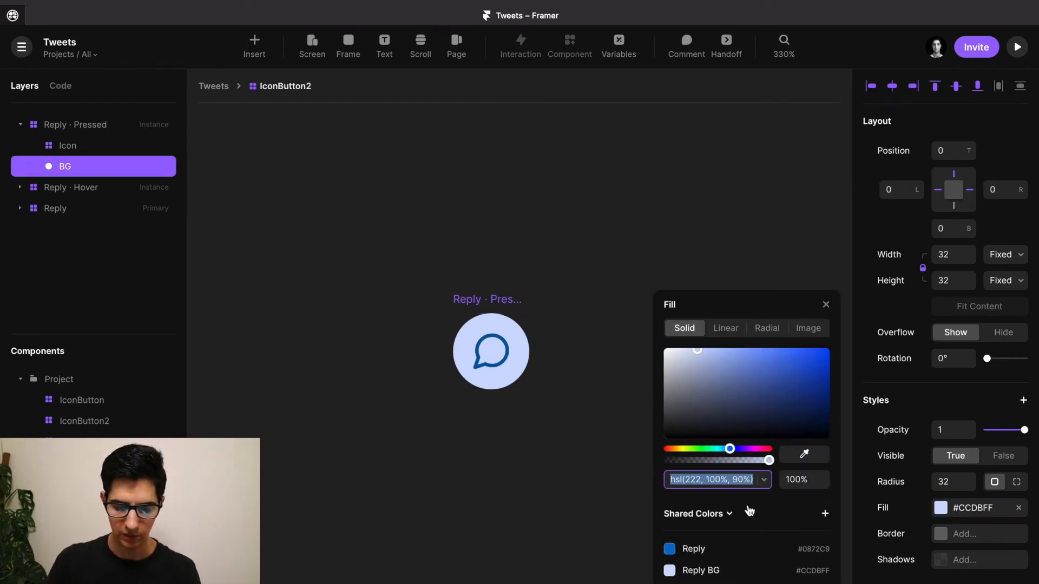
{"action": "double_click", "coordinate": [737, 480]}
{"action": "type", "text": "80"}
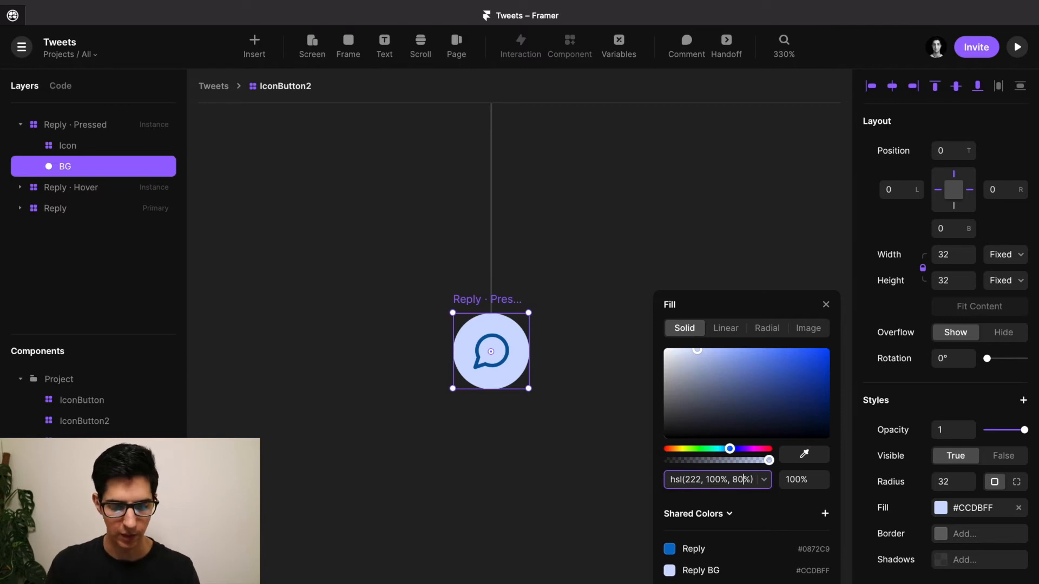
{"action": "key", "text": "Return"}
{"action": "double_click", "coordinate": [737, 481]}
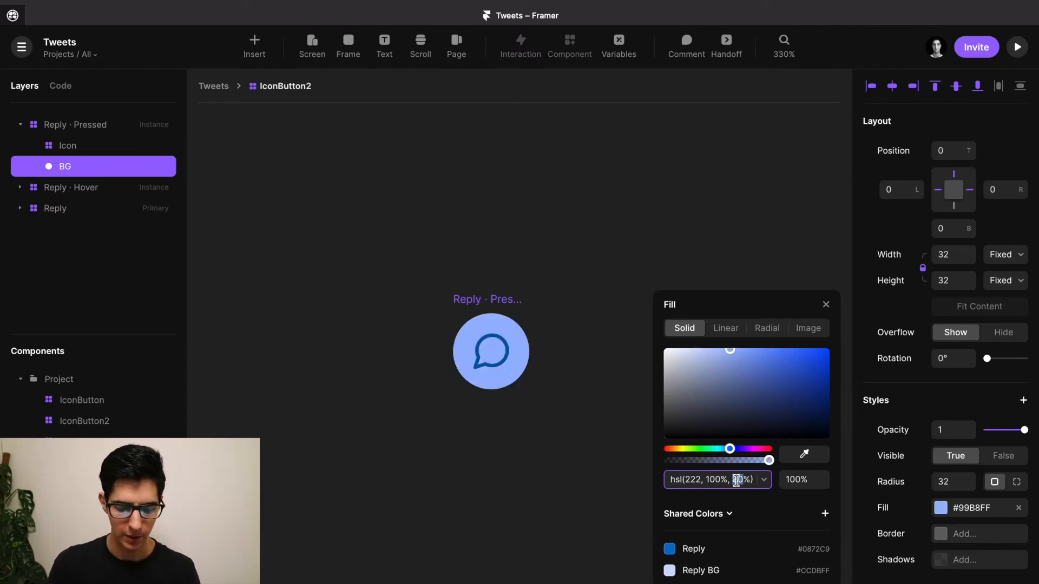
{"action": "type", "text": "84"}
{"action": "key", "text": "Return"}
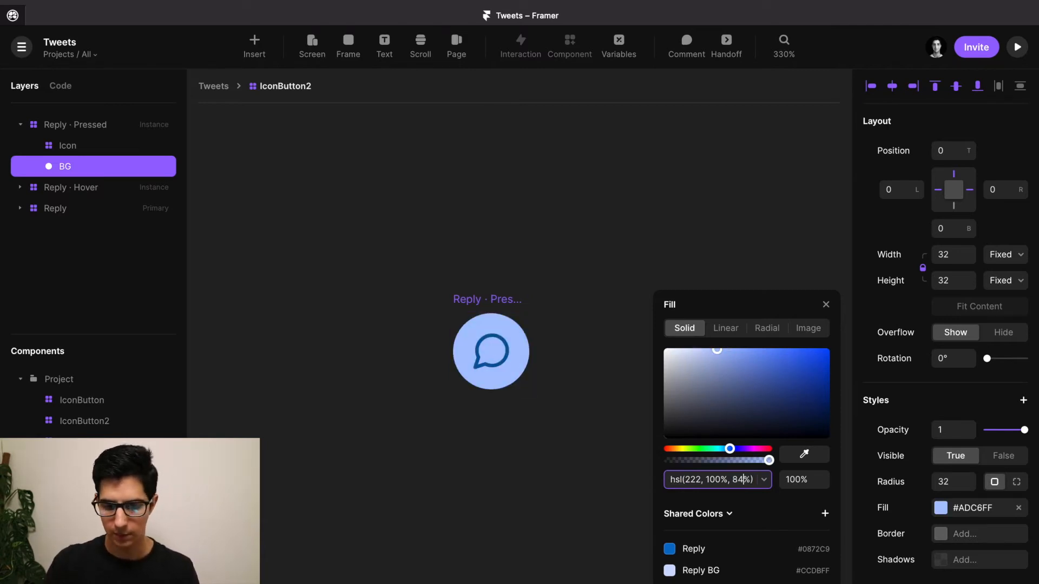
{"action": "left_click", "coordinate": [784, 257]}
Bring the hover and default variants back into view and select the default Reply variant.
{"action": "scroll", "coordinate": [687, 267], "scroll_direction": "down", "scroll_amount": 3}
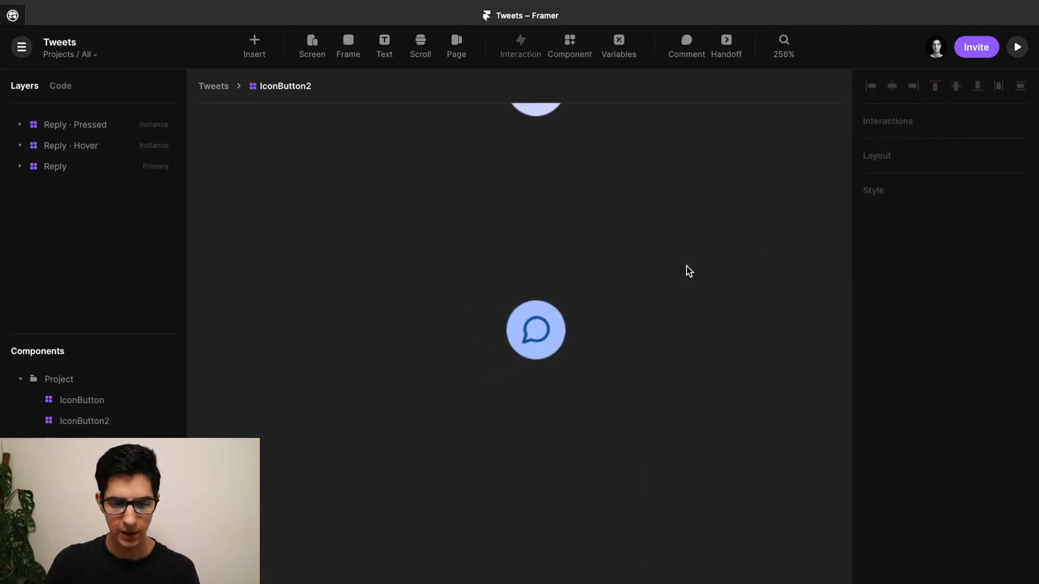
{"action": "left_click_drag", "start_coordinate": [647, 189], "coordinate": [636, 455]}
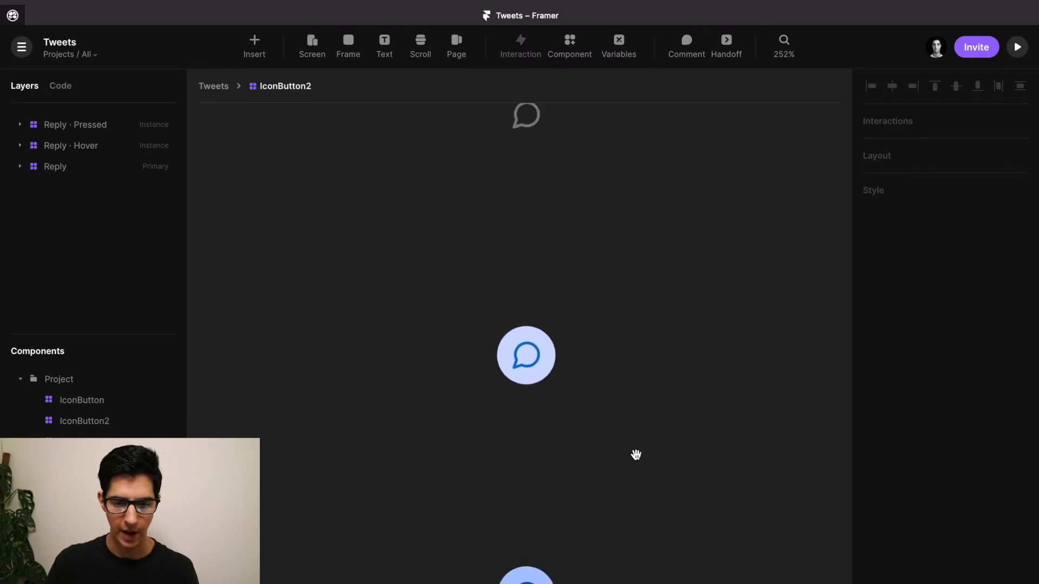
{"action": "left_click_drag", "start_coordinate": [622, 222], "coordinate": [621, 344]}
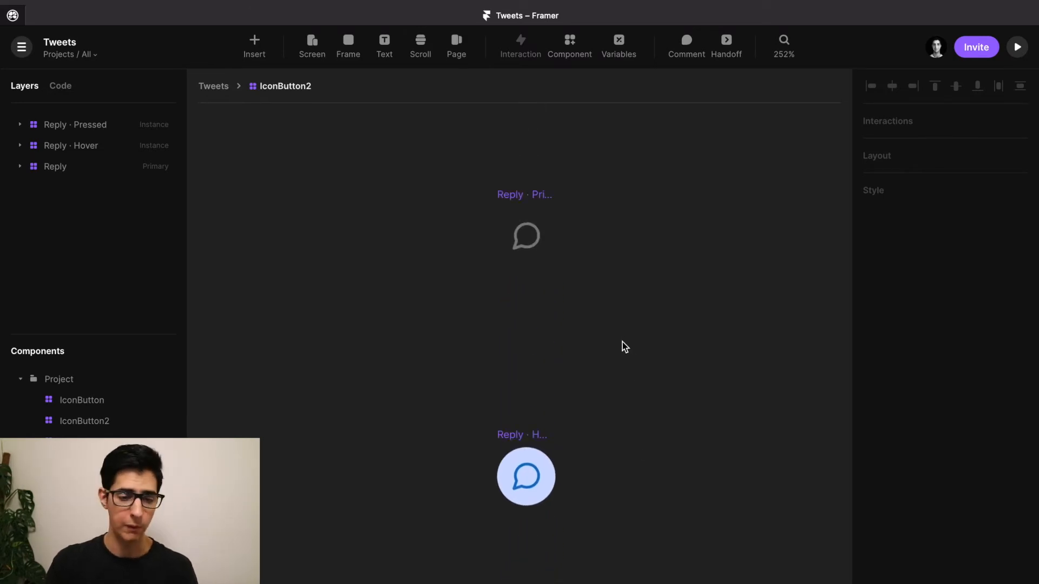
{"action": "left_click", "coordinate": [523, 196]}
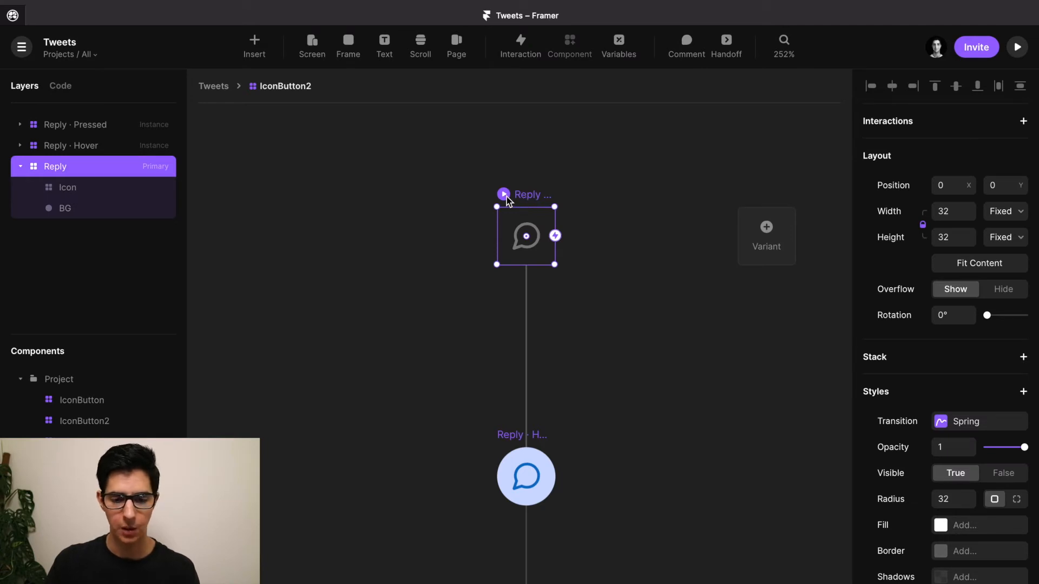
{"action": "left_click", "coordinate": [504, 194]}
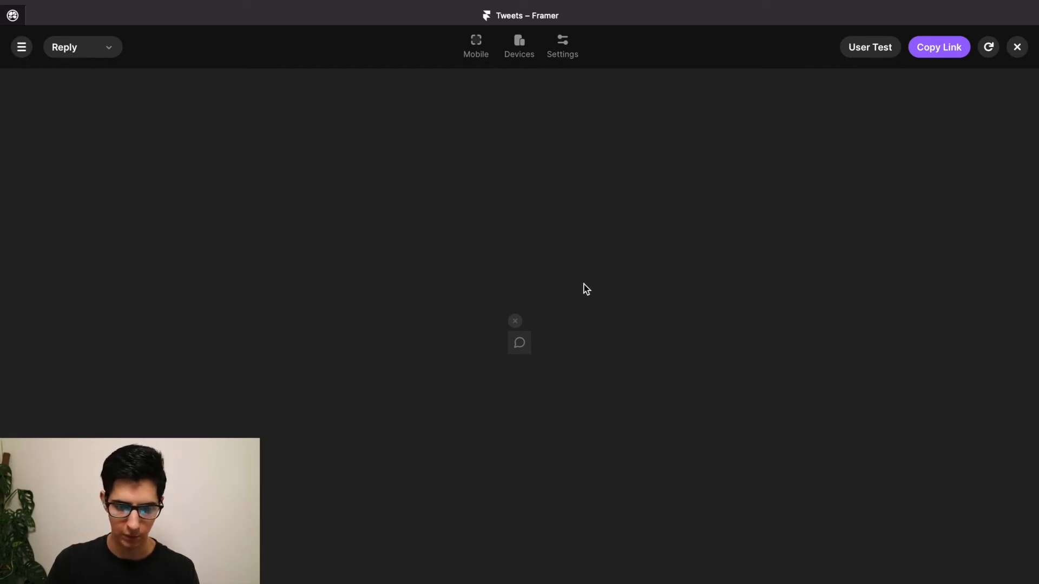
{"action": "left_click", "coordinate": [515, 322]}
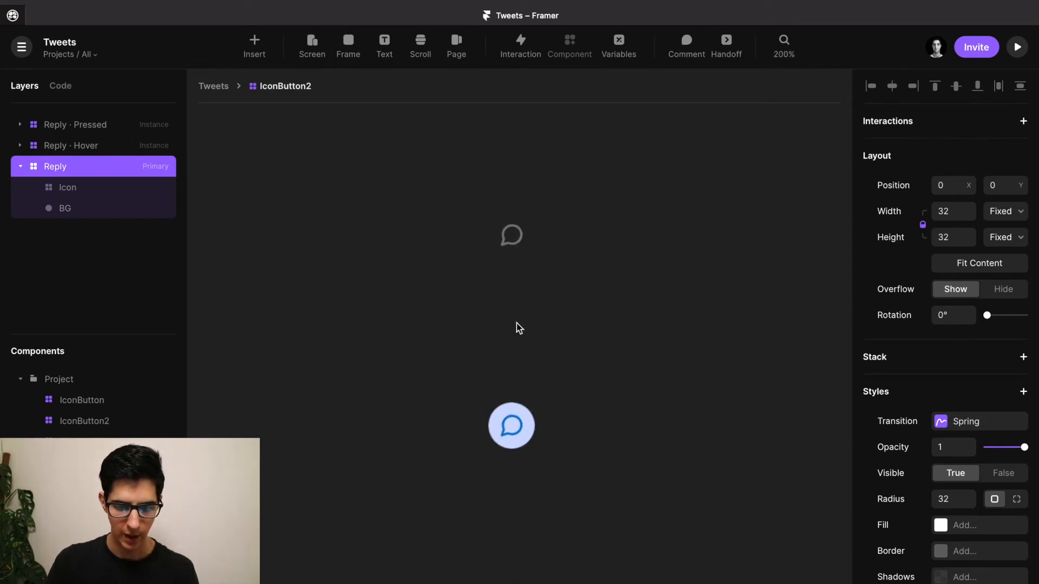
Open the IconButton component and go through the Reply, Reply · Hover and Reply · Pressed variants.
{"action": "left_click", "coordinate": [556, 332]}
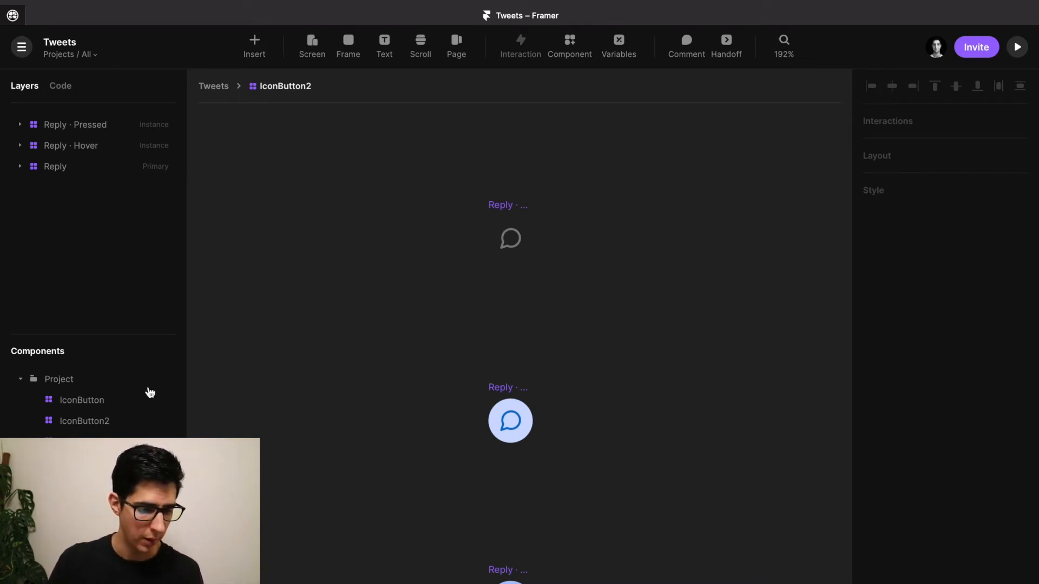
{"action": "left_click", "coordinate": [75, 402]}
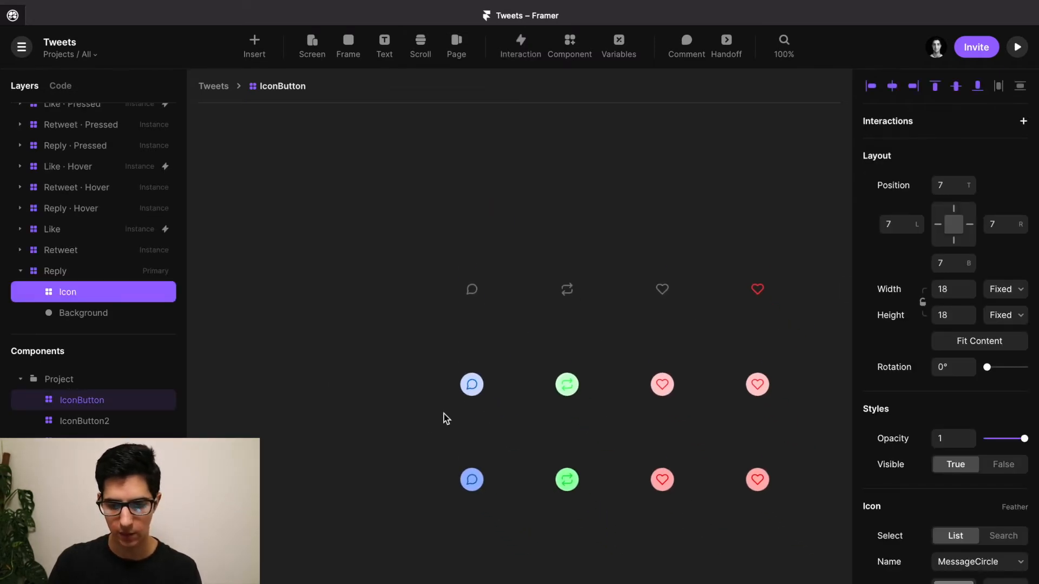
{"action": "left_click", "coordinate": [524, 352]}
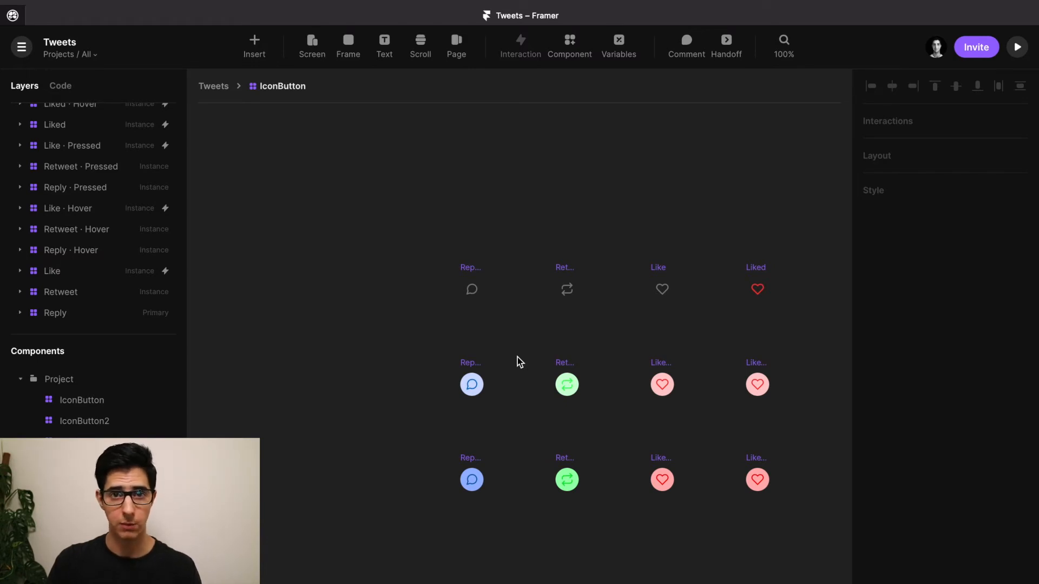
{"action": "scroll", "coordinate": [517, 357], "scroll_direction": "up", "scroll_amount": 2}
{"action": "scroll", "coordinate": [518, 357], "scroll_direction": "up", "scroll_amount": 1}
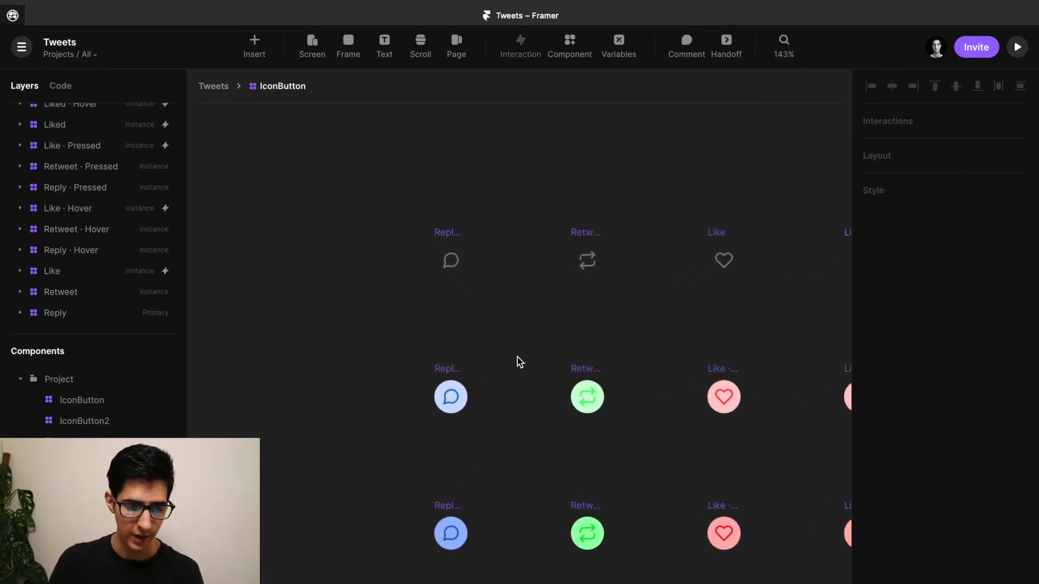
{"action": "left_click", "coordinate": [452, 239]}
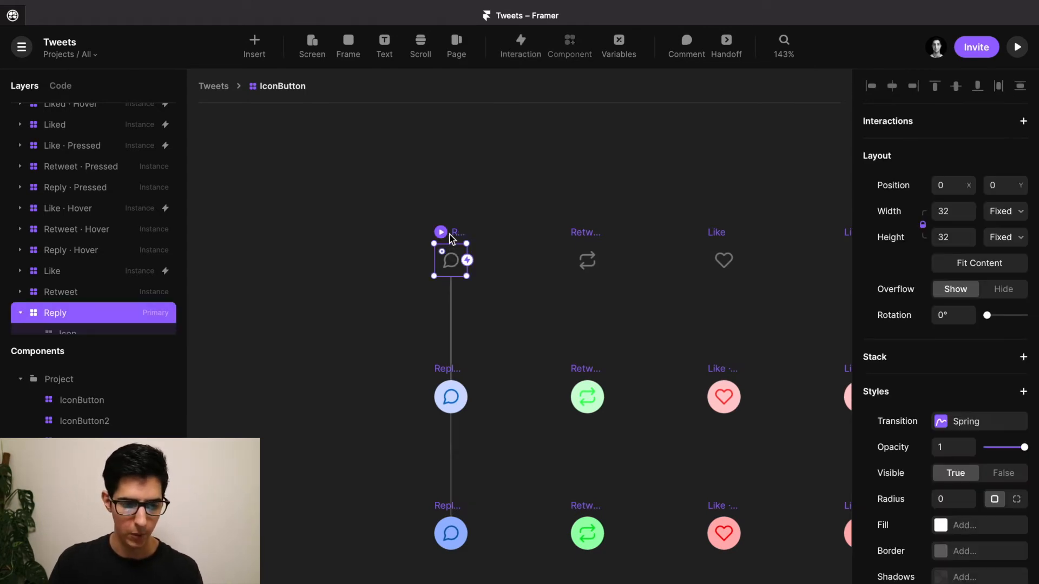
{"action": "left_click", "coordinate": [442, 371]}
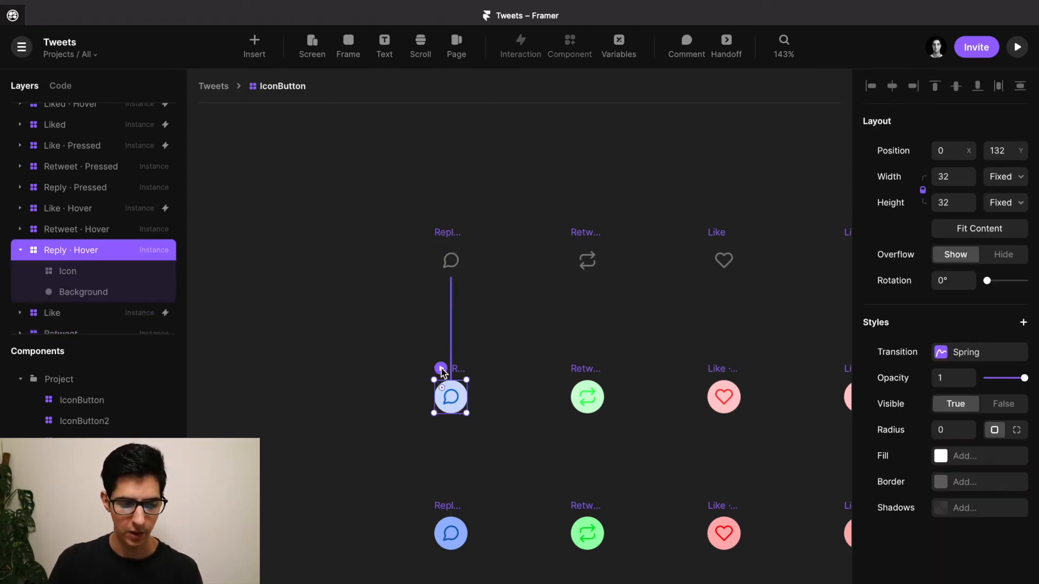
{"action": "scroll", "coordinate": [442, 373], "scroll_direction": "down", "scroll_amount": 1}
{"action": "left_click", "coordinate": [448, 469]}
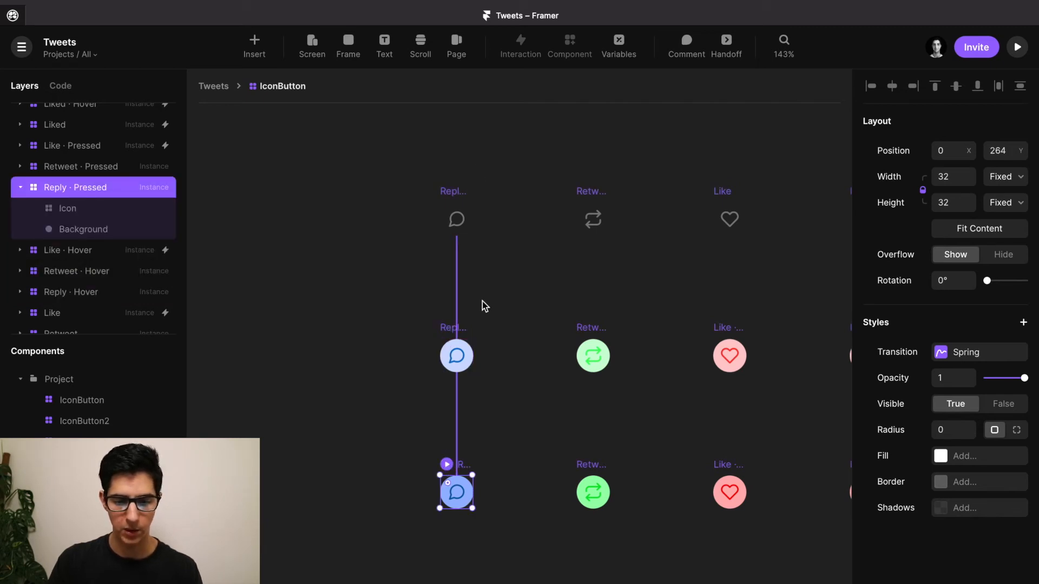
{"action": "scroll", "coordinate": [485, 311], "scroll_direction": "right", "scroll_amount": 5}
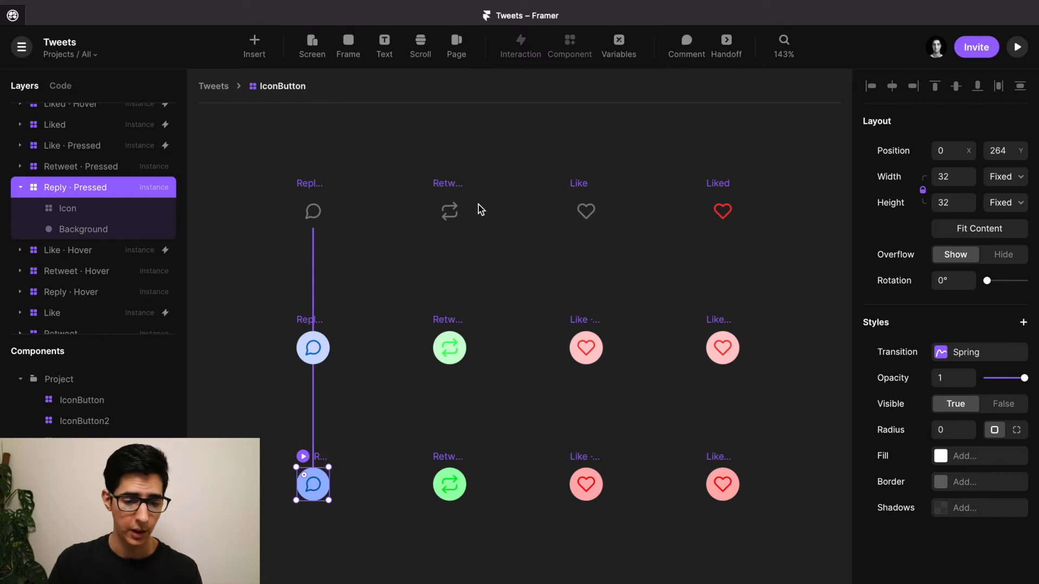
{"action": "scroll", "coordinate": [417, 213], "scroll_direction": "up", "scroll_amount": 3}
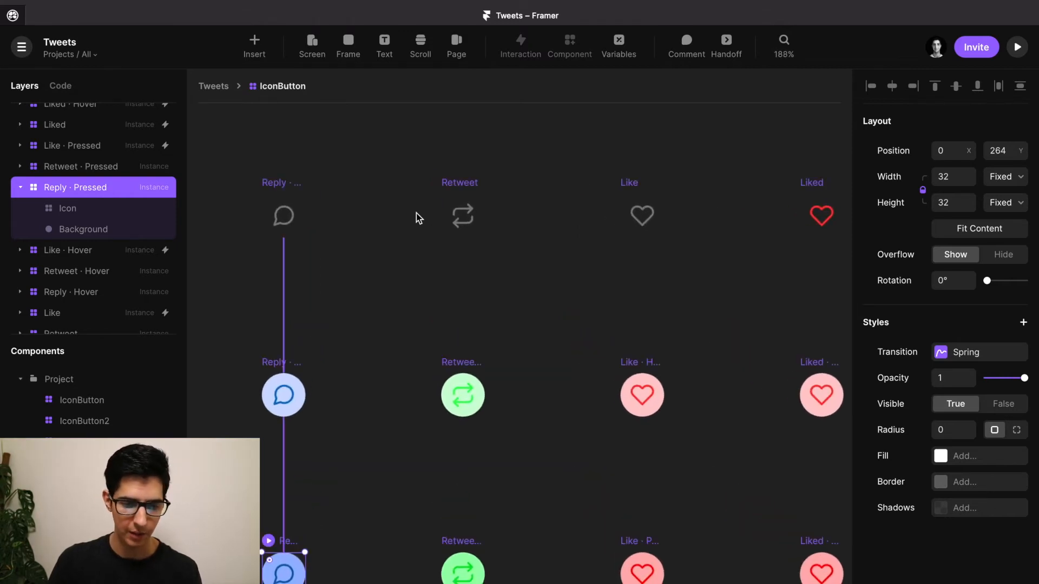
Check the Retweet and Like variants' icons, then clear the selection.
{"action": "left_click", "coordinate": [466, 183]}
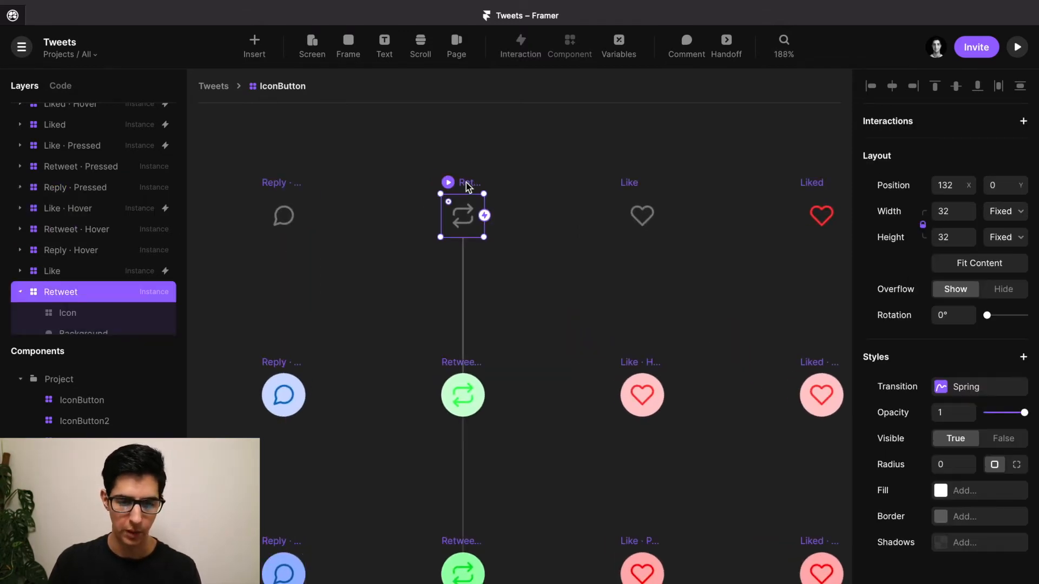
{"action": "left_click", "coordinate": [469, 220]}
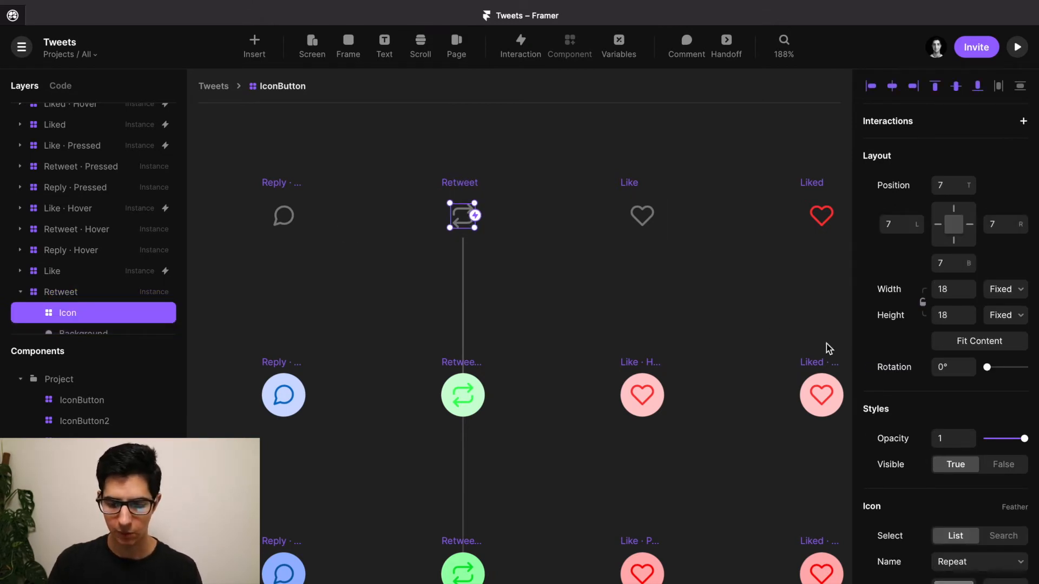
{"action": "scroll", "coordinate": [924, 428], "scroll_direction": "down", "scroll_amount": 1}
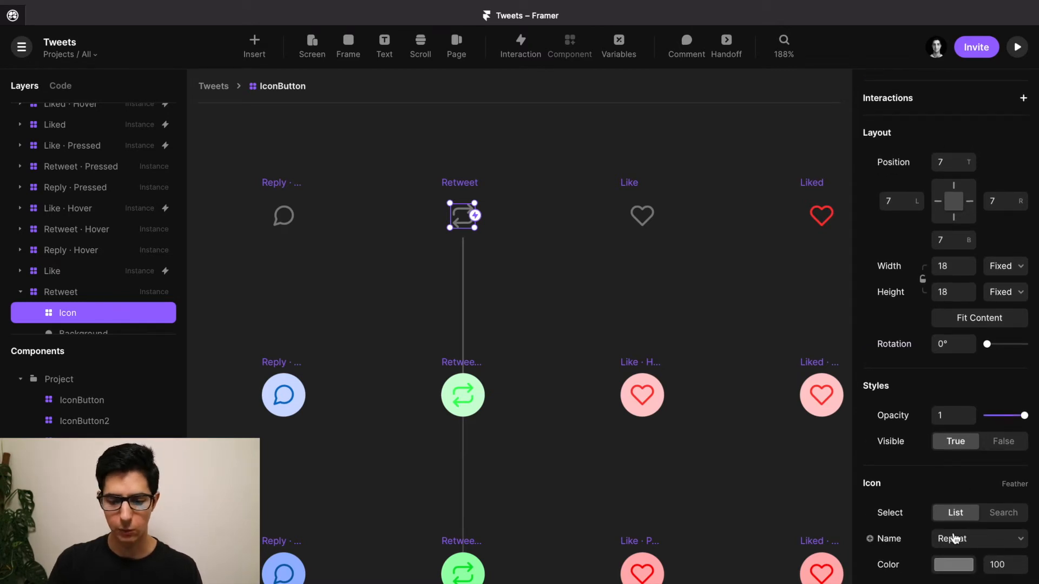
{"action": "left_click", "coordinate": [642, 213]}
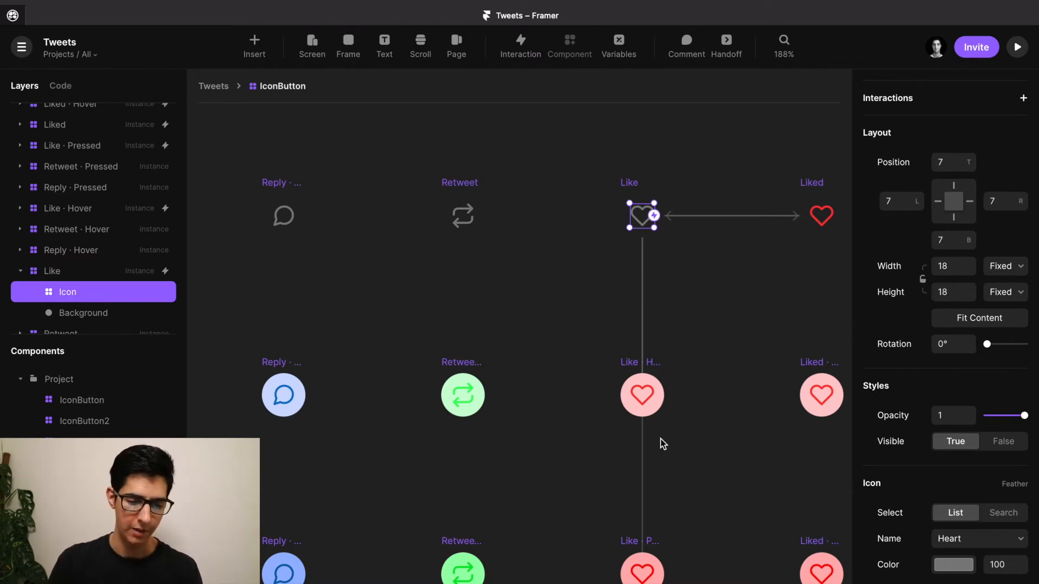
{"action": "scroll", "coordinate": [560, 355], "scroll_direction": "down", "scroll_amount": 3}
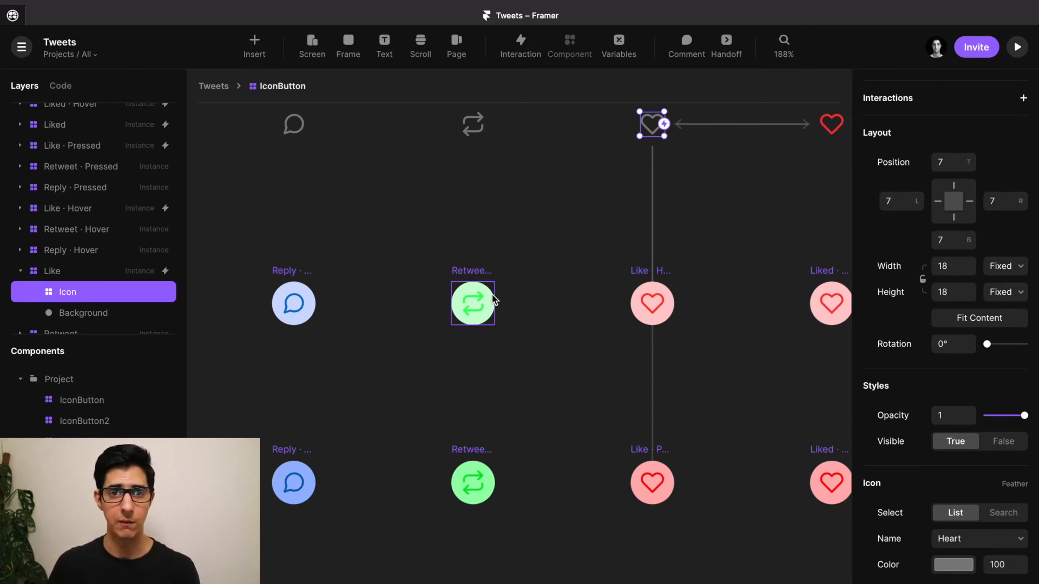
{"action": "left_click", "coordinate": [570, 228]}
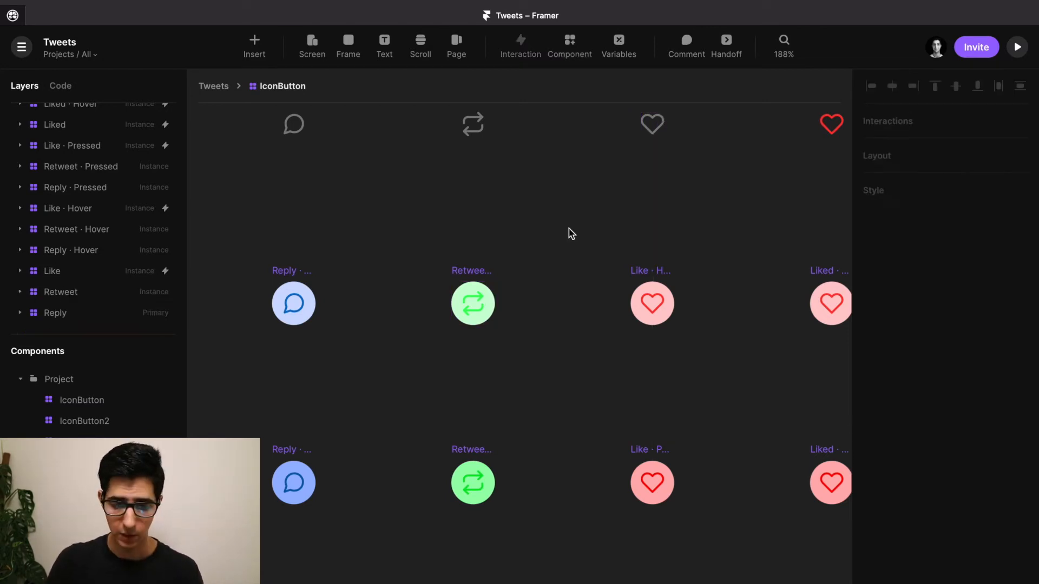
{"action": "key", "text": "space"}
{"action": "left_click_drag", "start_coordinate": [708, 193], "coordinate": [525, 290]}
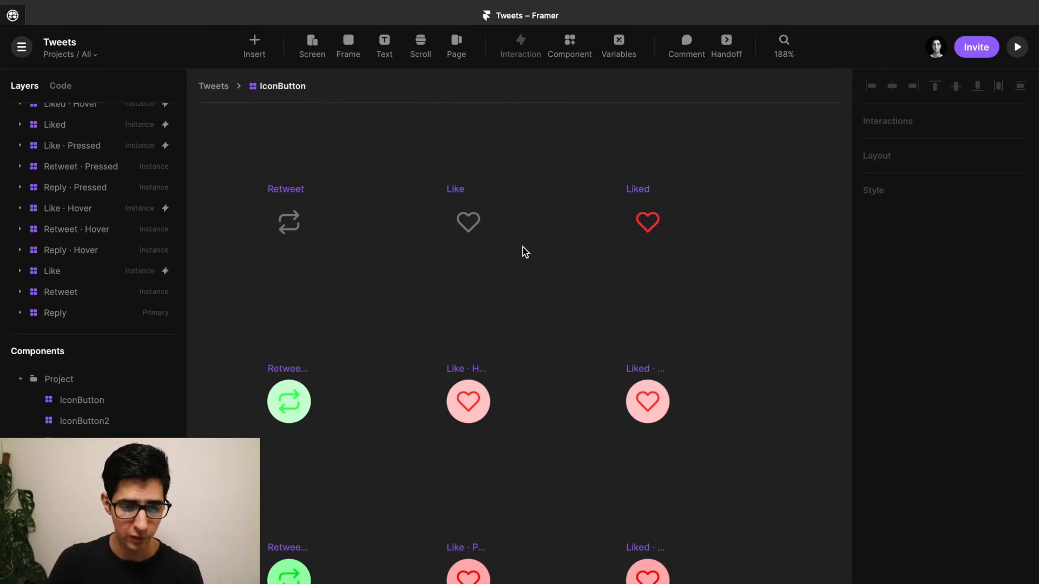
{"action": "left_click", "coordinate": [459, 190]}
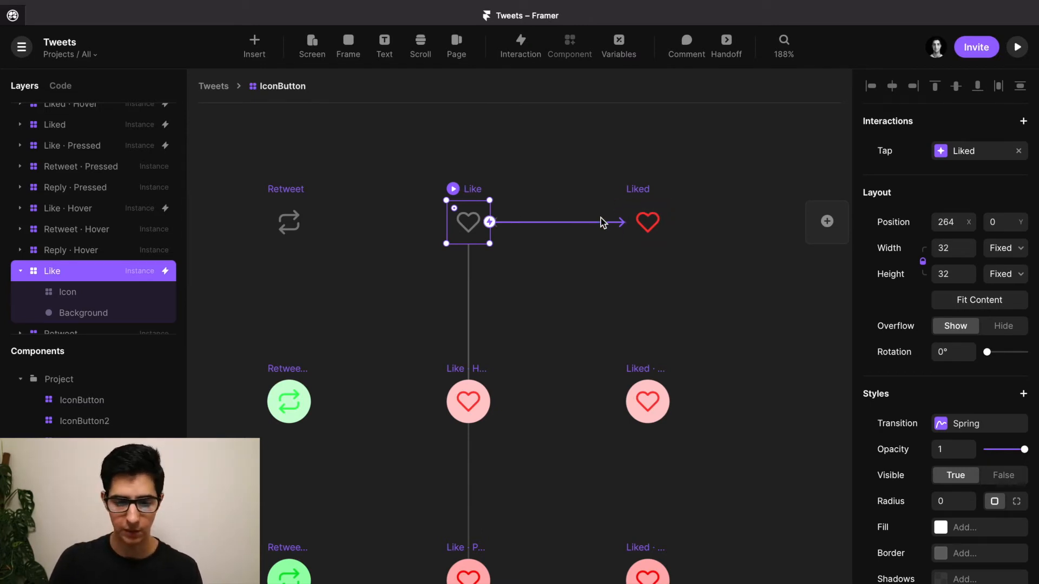
{"action": "scroll", "coordinate": [601, 219], "scroll_direction": "up", "scroll_amount": 5}
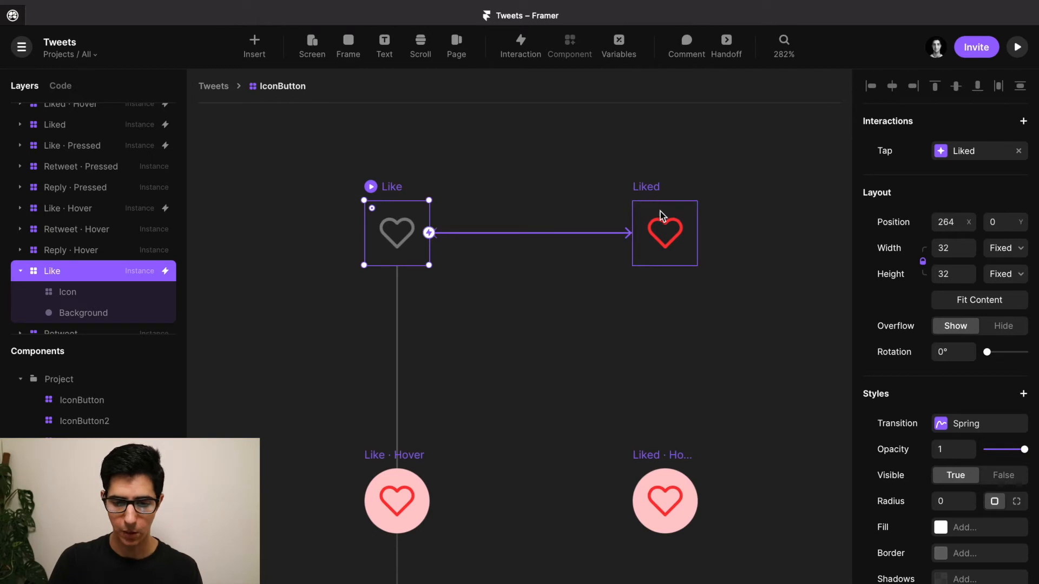
{"action": "left_click", "coordinate": [653, 197]}
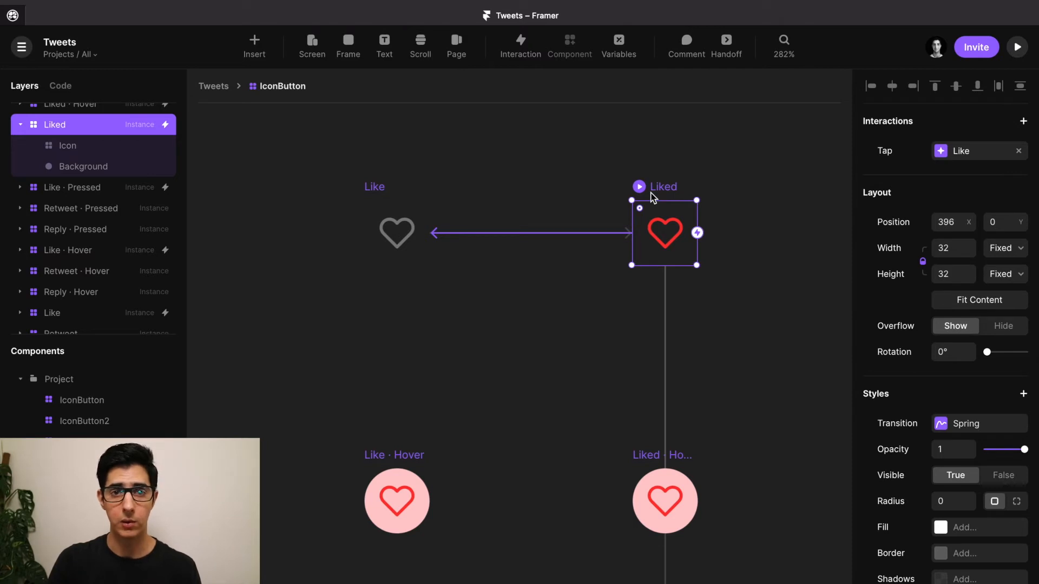
{"action": "left_click", "coordinate": [676, 234]}
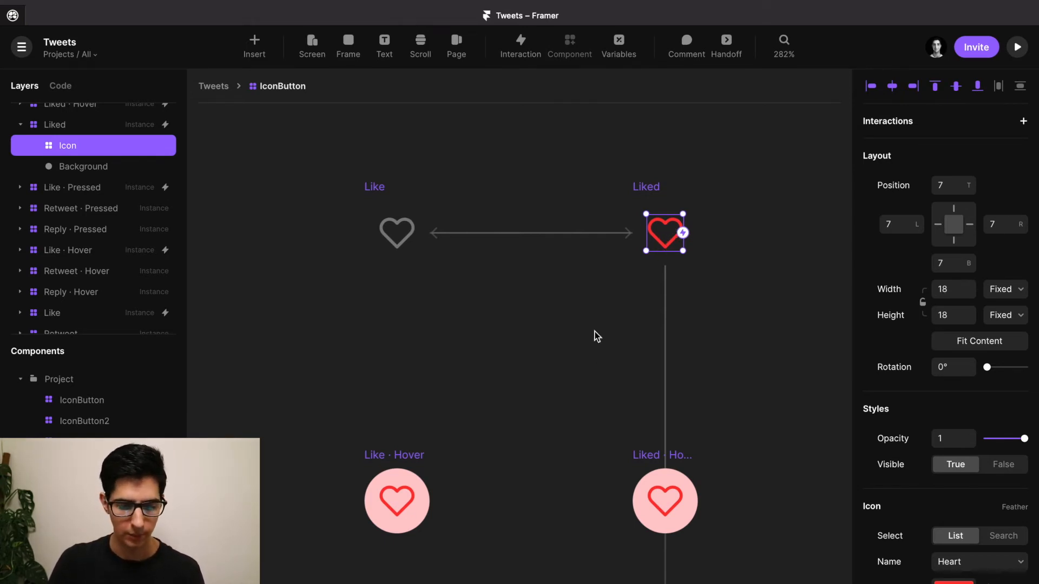
{"action": "key", "text": "space"}
{"action": "left_click_drag", "start_coordinate": [584, 411], "coordinate": [585, 341]}
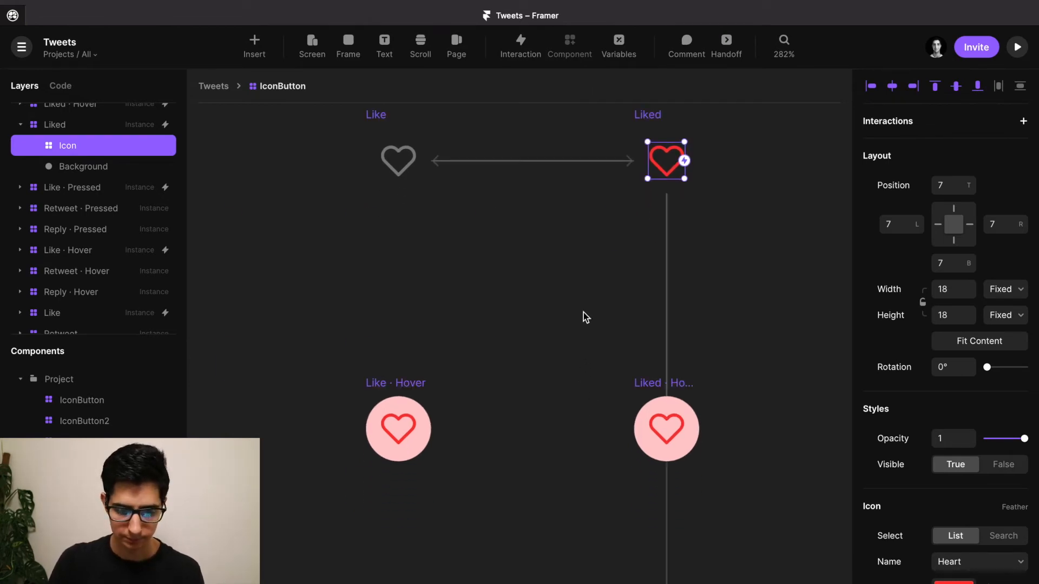
{"action": "scroll", "coordinate": [583, 313], "scroll_direction": "down", "scroll_amount": 5}
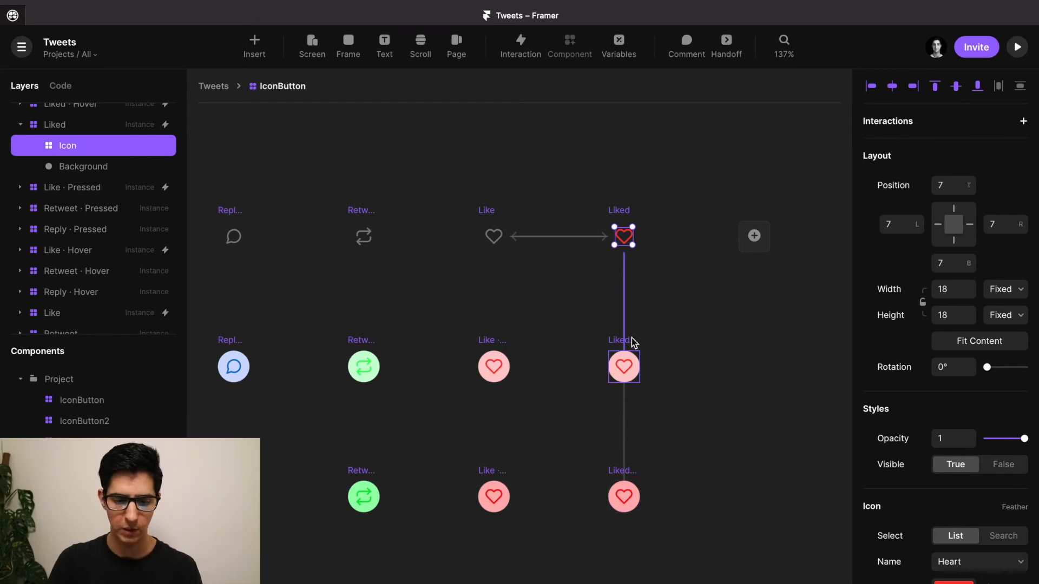
{"action": "scroll", "coordinate": [612, 217], "scroll_direction": "up", "scroll_amount": 5}
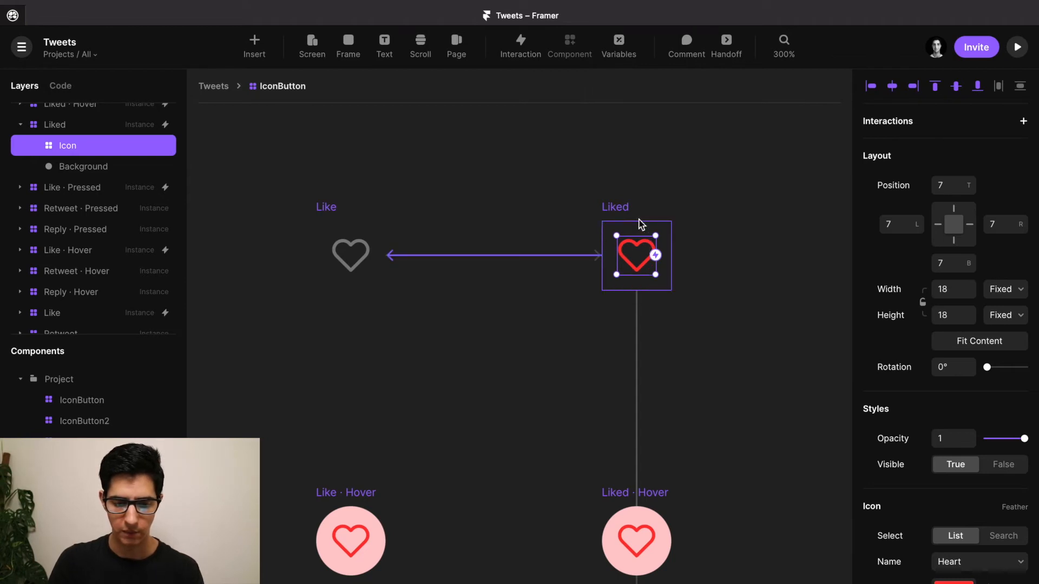
{"action": "left_click", "coordinate": [528, 190]}
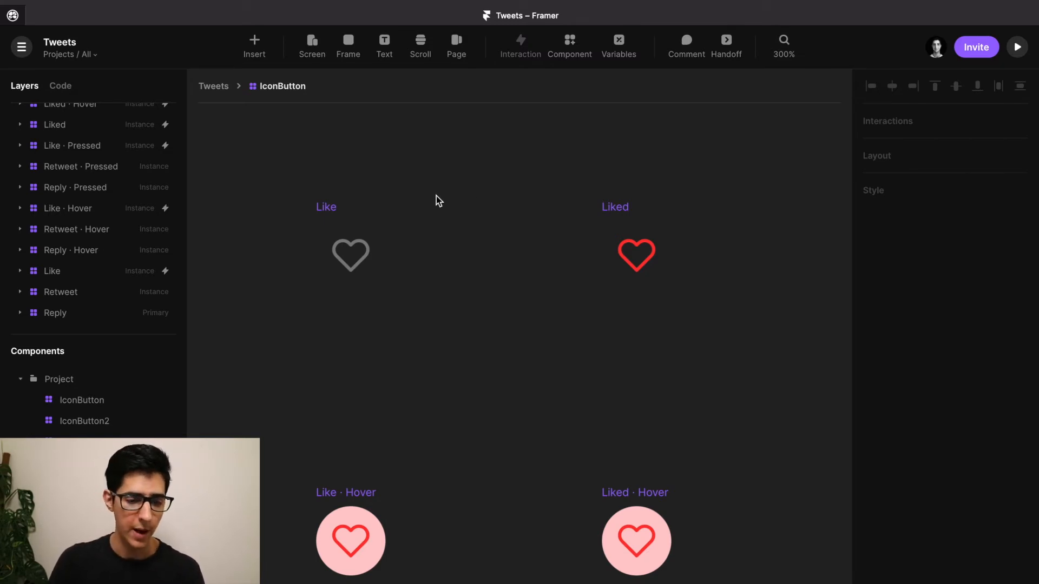
{"action": "left_click", "coordinate": [336, 204]}
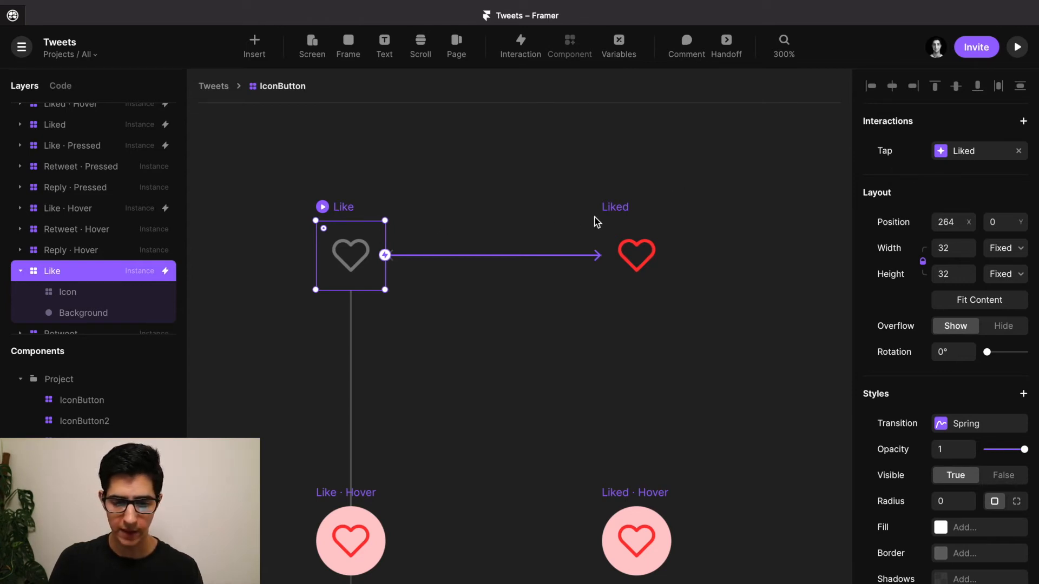
{"action": "left_click", "coordinate": [620, 210]}
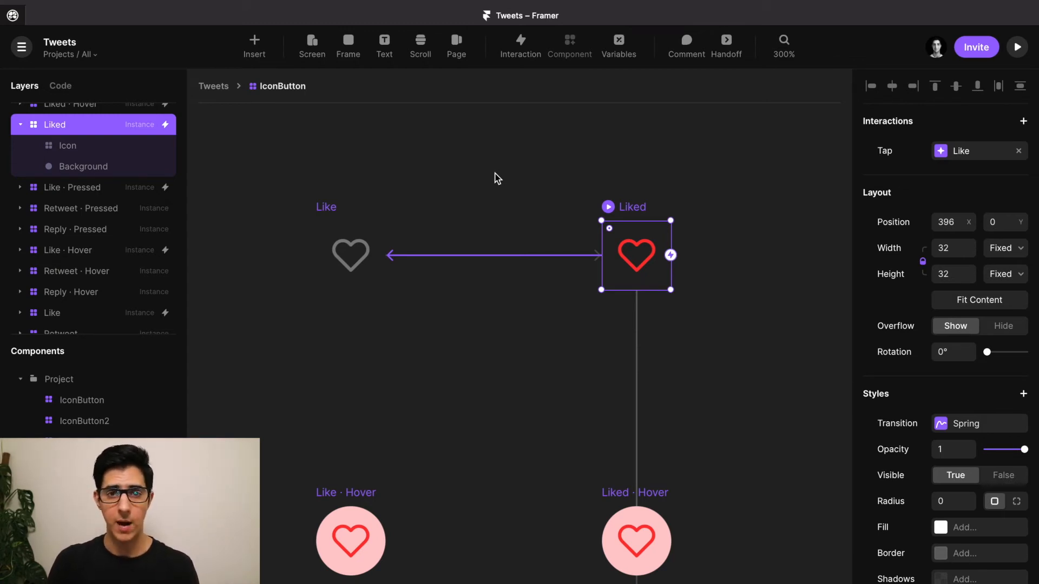
{"action": "scroll", "coordinate": [496, 177], "scroll_direction": "down", "scroll_amount": 3}
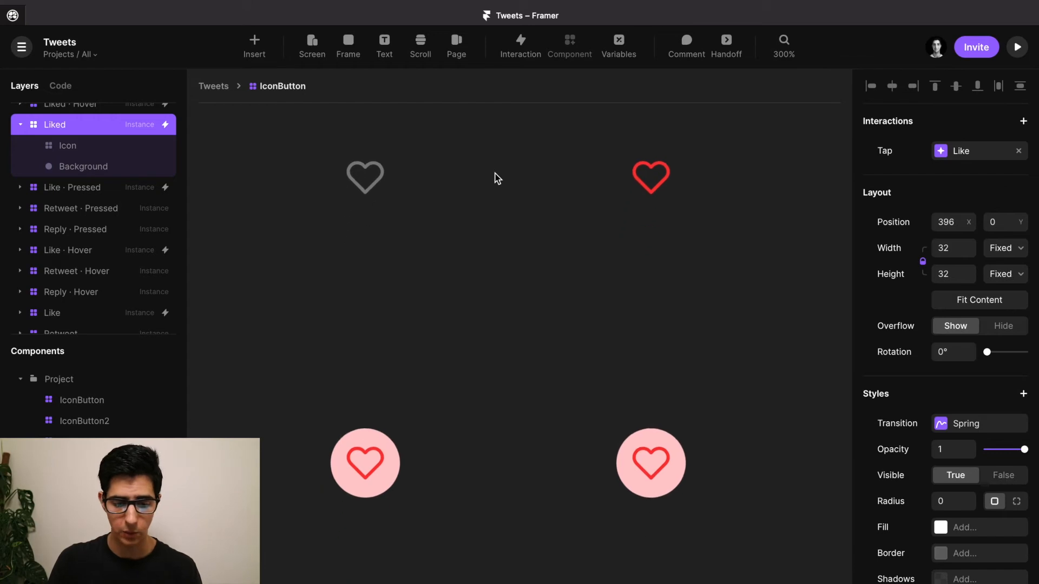
{"action": "scroll", "coordinate": [501, 368], "scroll_direction": "down", "scroll_amount": 5}
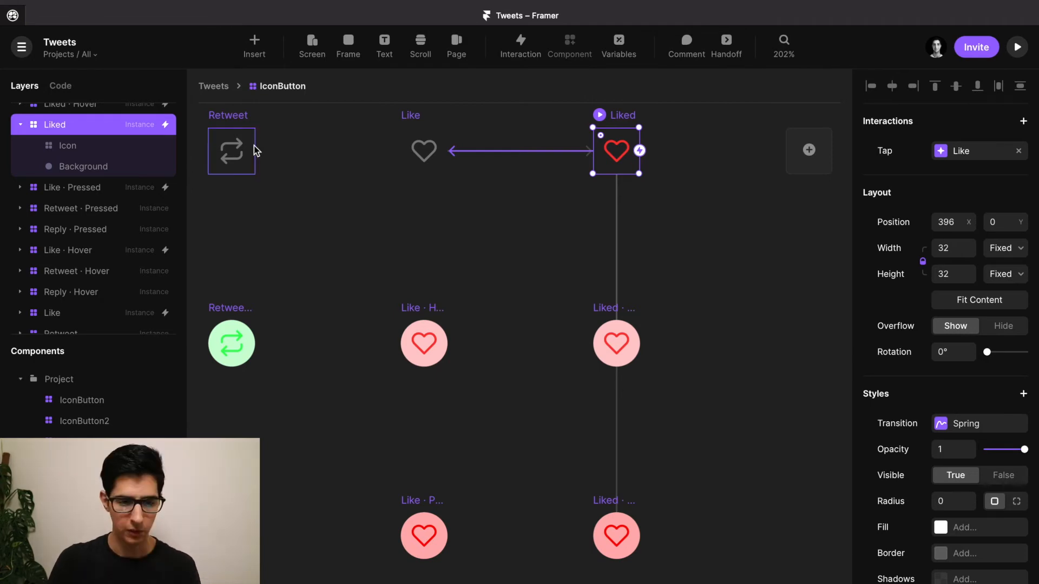
Replace IconButton2 on the Start screen with an IconButton placed below the tweet text.
{"action": "left_click", "coordinate": [212, 88]}
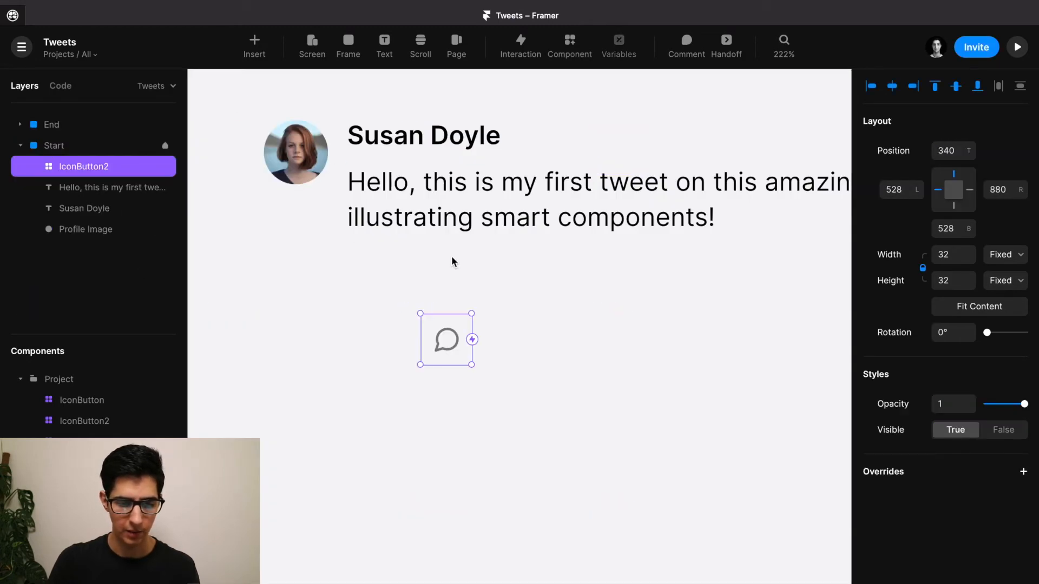
{"action": "key", "text": "Delete"}
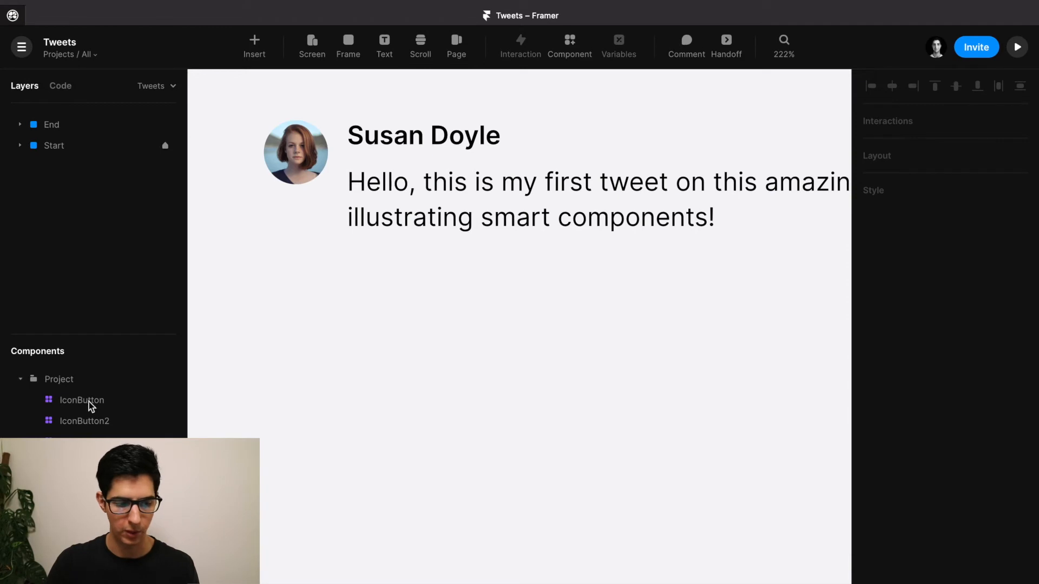
{"action": "left_click_drag", "start_coordinate": [84, 401], "coordinate": [374, 275]}
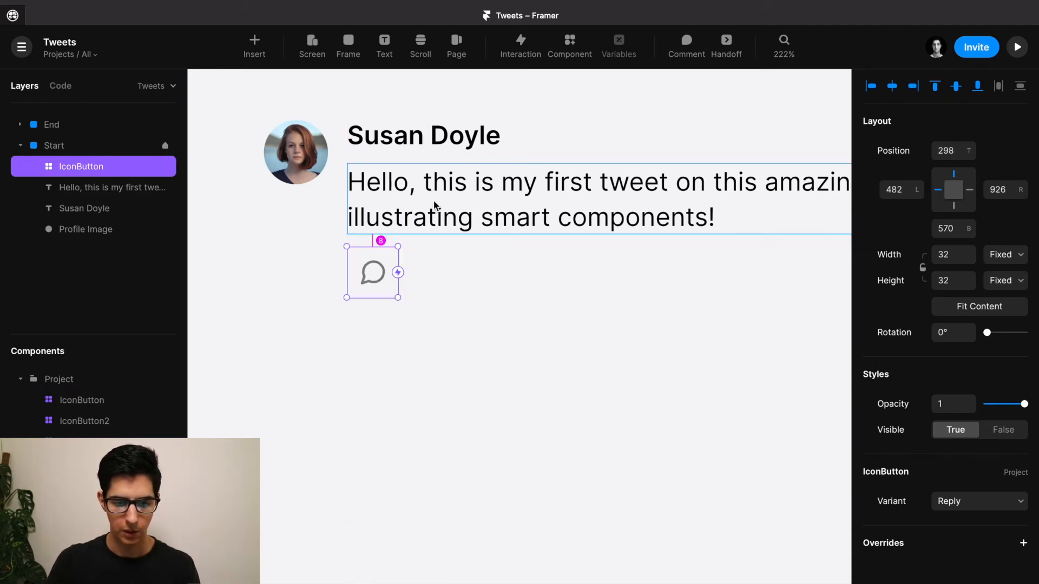
{"action": "key", "text": "Down"}
{"action": "key", "text": "Down"}
{"action": "key", "text": "Down"}
{"action": "key", "text": "Down"}
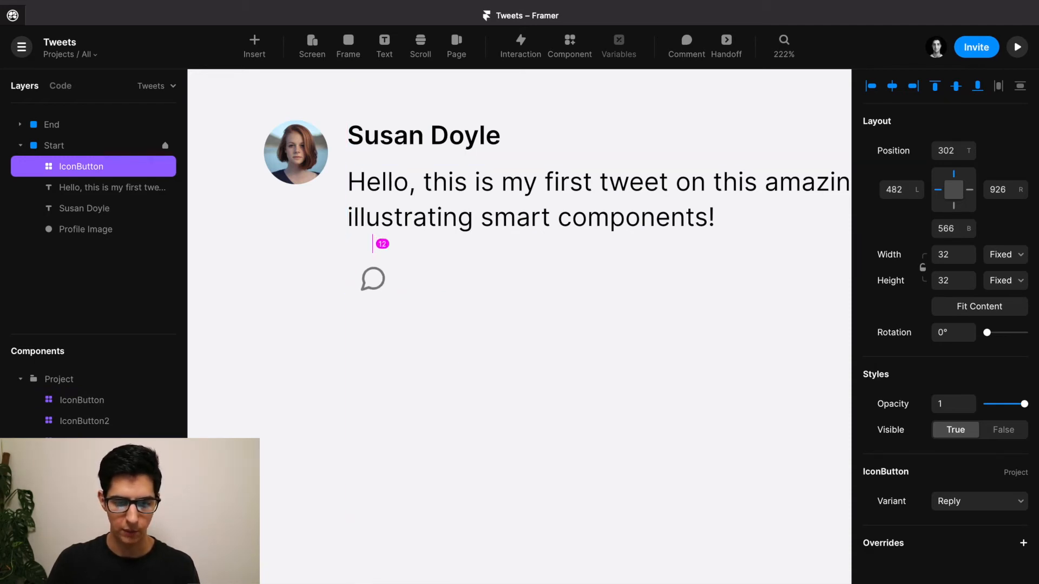
{"action": "scroll", "coordinate": [381, 285], "scroll_direction": "down", "scroll_amount": 5}
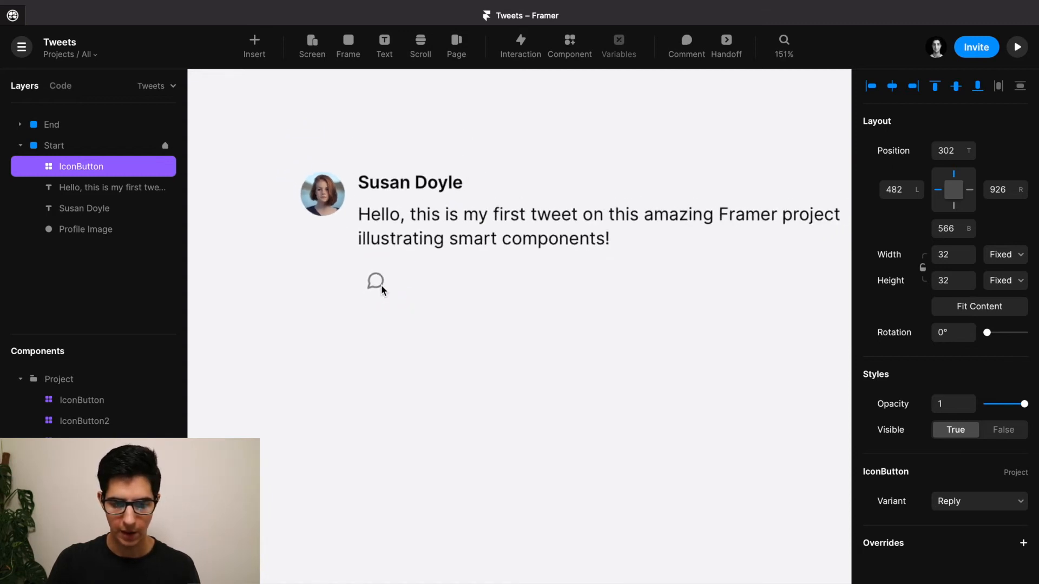
{"action": "scroll", "coordinate": [381, 285], "scroll_direction": "right", "scroll_amount": 1}
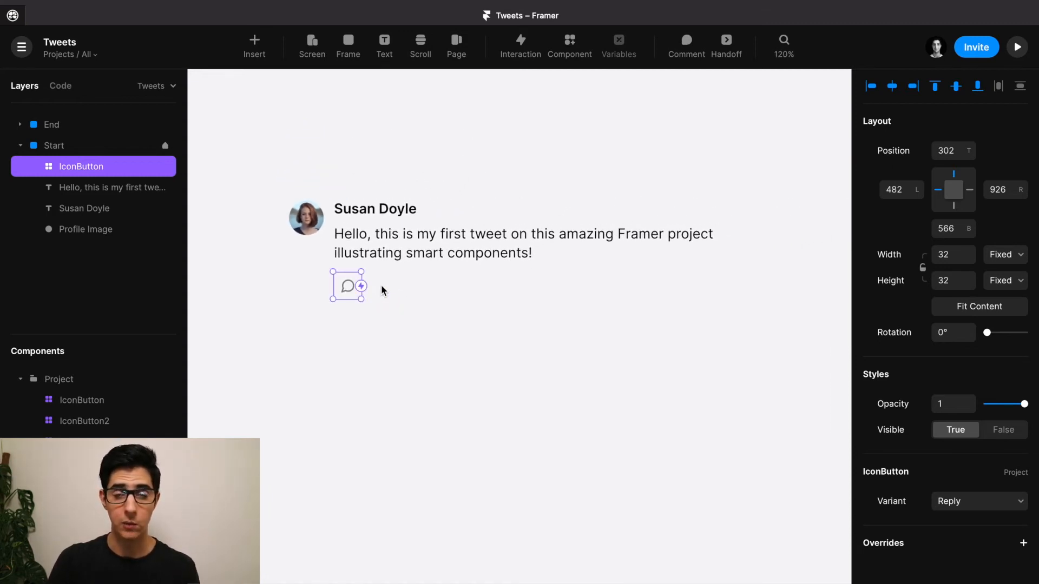
Alt-drag a copy to the right and set its variant to Retweet.
{"action": "key", "text": "alt"}
{"action": "left_click_drag", "start_coordinate": [346, 285], "coordinate": [484, 285]}
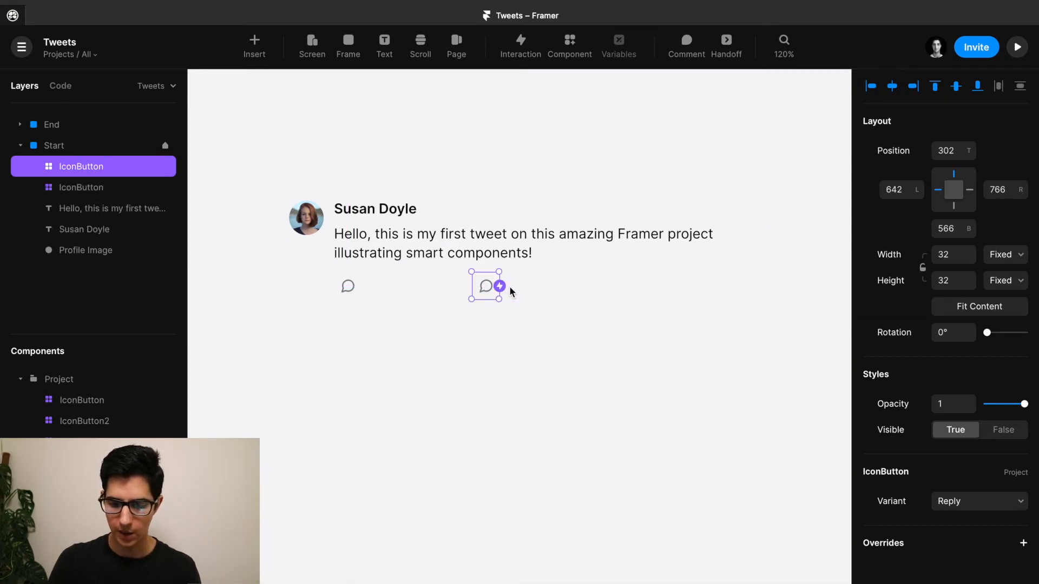
{"action": "left_click", "coordinate": [966, 502]}
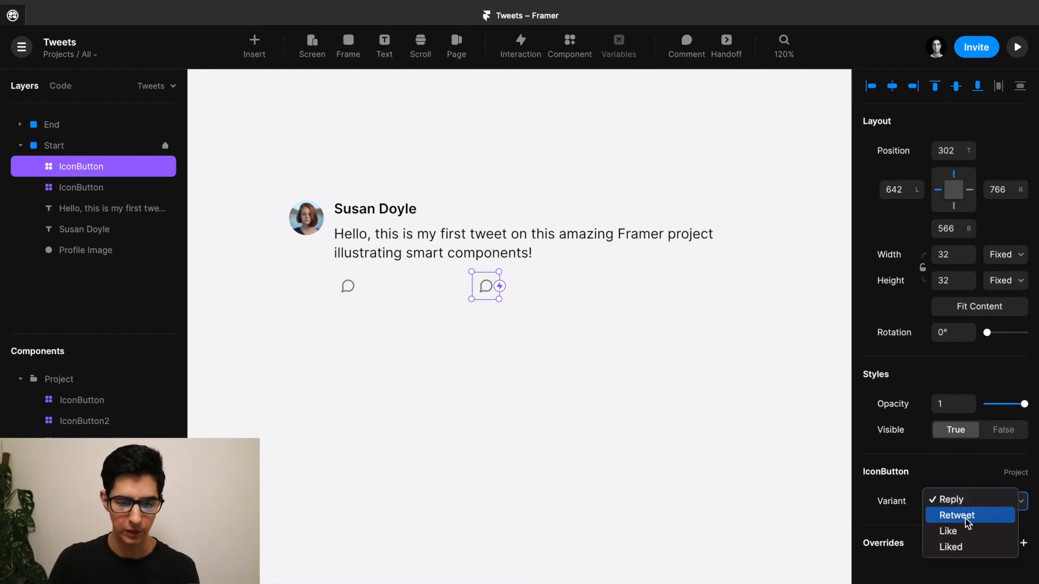
{"action": "left_click", "coordinate": [966, 518]}
Alt-drag a third copy further right, set it to Like, and select all three buttons.
{"action": "key", "text": "alt"}
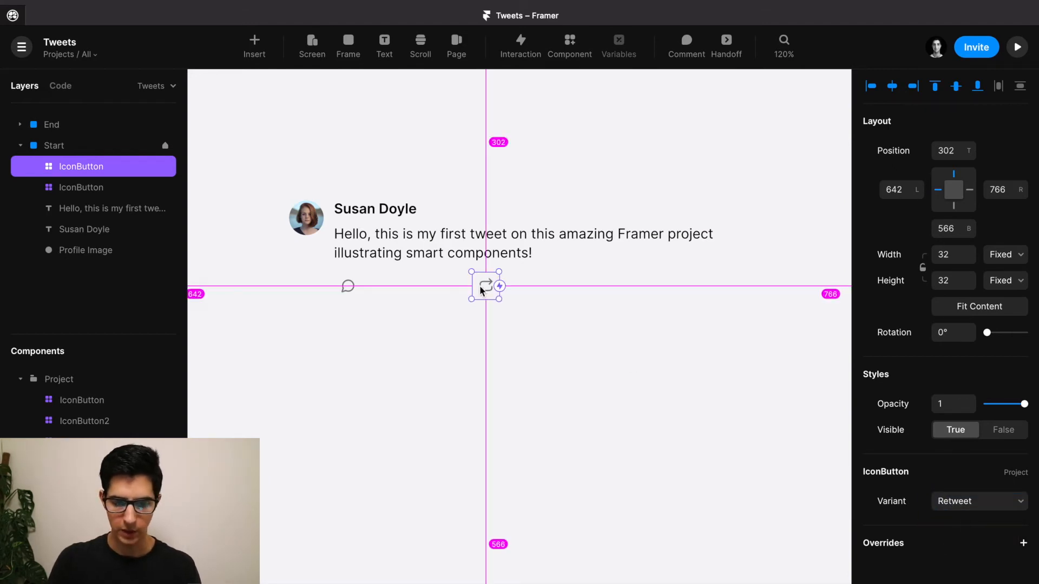
{"action": "left_click_drag", "start_coordinate": [495, 286], "coordinate": [748, 287]}
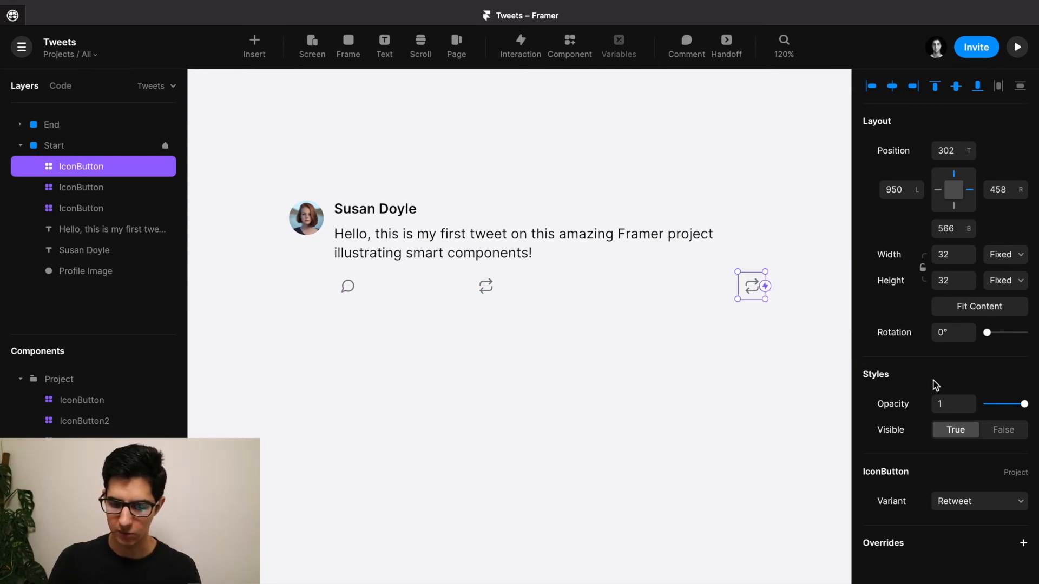
{"action": "left_click", "coordinate": [973, 502]}
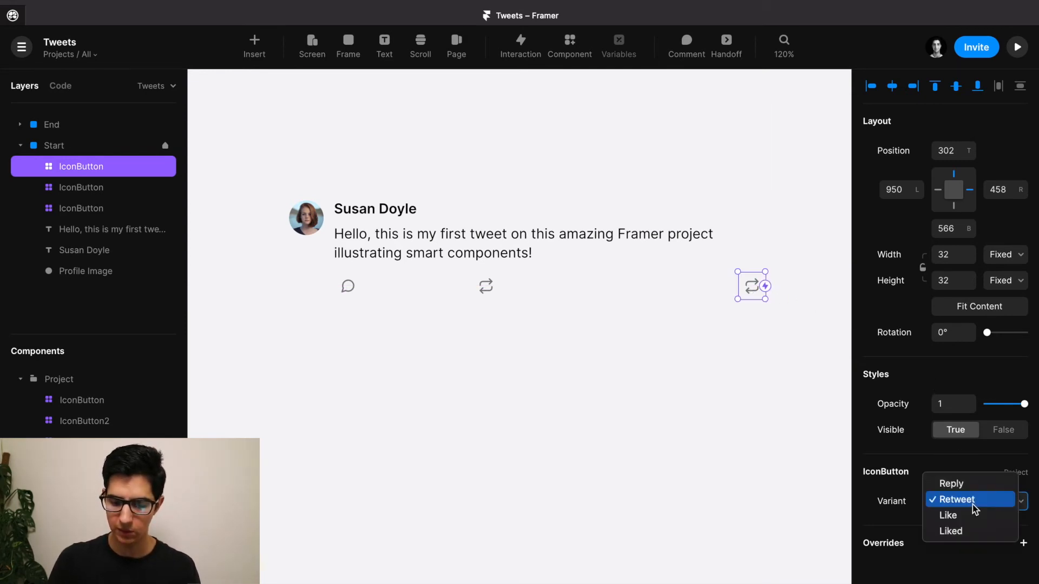
{"action": "left_click", "coordinate": [963, 517]}
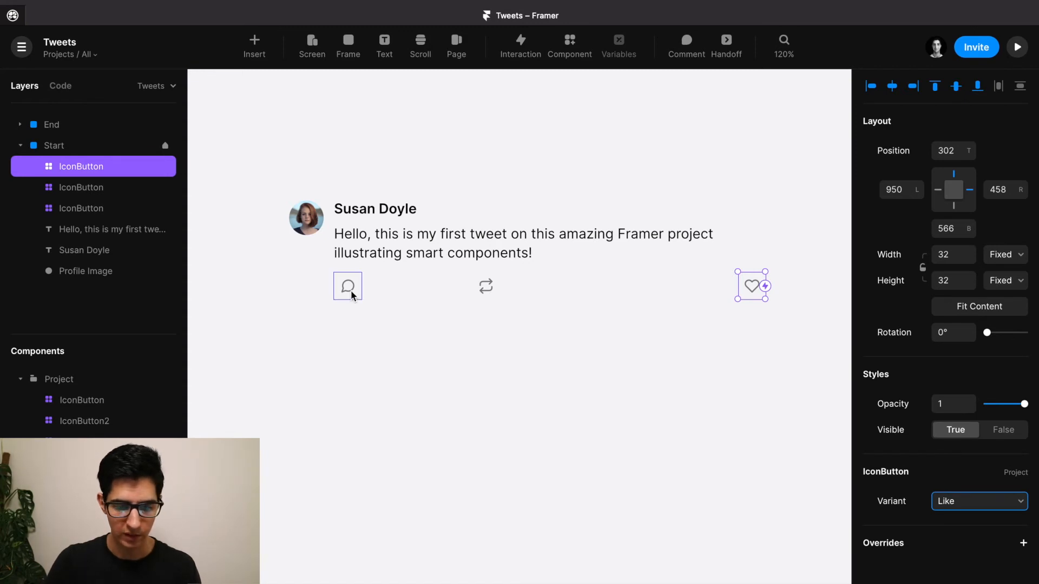
{"action": "left_click", "coordinate": [496, 292], "text": "shift"}
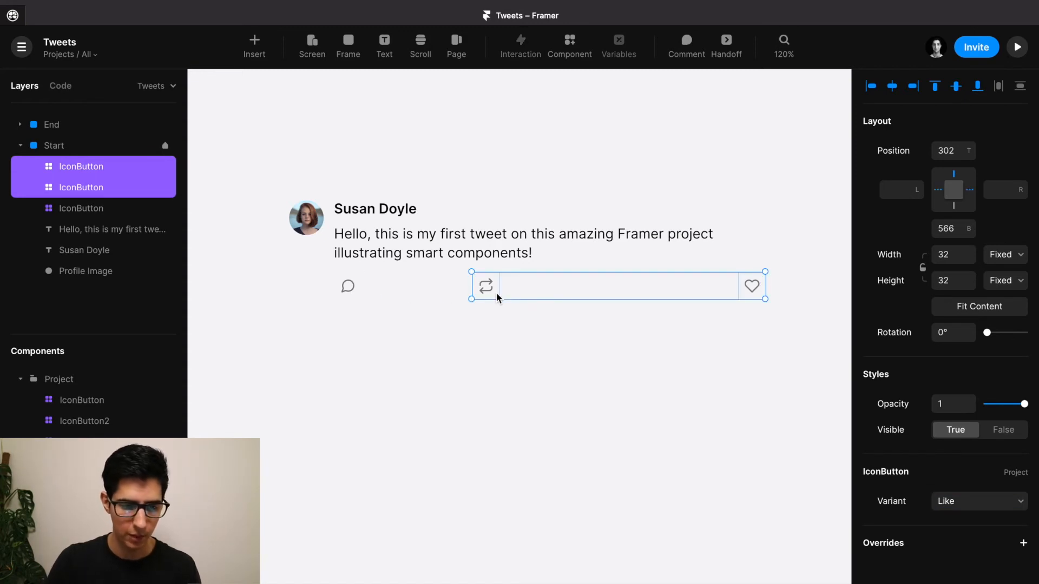
{"action": "left_click", "coordinate": [348, 285], "text": "shift"}
Wrap the three buttons in a horizontal Stack set to Space Between, and duplicate the retweet button.
{"action": "right_click", "coordinate": [346, 285]}
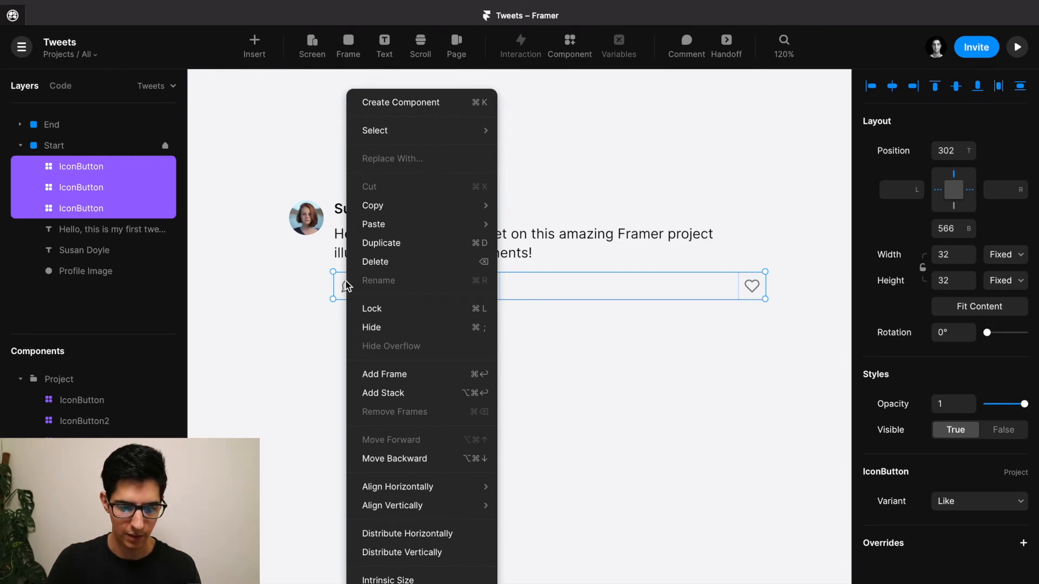
{"action": "left_click", "coordinate": [378, 395]}
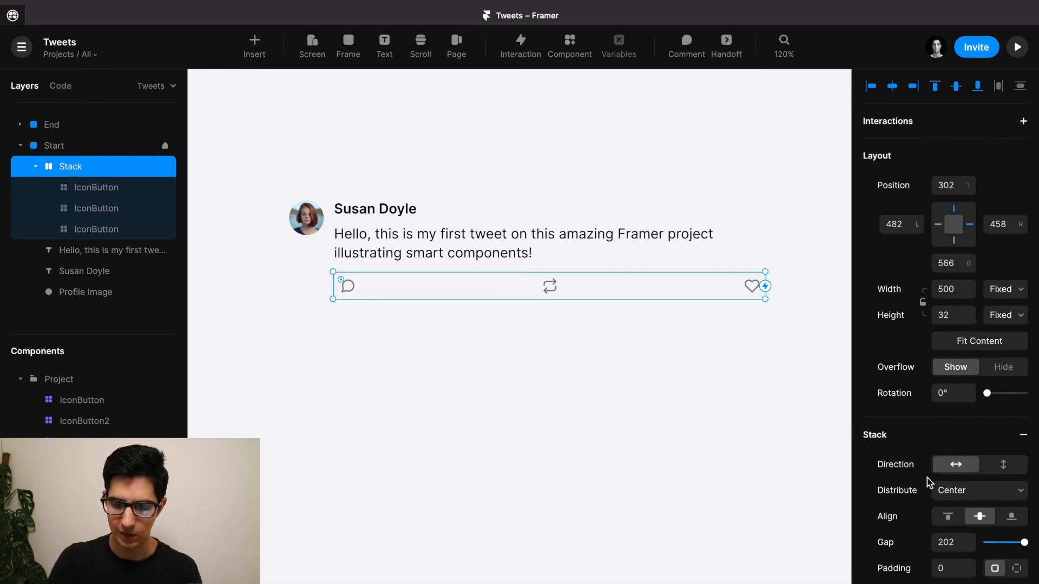
{"action": "scroll", "coordinate": [927, 479], "scroll_direction": "down", "scroll_amount": 3}
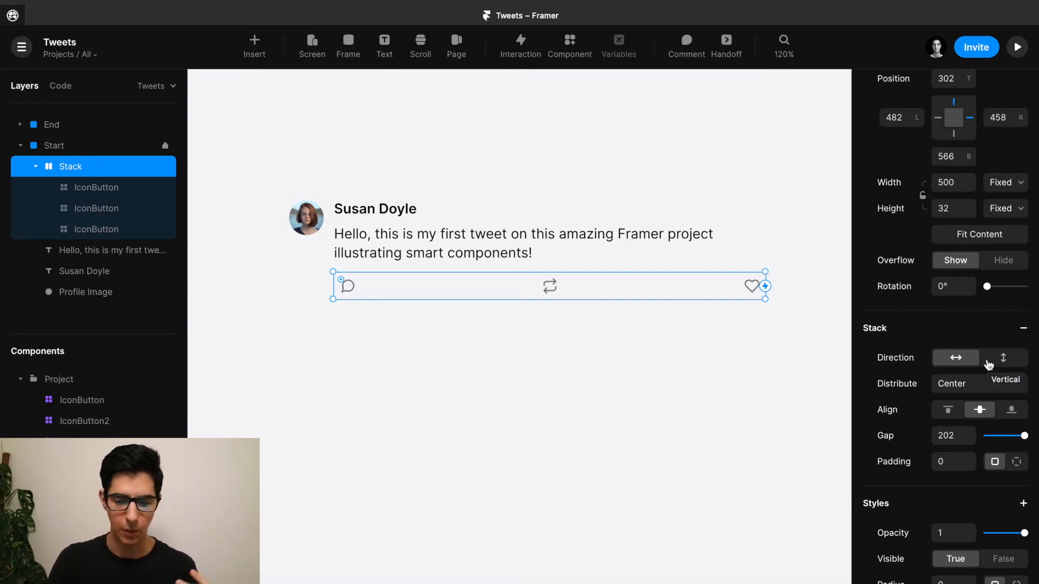
{"action": "left_click", "coordinate": [948, 389]}
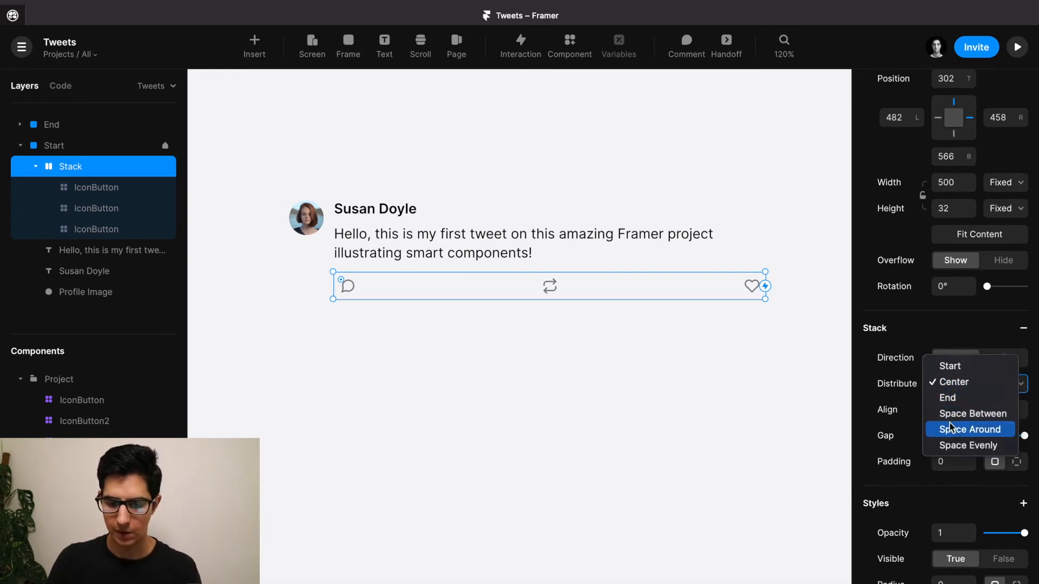
{"action": "left_click", "coordinate": [951, 415]}
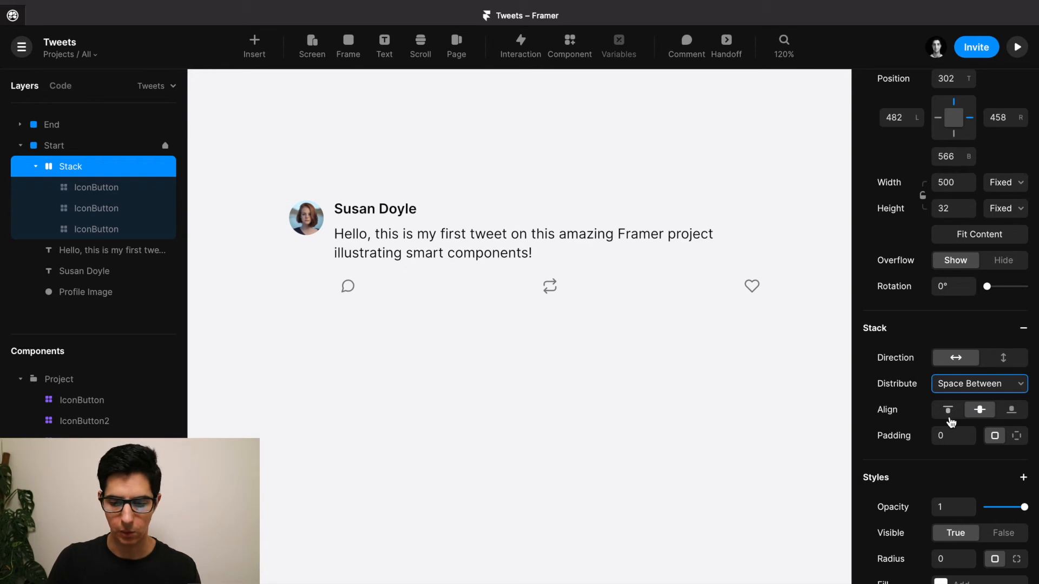
{"action": "left_click", "coordinate": [552, 290]}
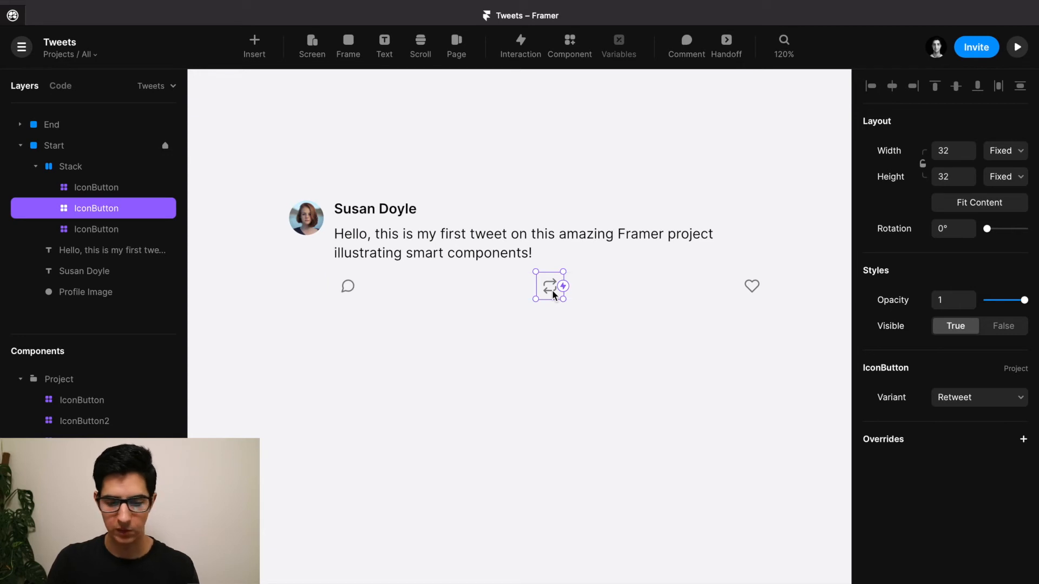
{"action": "key", "text": "ctrl+d"}
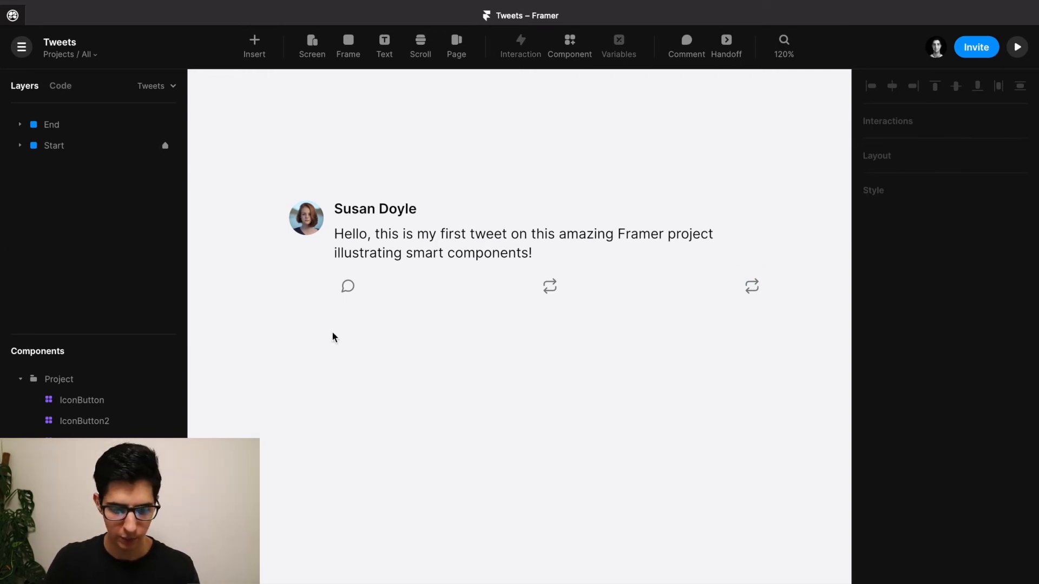
Draw a frame beneath the tweet and set its height to 1 as a divider line.
{"action": "key", "text": "f"}
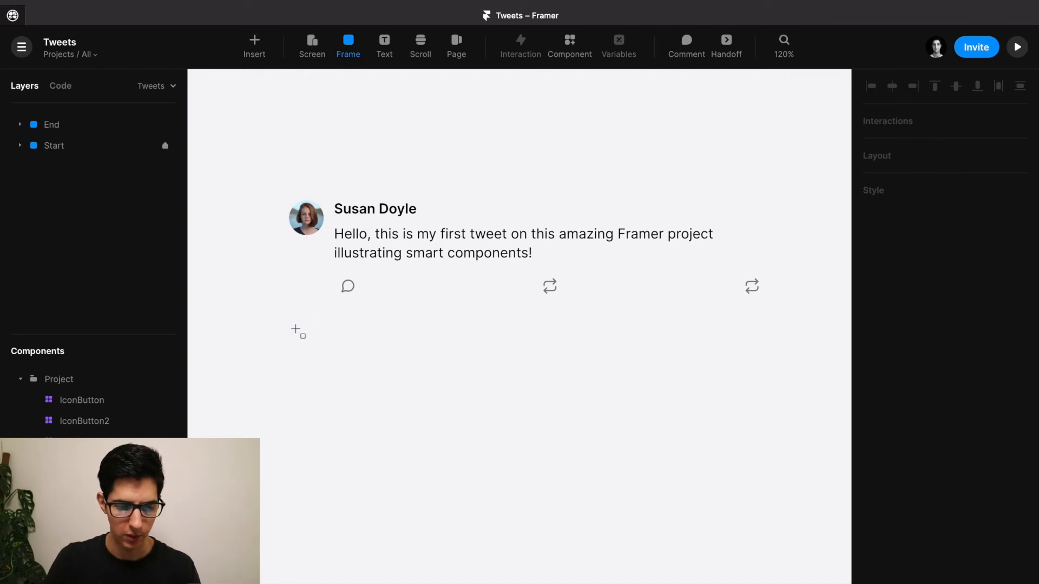
{"action": "left_click_drag", "start_coordinate": [290, 329], "coordinate": [808, 329]}
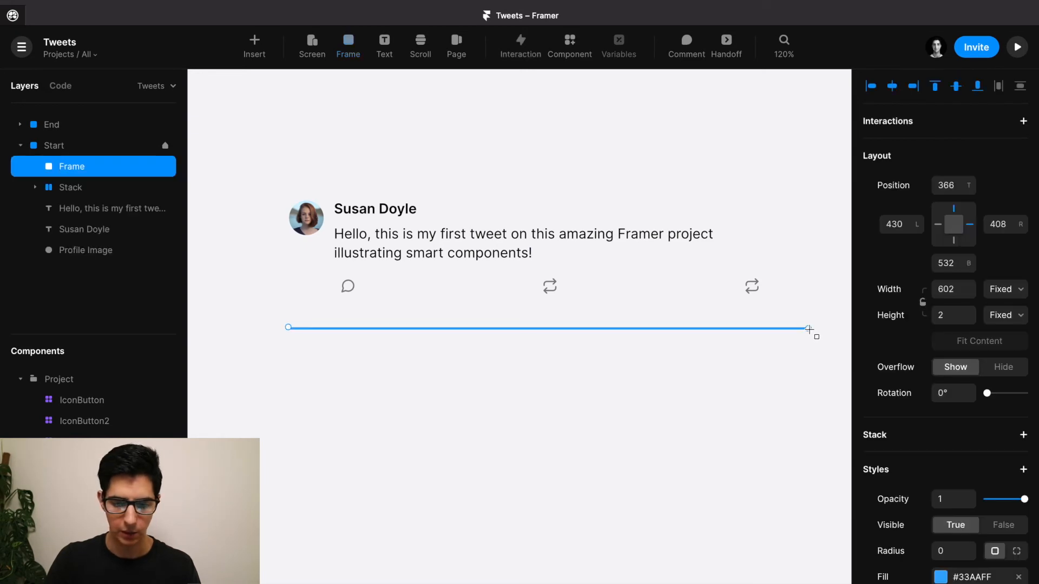
{"action": "left_click", "coordinate": [951, 317]}
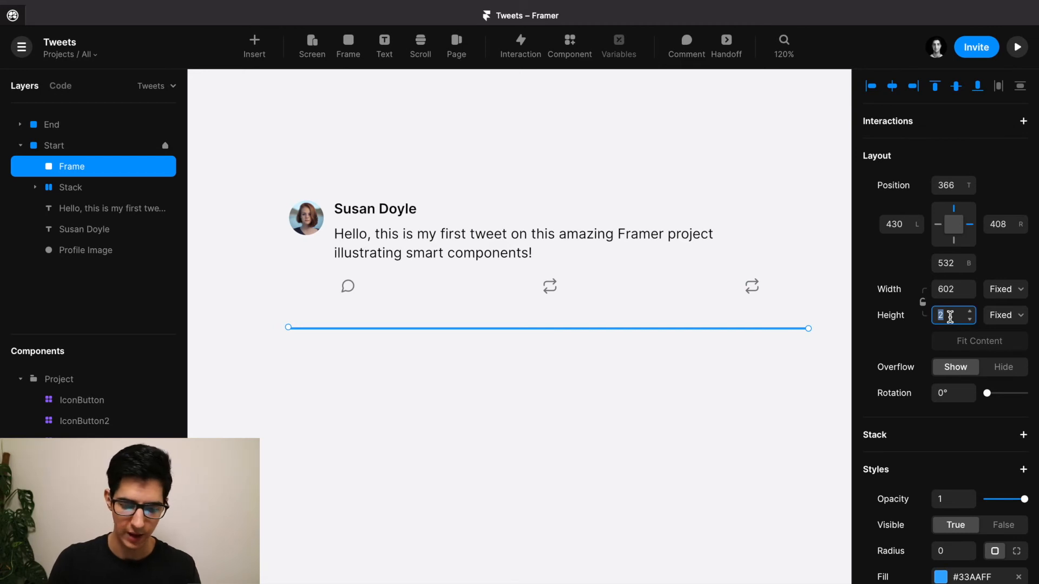
{"action": "type", "text": "1"}
{"action": "key", "text": "Return"}
{"action": "left_click", "coordinate": [318, 310]}
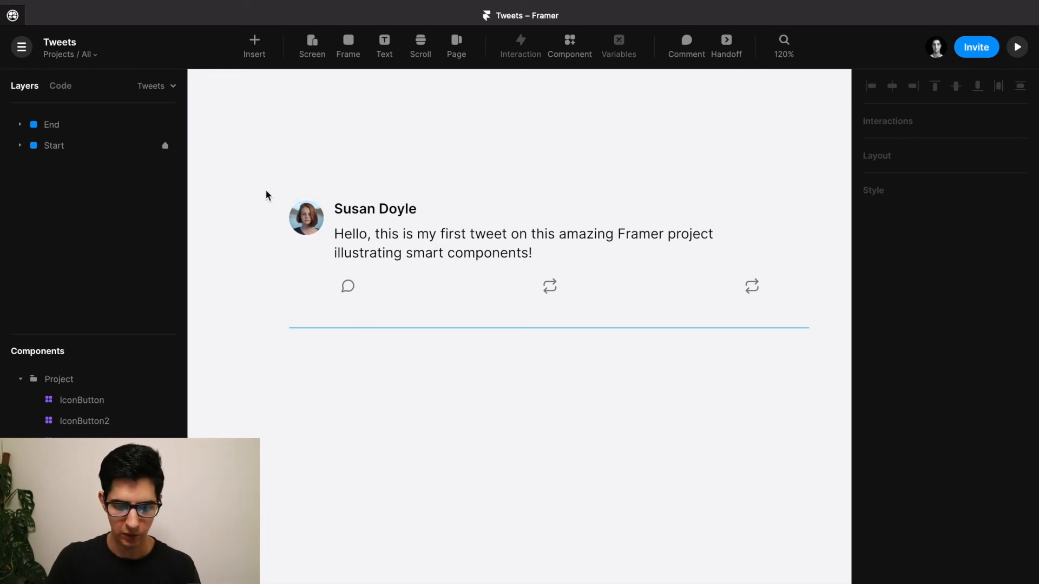
{"action": "left_click_drag", "start_coordinate": [254, 183], "coordinate": [786, 308]}
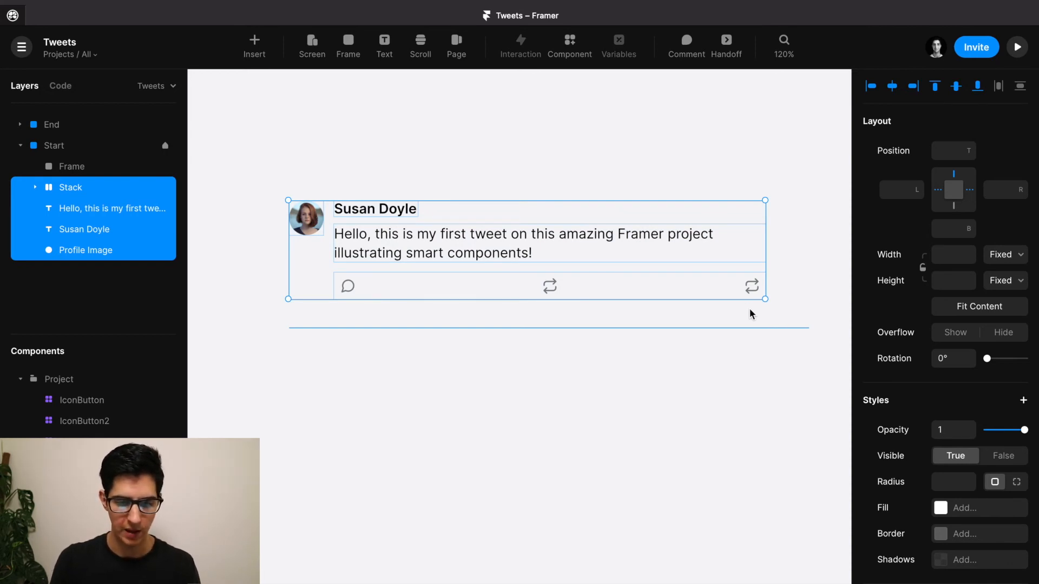
Wrap the selected tweet layers in a new frame named TweetContent.
{"action": "key", "text": "ctrl+alt+Return"}
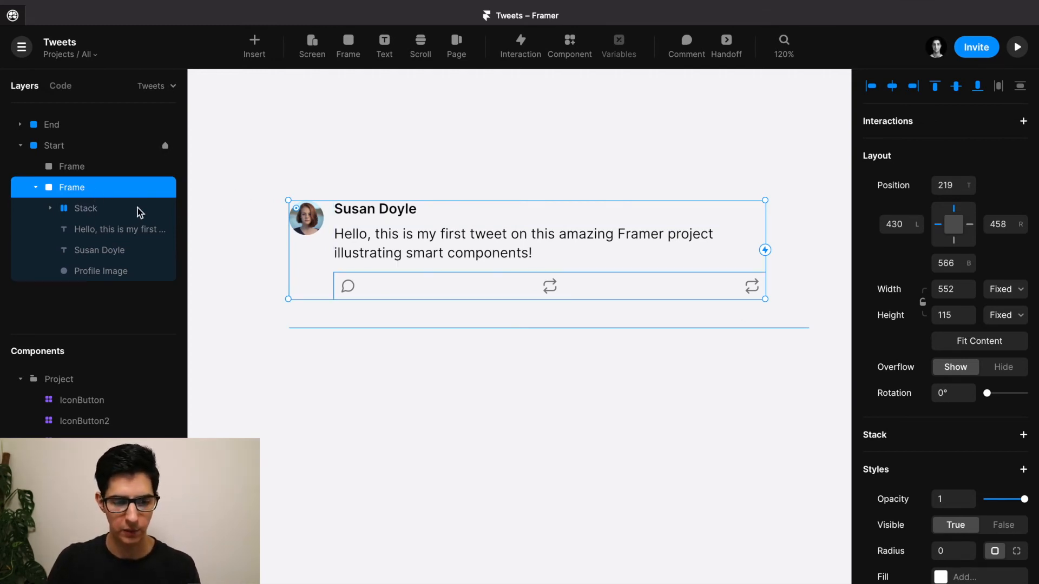
{"action": "double_click", "coordinate": [103, 190]}
{"action": "type", "text": "TweetContent"}
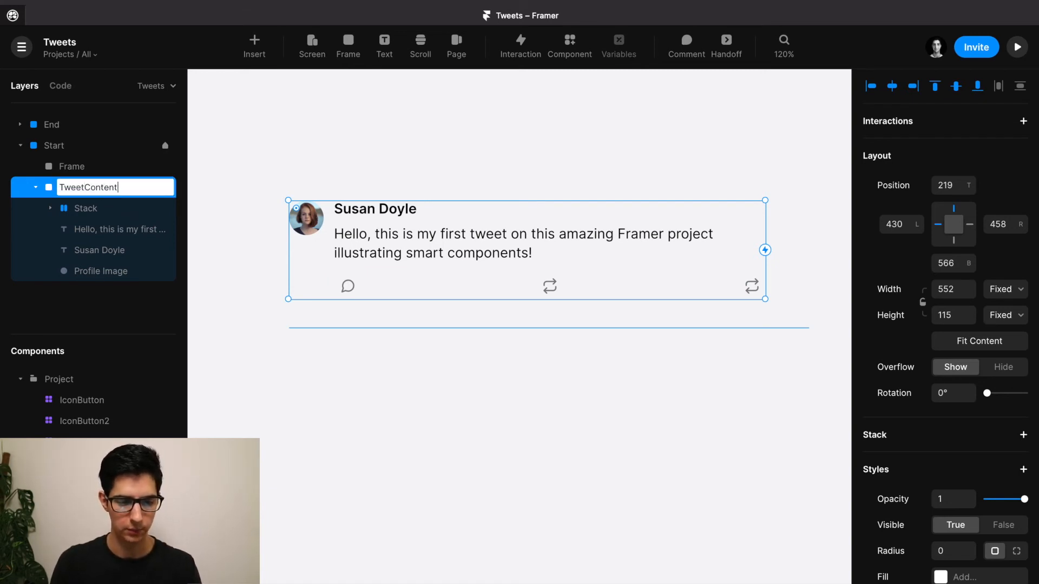
{"action": "key", "text": "Return"}
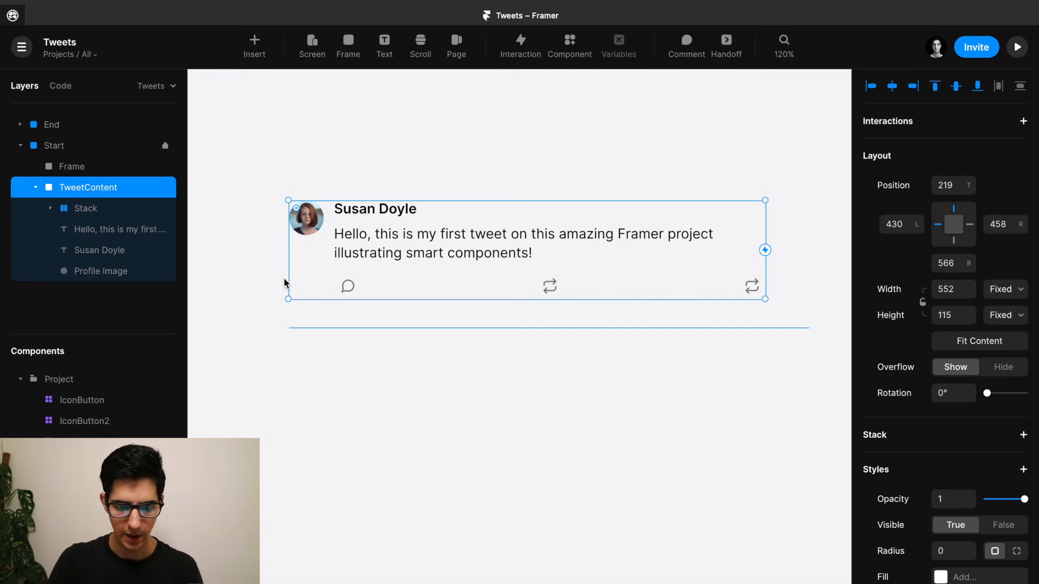
Move the divider line up to top 346, just under the tweet.
{"action": "left_click", "coordinate": [324, 328]}
{"action": "left_click_drag", "start_coordinate": [323, 321], "coordinate": [323, 316]}
{"action": "key", "text": "Up"}
{"action": "key", "text": "Up"}
{"action": "key", "text": "Up"}
{"action": "key", "text": "Up"}
{"action": "key", "text": "Up"}
{"action": "key", "text": "Up"}
{"action": "key", "text": "Up"}
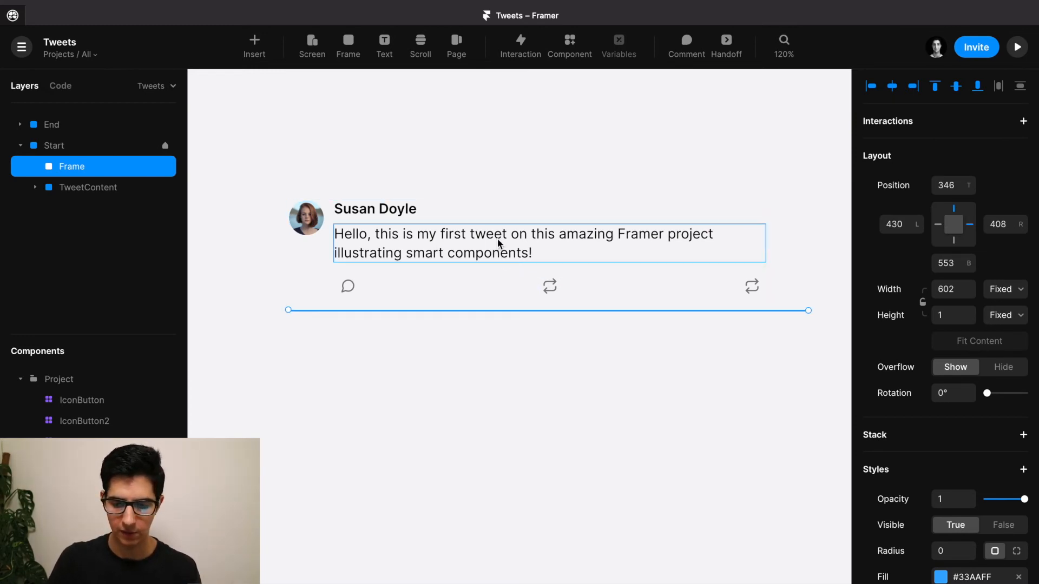
Switch the last action button's variant to the Like heart.
{"action": "left_click", "coordinate": [750, 289]}
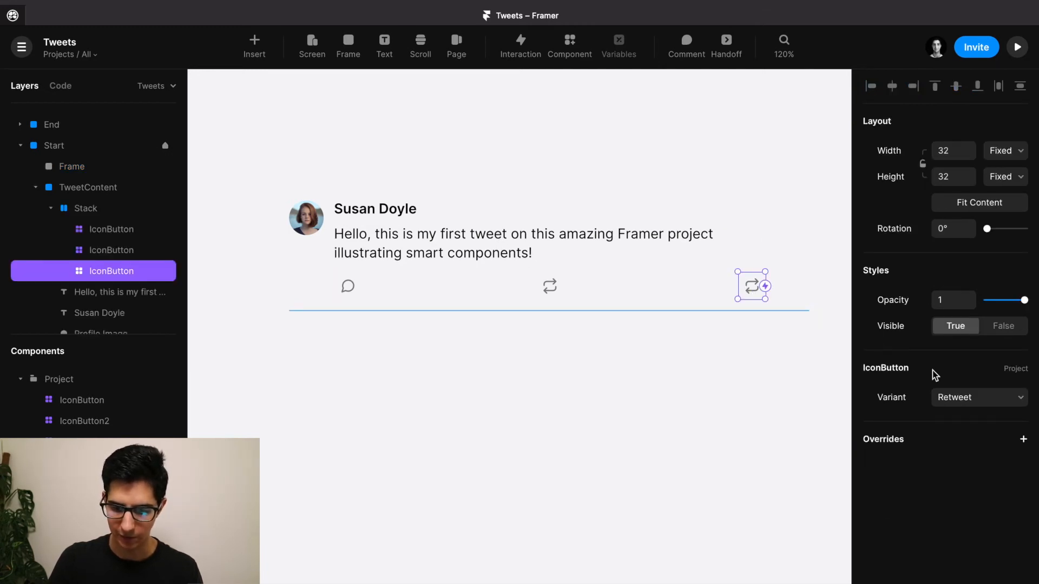
{"action": "left_click", "coordinate": [950, 392]}
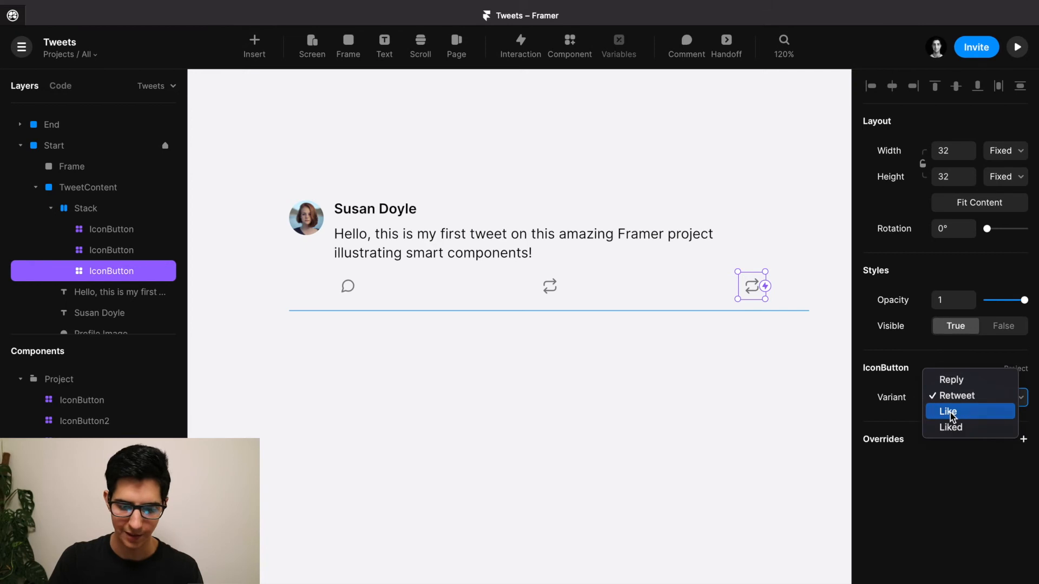
{"action": "left_click", "coordinate": [951, 412]}
Shrink the divider line to 552 wide.
{"action": "left_click", "coordinate": [592, 311]}
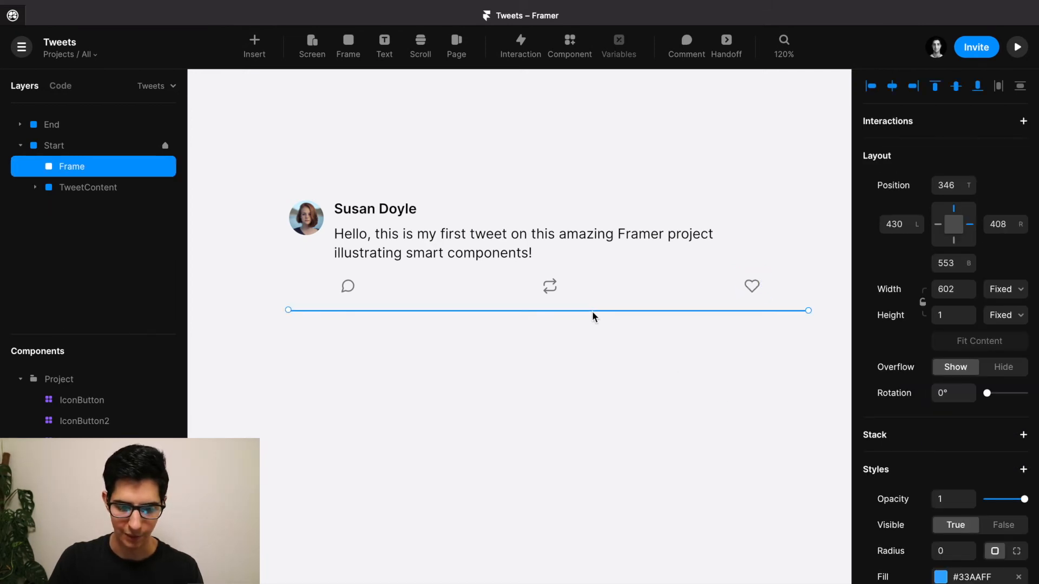
{"action": "scroll", "coordinate": [592, 310], "scroll_direction": "right", "scroll_amount": 2}
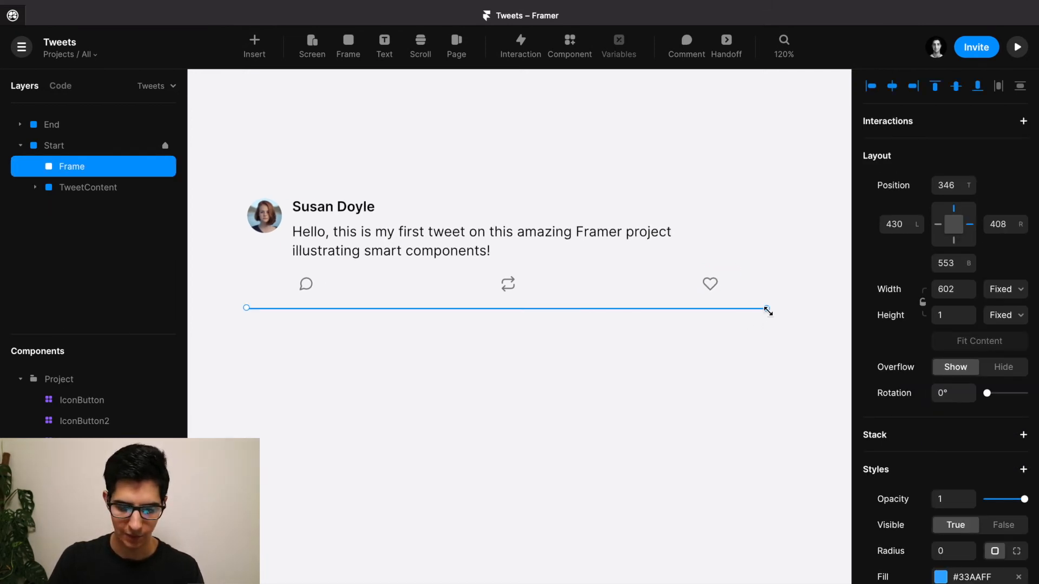
{"action": "left_click_drag", "start_coordinate": [768, 310], "coordinate": [724, 313]}
{"action": "scroll", "coordinate": [724, 312], "scroll_direction": "left", "scroll_amount": 1}
{"action": "scroll", "coordinate": [724, 312], "scroll_direction": "up", "scroll_amount": 1}
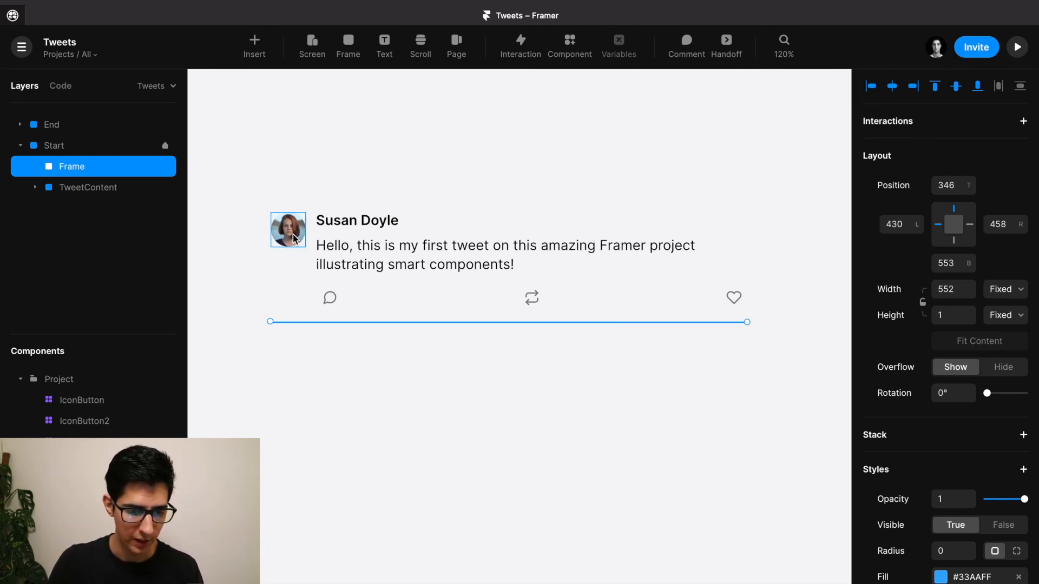
Wrap TweetContent and the divider line together in a new frame.
{"action": "left_click", "coordinate": [291, 290]}
{"action": "left_click", "coordinate": [304, 322], "text": "shift"}
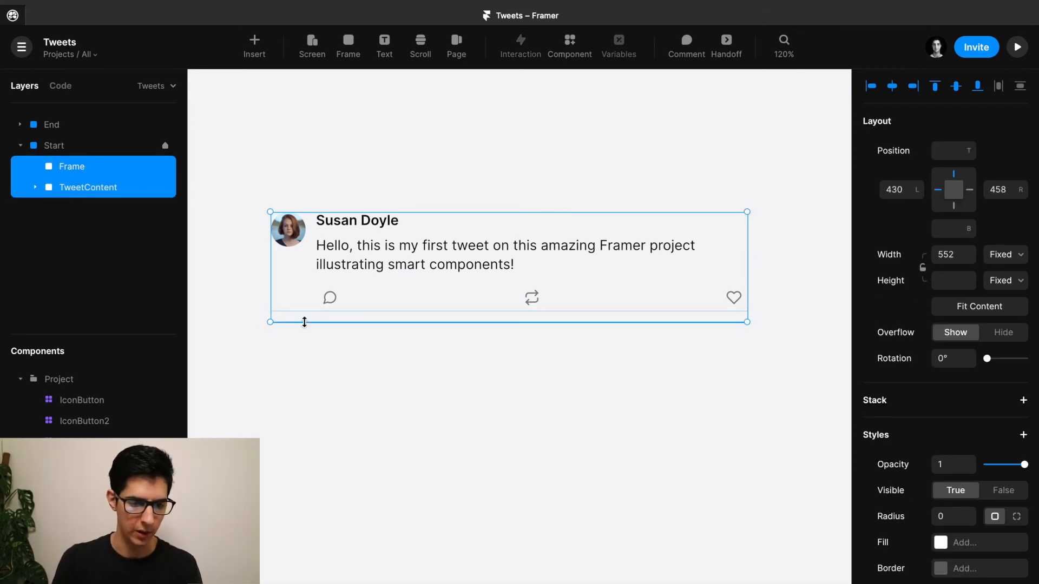
{"action": "key", "text": "ctrl+alt+Return"}
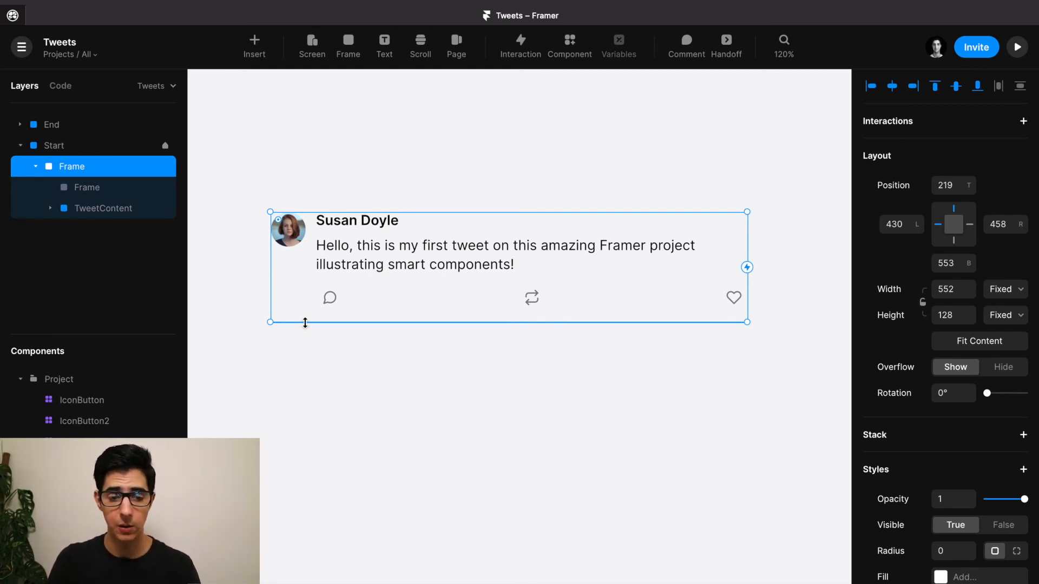
Extend the outer tweet frame's left edge outward.
{"action": "scroll", "coordinate": [245, 270], "scroll_direction": "up", "scroll_amount": 5}
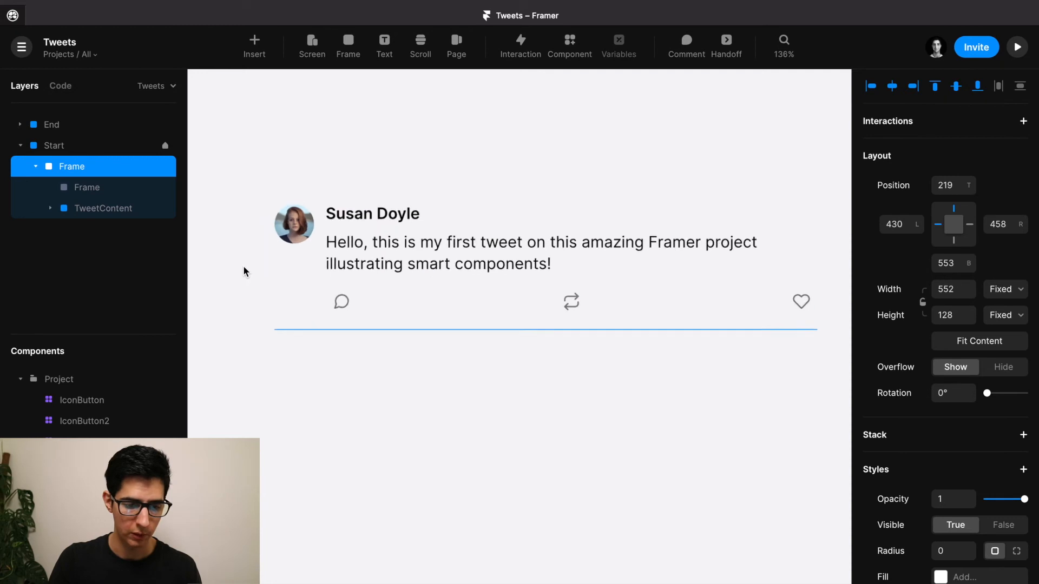
{"action": "left_click", "coordinate": [256, 350]}
{"action": "left_click_drag", "start_coordinate": [264, 366], "coordinate": [471, 389]}
{"action": "left_click", "coordinate": [529, 238]}
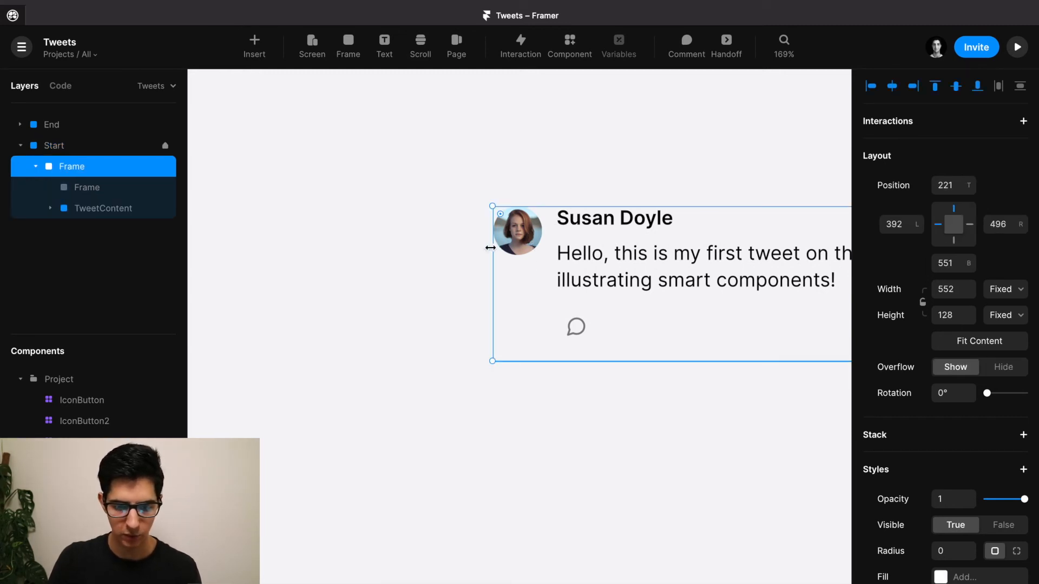
{"action": "left_click_drag", "start_coordinate": [491, 248], "coordinate": [474, 250]}
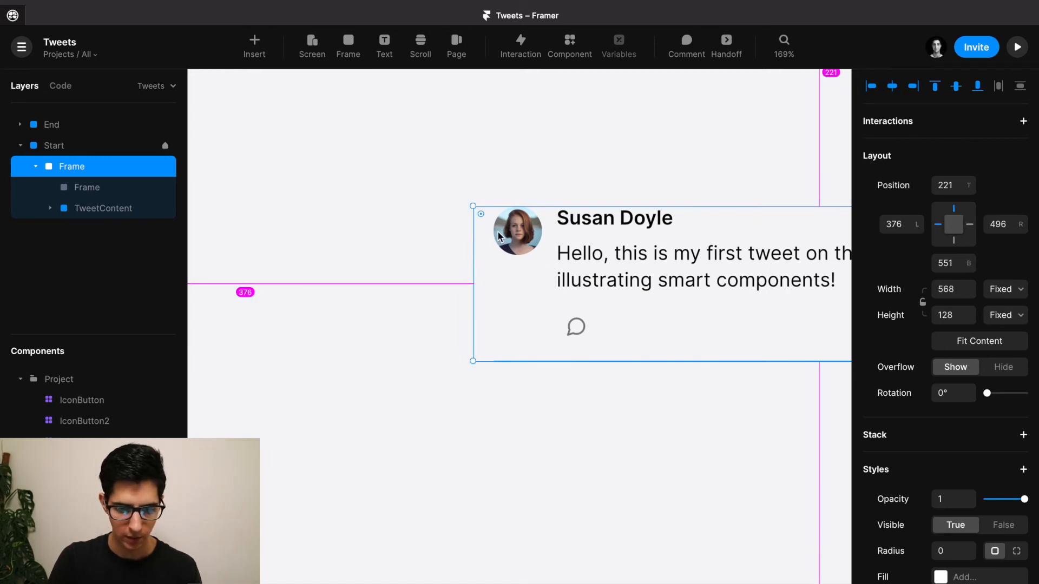
{"action": "scroll", "coordinate": [498, 232], "scroll_direction": "up", "scroll_amount": 5}
Widen the outer tweet frame rightward to a width of 584.
{"action": "left_click", "coordinate": [517, 232]}
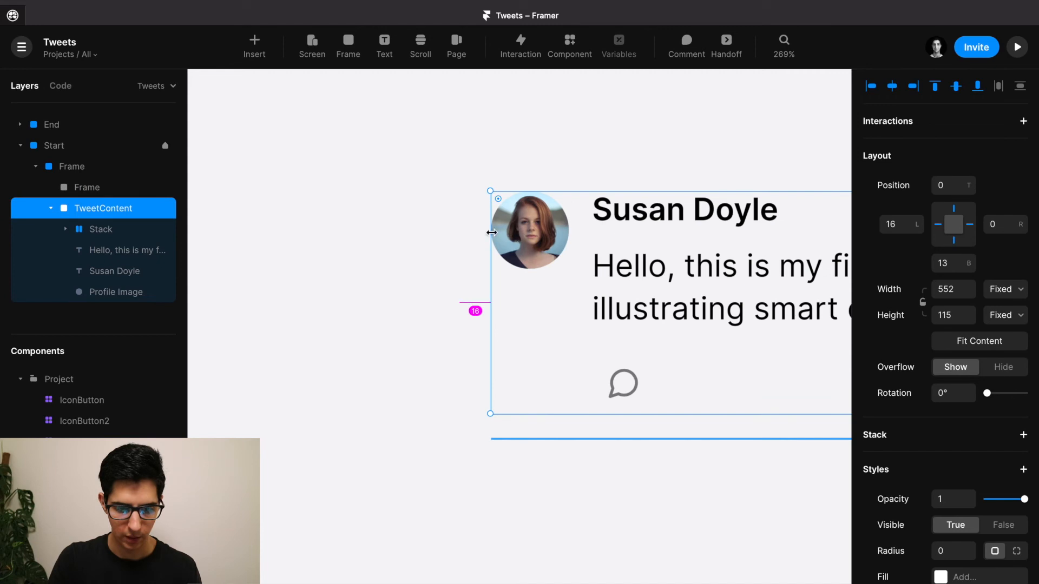
{"action": "scroll", "coordinate": [476, 234], "scroll_direction": "right", "scroll_amount": 2}
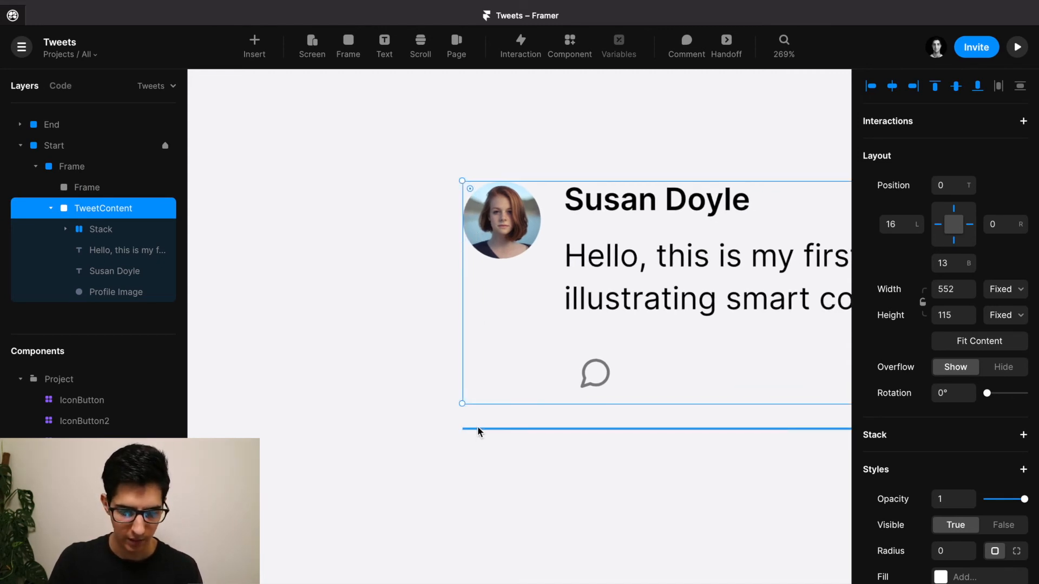
{"action": "scroll", "coordinate": [477, 431], "scroll_direction": "right", "scroll_amount": 5}
{"action": "scroll", "coordinate": [477, 427], "scroll_direction": "down", "scroll_amount": 3}
{"action": "scroll", "coordinate": [477, 427], "scroll_direction": "right", "scroll_amount": 6}
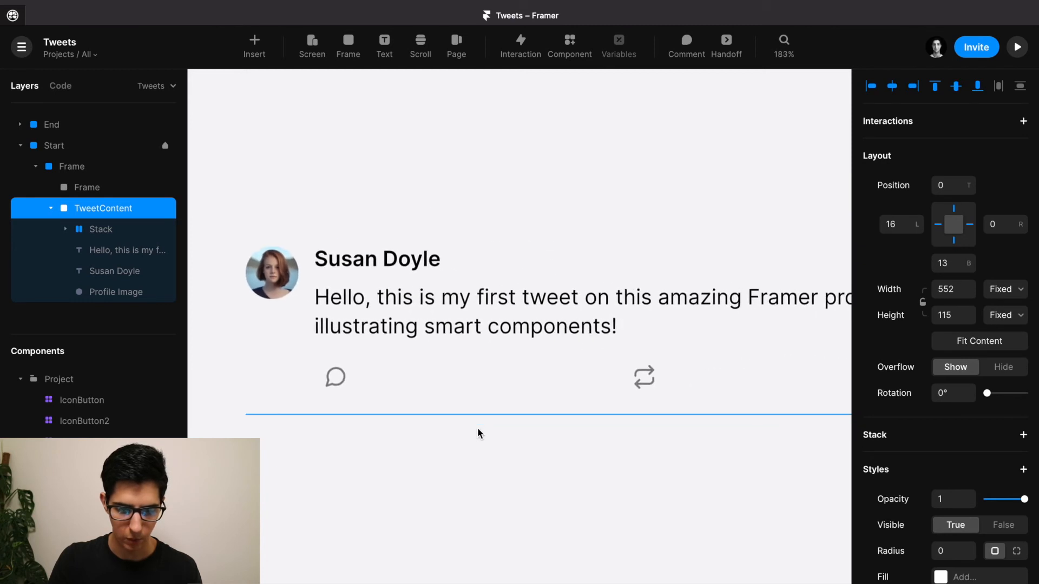
{"action": "left_click", "coordinate": [596, 404]}
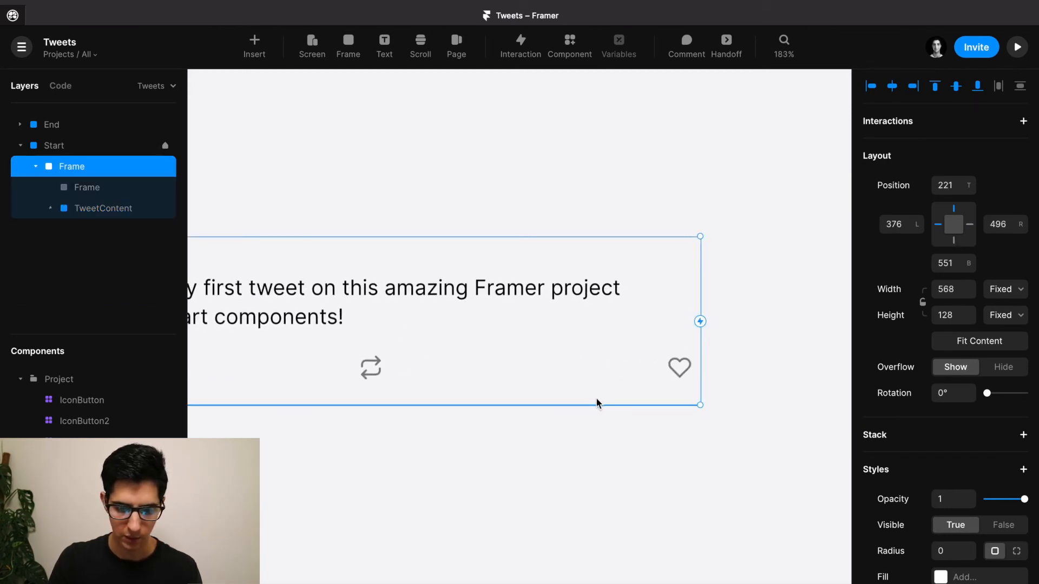
{"action": "scroll", "coordinate": [719, 331], "scroll_direction": "right", "scroll_amount": 2}
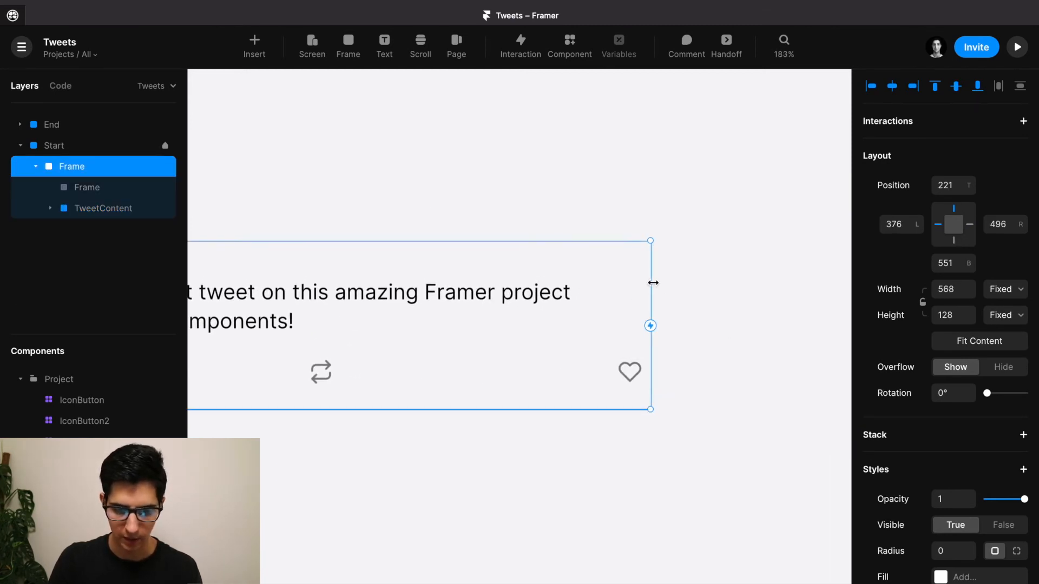
{"action": "left_click_drag", "start_coordinate": [656, 283], "coordinate": [674, 283]}
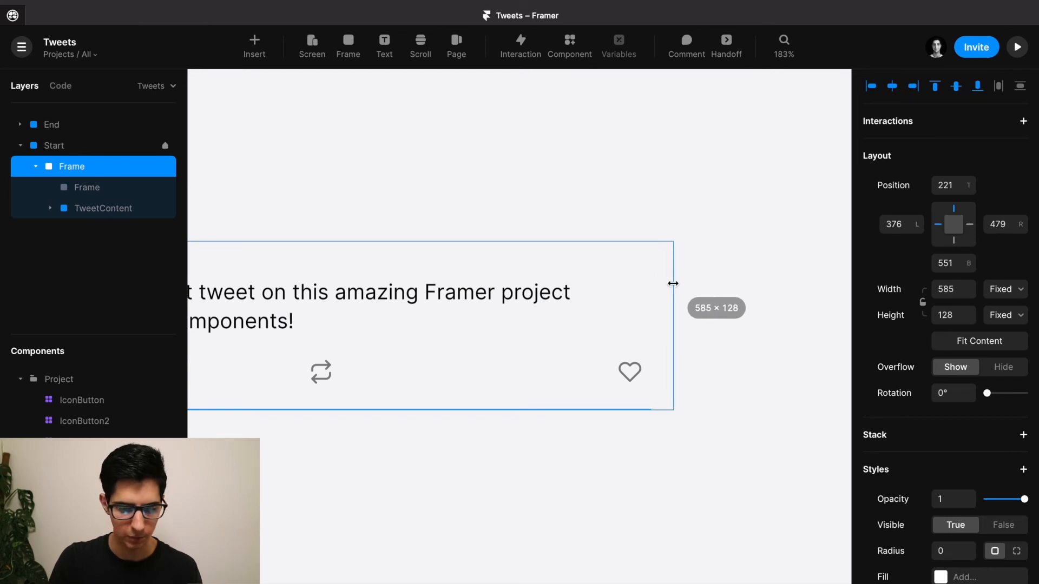
Check TweetContent's 16 px left and right insets, then select the divider line layer.
{"action": "left_click", "coordinate": [587, 281]}
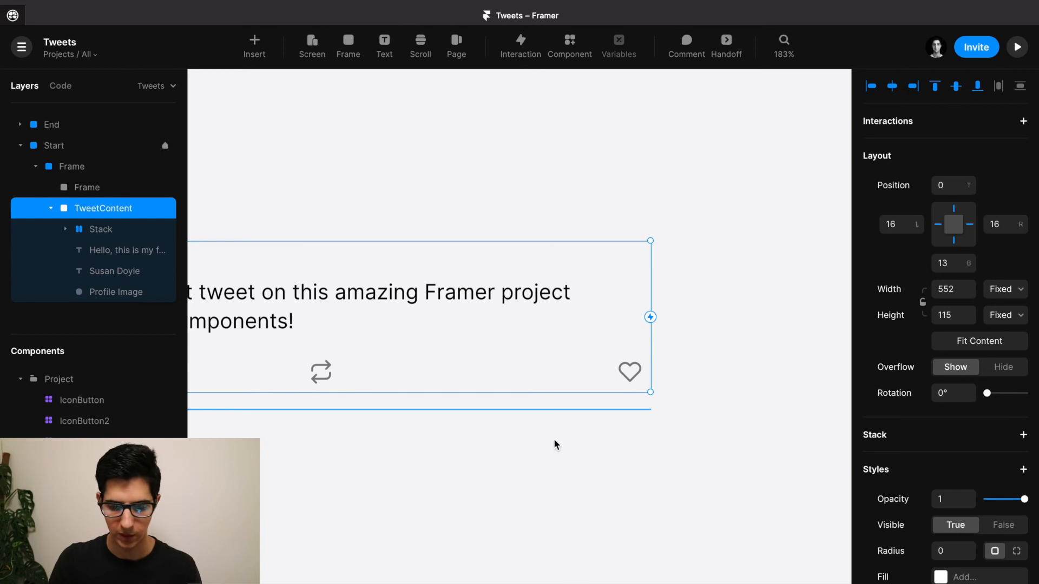
{"action": "left_click", "coordinate": [551, 412]}
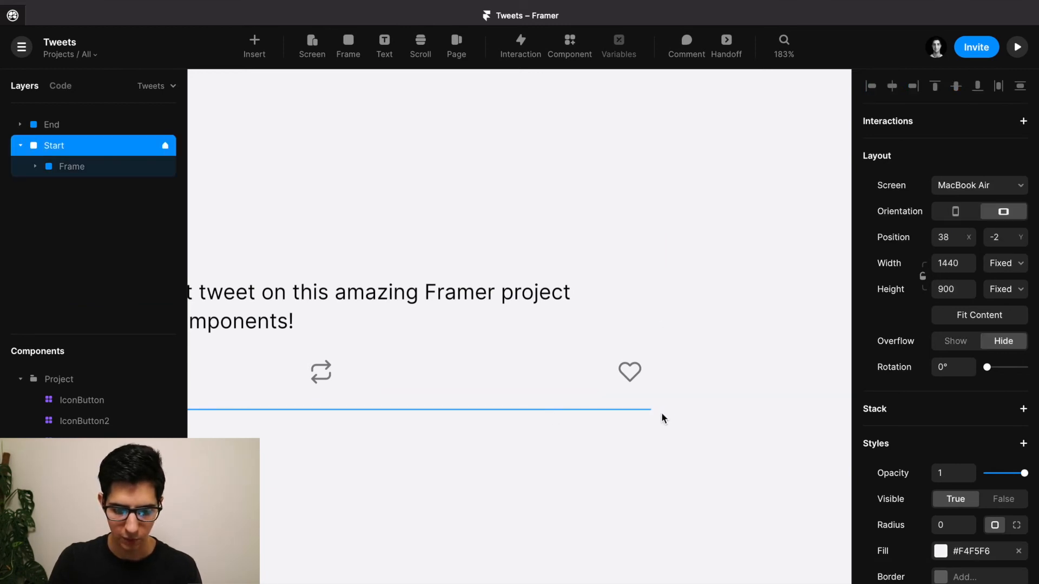
{"action": "scroll", "coordinate": [663, 409], "scroll_direction": "up", "scroll_amount": 5}
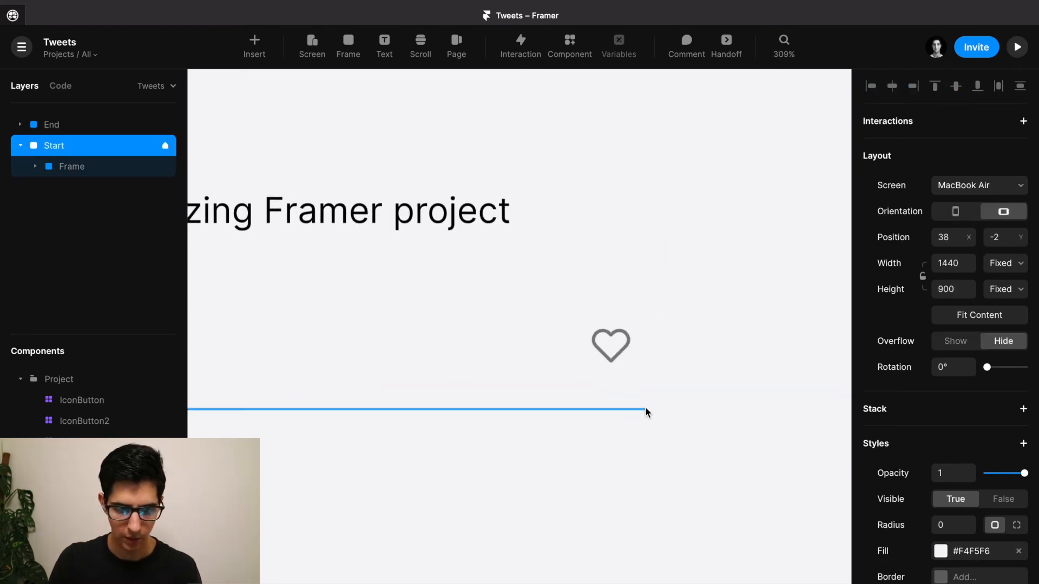
{"action": "left_click", "coordinate": [638, 406]}
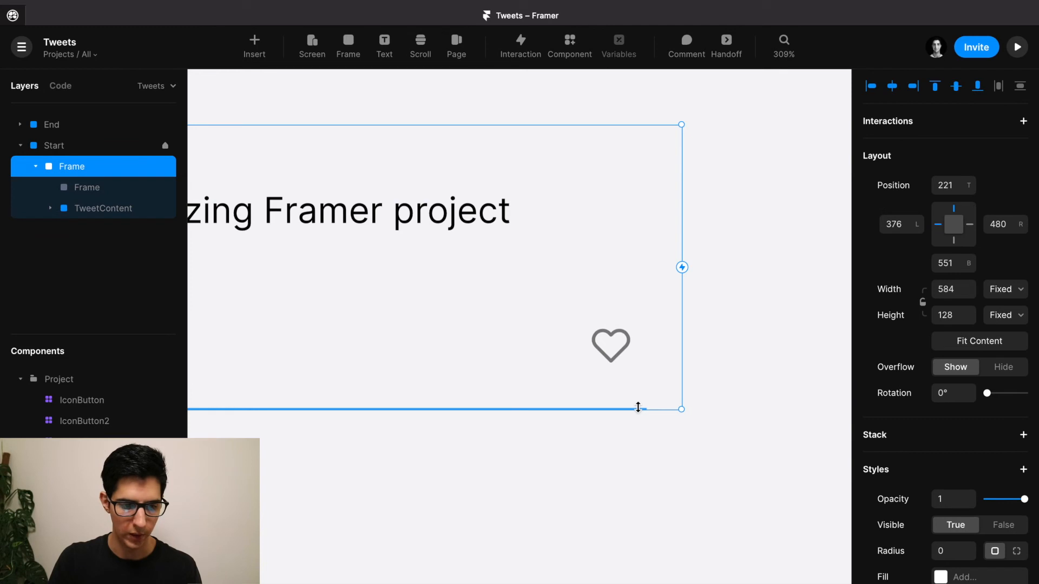
{"action": "left_click", "coordinate": [113, 192]}
Rename the thin line layer to Divider.
{"action": "double_click", "coordinate": [112, 191]}
{"action": "type", "text": "Divider"}
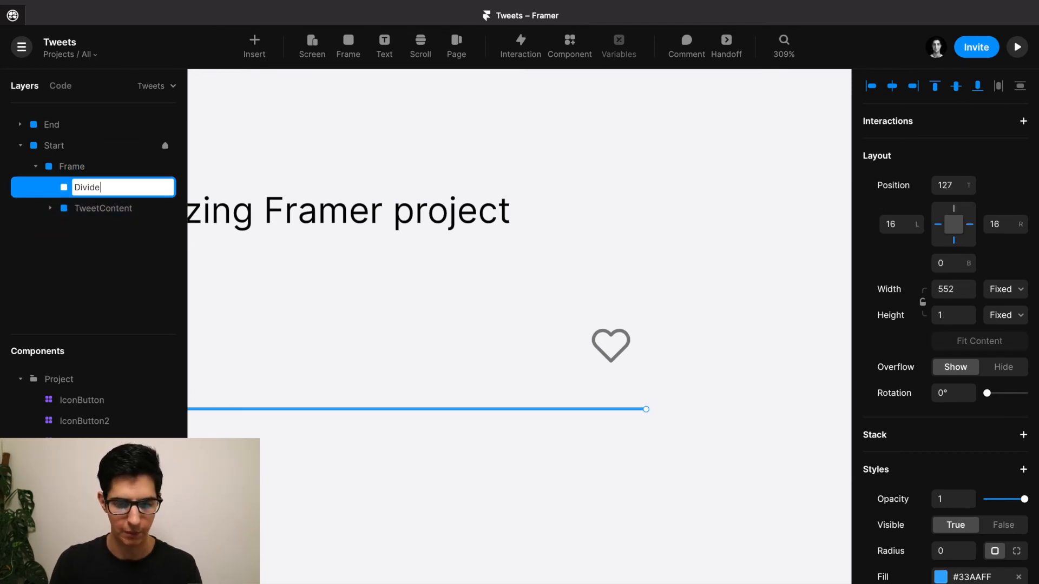
{"action": "key", "text": "Return"}
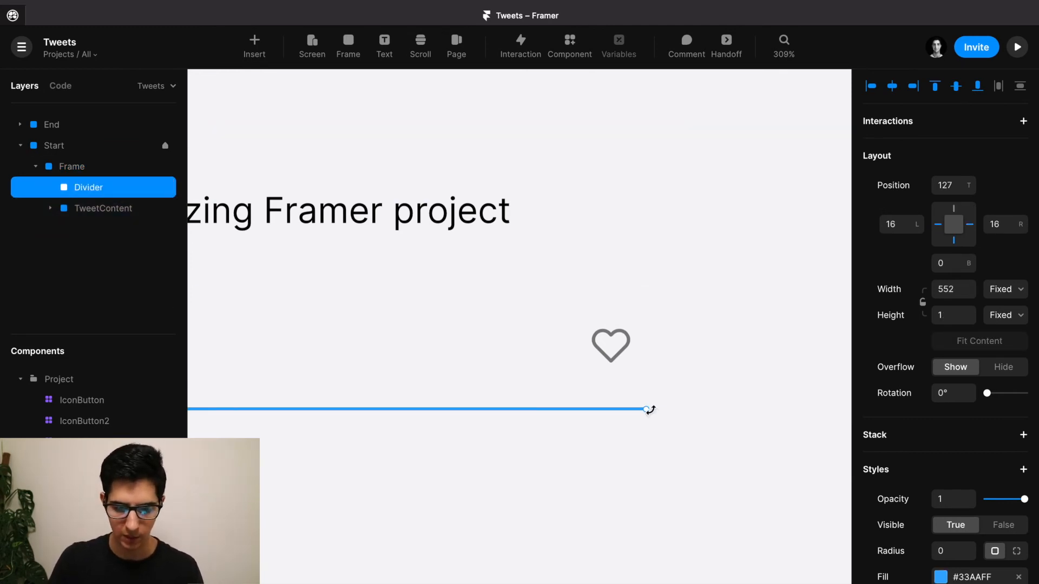
Stretch the Divider to both edges of the tweet frame, L and R 0.
{"action": "left_click_drag", "start_coordinate": [648, 409], "coordinate": [682, 410]}
{"action": "scroll", "coordinate": [682, 410], "scroll_direction": "down", "scroll_amount": 5}
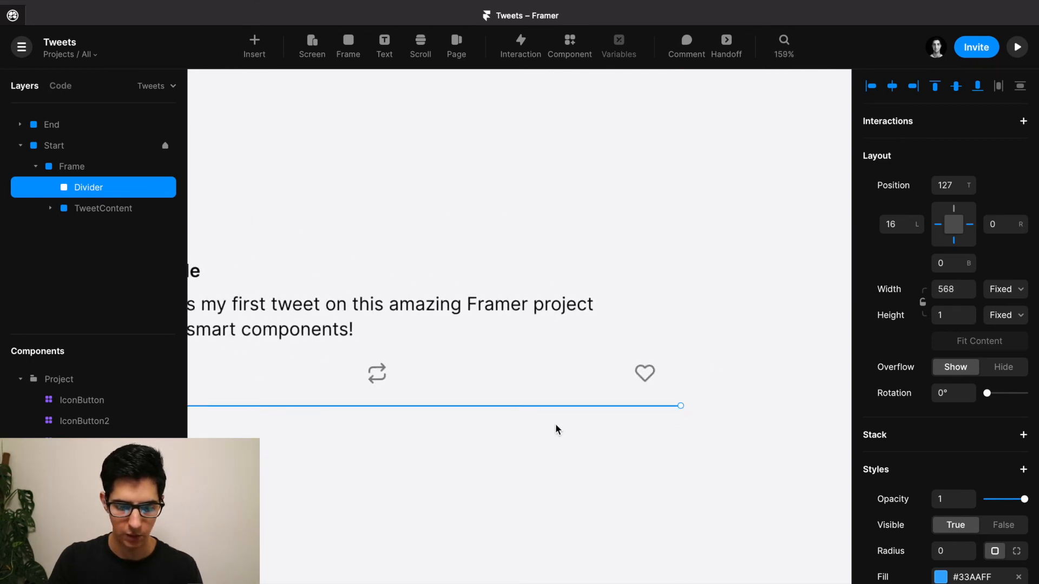
{"action": "left_click_drag", "start_coordinate": [422, 429], "coordinate": [779, 422]}
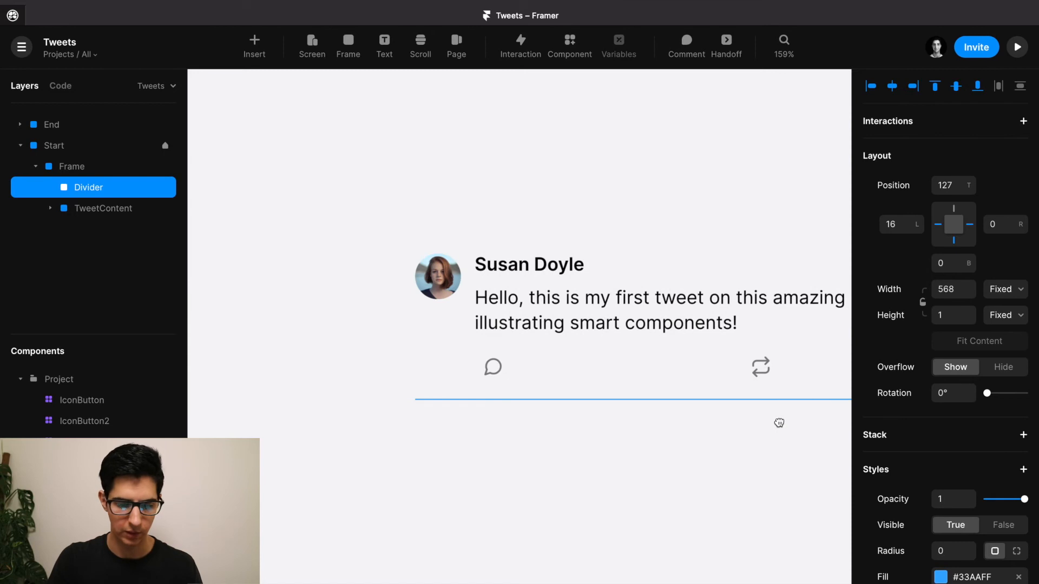
{"action": "scroll", "coordinate": [457, 395], "scroll_direction": "up", "scroll_amount": 3}
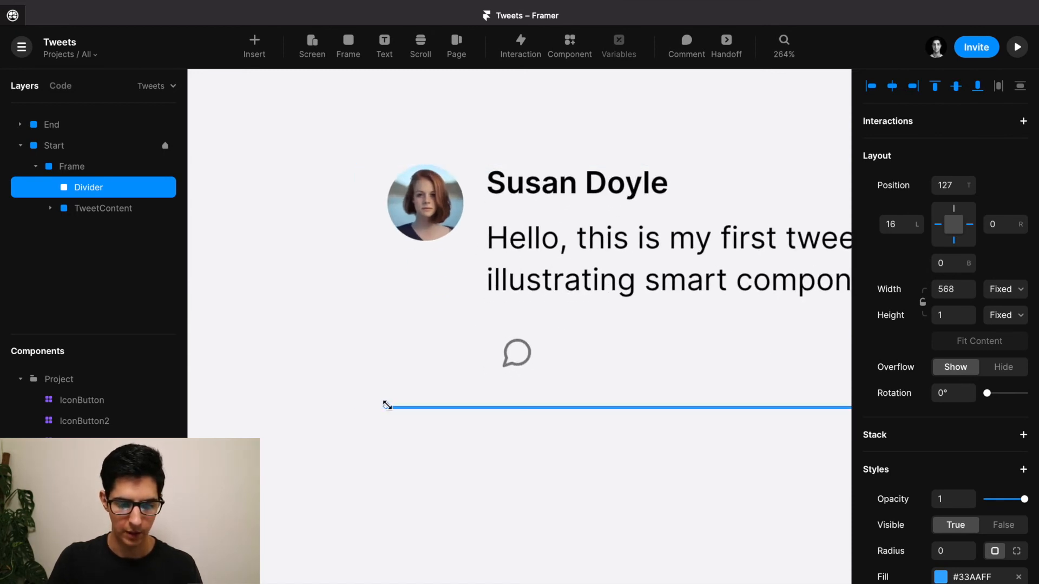
{"action": "left_click_drag", "start_coordinate": [385, 405], "coordinate": [355, 406]}
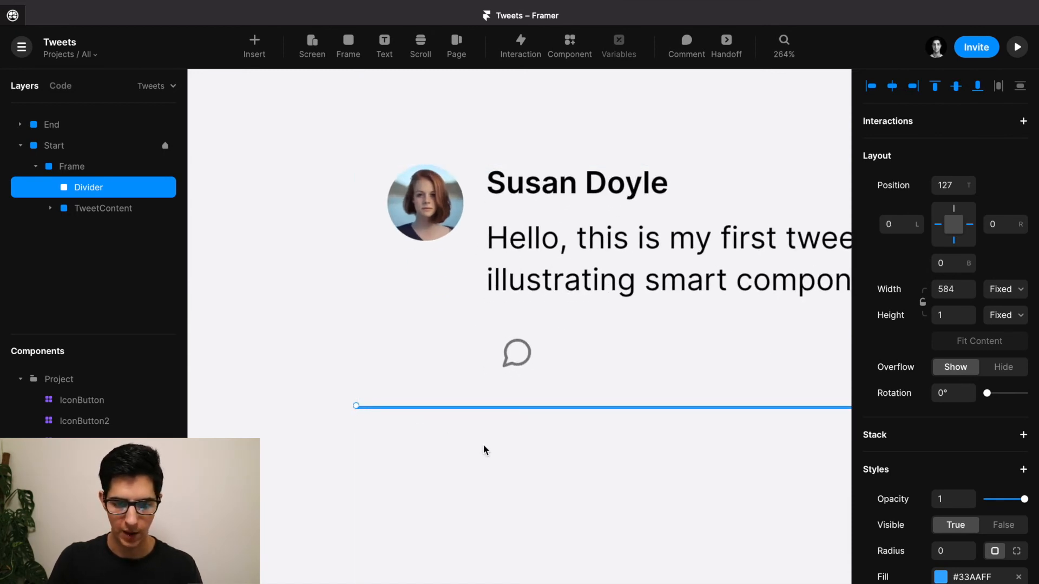
{"action": "scroll", "coordinate": [483, 443], "scroll_direction": "down", "scroll_amount": 2}
{"action": "scroll", "coordinate": [483, 444], "scroll_direction": "down", "scroll_amount": 2}
Raise the outer tweet frame's top edge so it measures 584×140.
{"action": "left_click", "coordinate": [470, 327]}
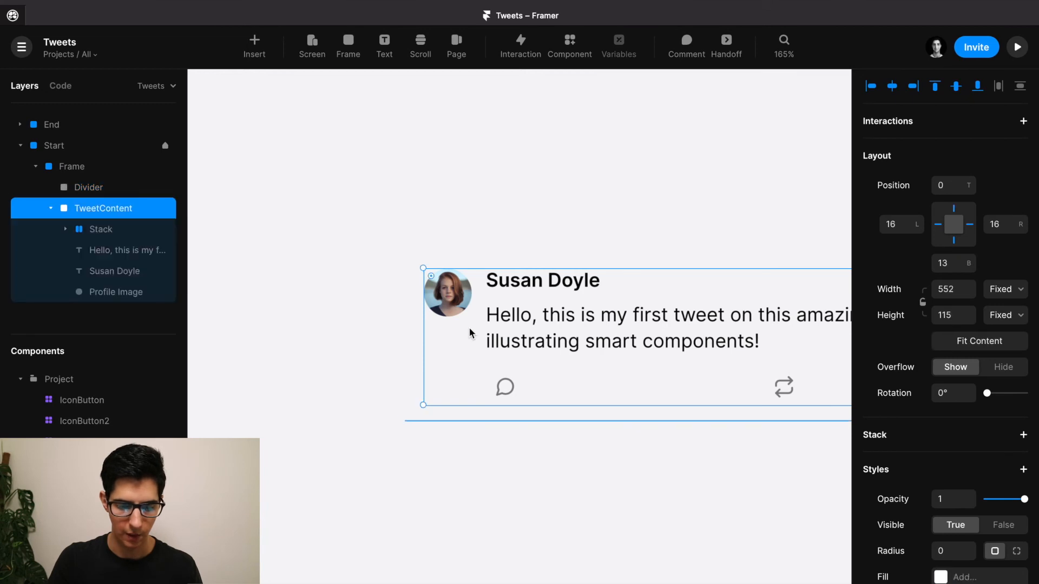
{"action": "left_click", "coordinate": [412, 340]}
{"action": "scroll", "coordinate": [457, 231], "scroll_direction": "up", "scroll_amount": 4}
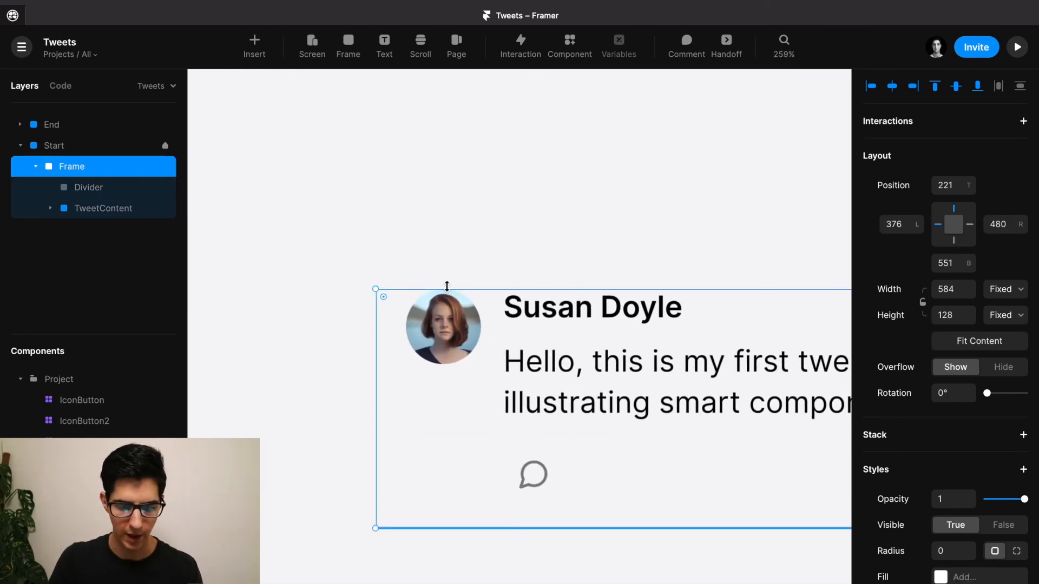
{"action": "left_click_drag", "start_coordinate": [447, 287], "coordinate": [448, 271]}
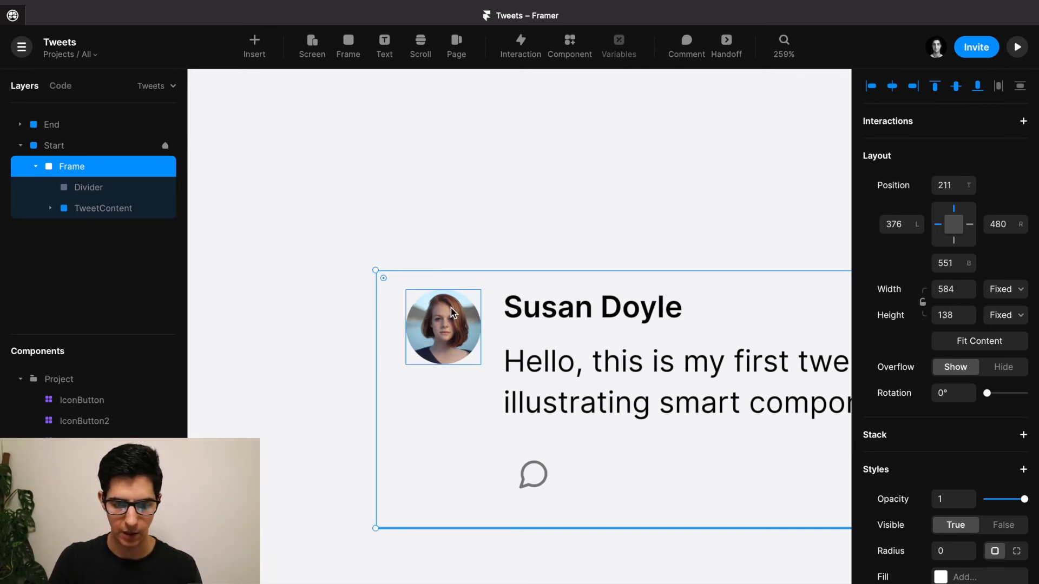
{"action": "scroll", "coordinate": [447, 276], "scroll_direction": "up", "scroll_amount": 5}
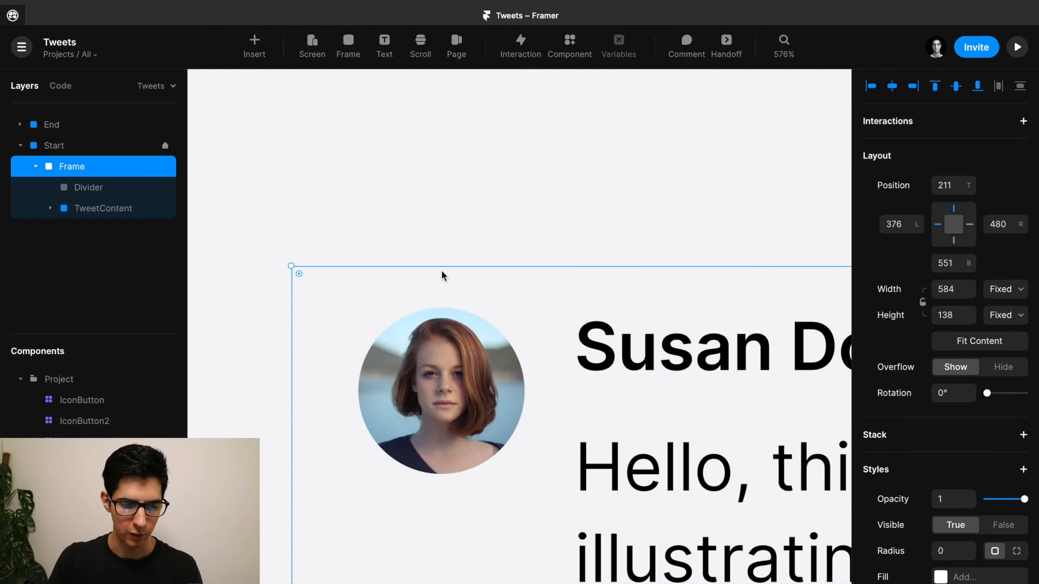
{"action": "left_click_drag", "start_coordinate": [437, 265], "coordinate": [436, 260]}
{"action": "scroll", "coordinate": [436, 259], "scroll_direction": "down", "scroll_amount": 3}
{"action": "scroll", "coordinate": [436, 259], "scroll_direction": "down", "scroll_amount": 3}
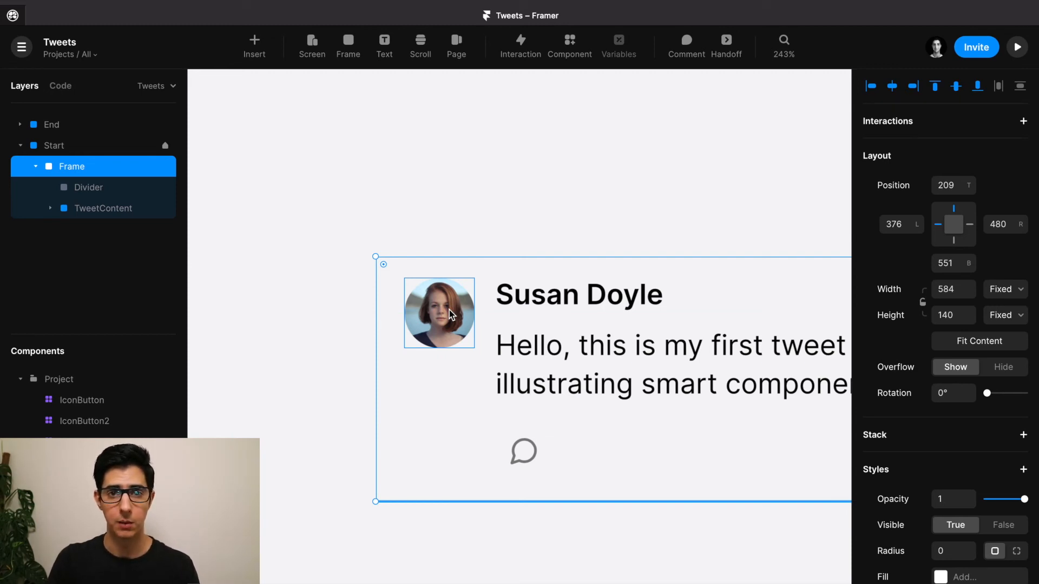
{"action": "scroll", "coordinate": [450, 309], "scroll_direction": "down", "scroll_amount": 5}
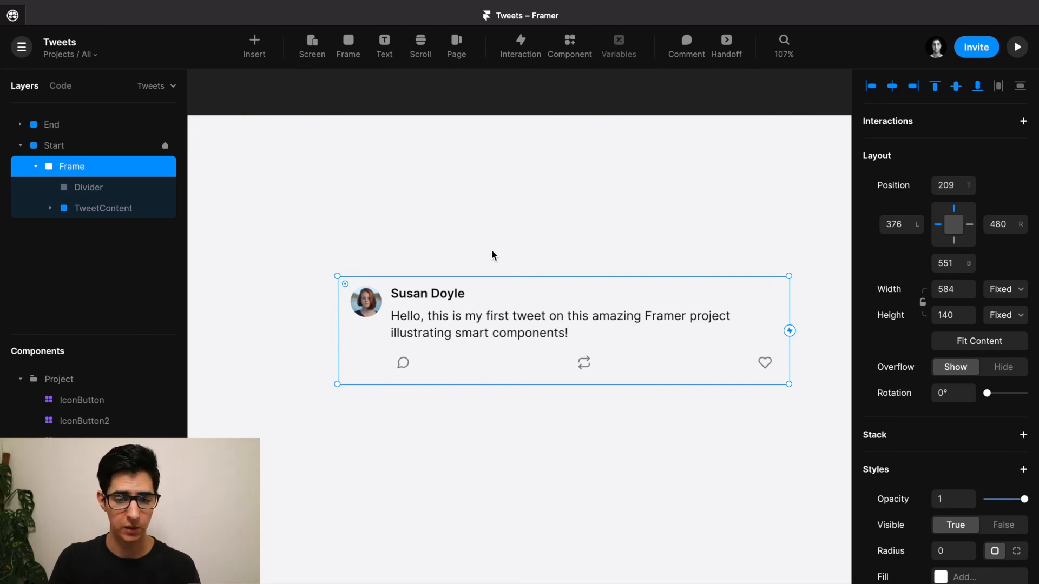
Create a component titled Tweet2 from the selected tweet frame.
{"action": "left_click", "coordinate": [570, 51]}
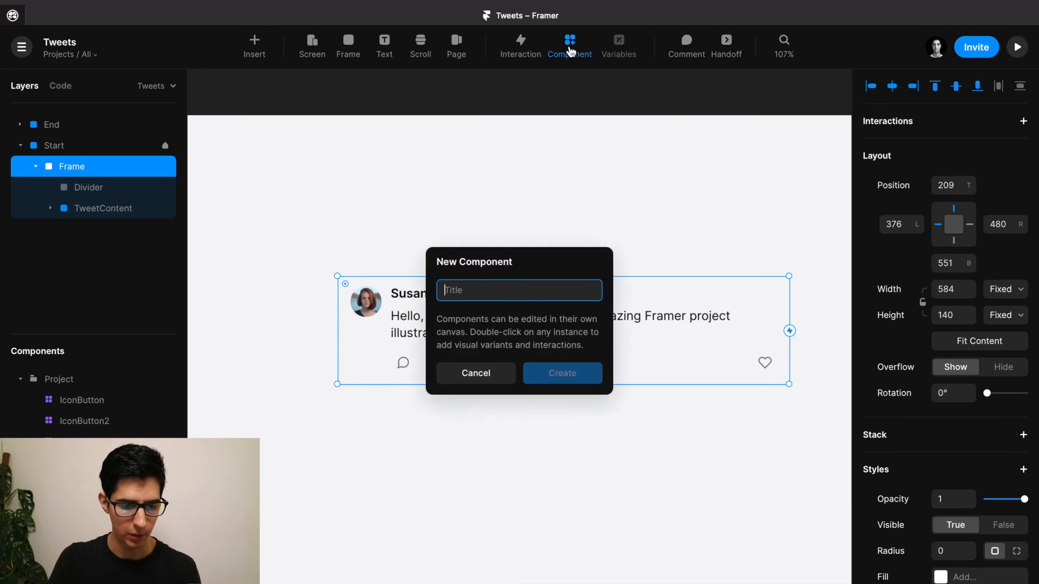
{"action": "type", "text": "Tweet"}
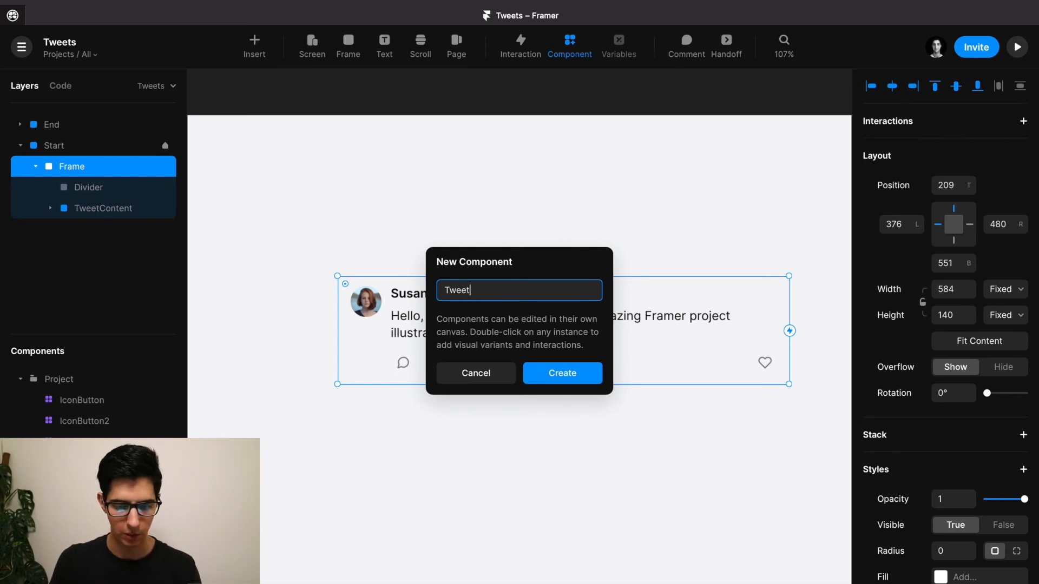
{"action": "type", "text": "2"}
{"action": "left_click", "coordinate": [557, 361]}
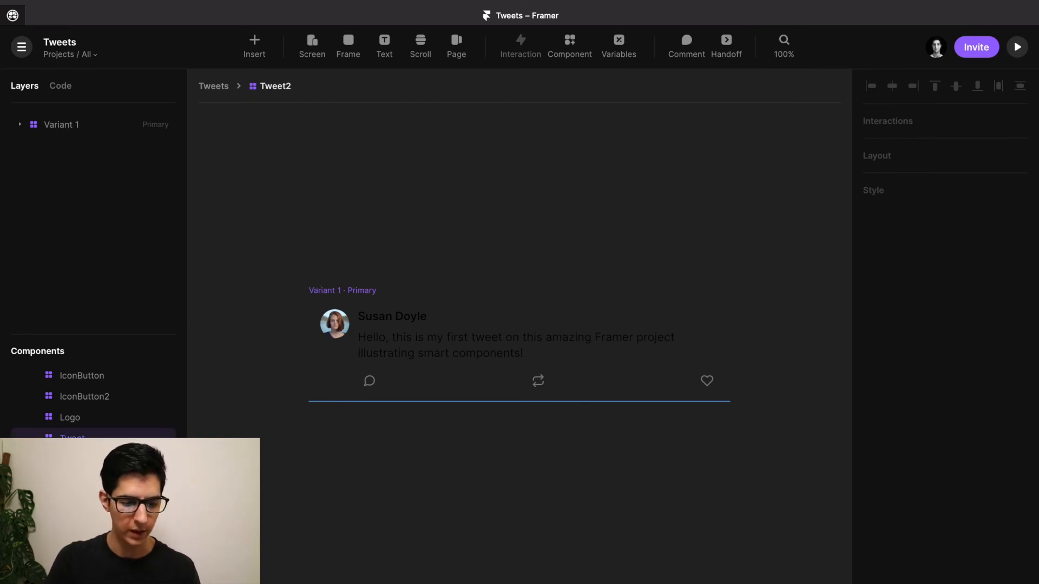
Open the existing Tweet component and inspect its Base · Hover variant's fill colour.
{"action": "left_click", "coordinate": [72, 436]}
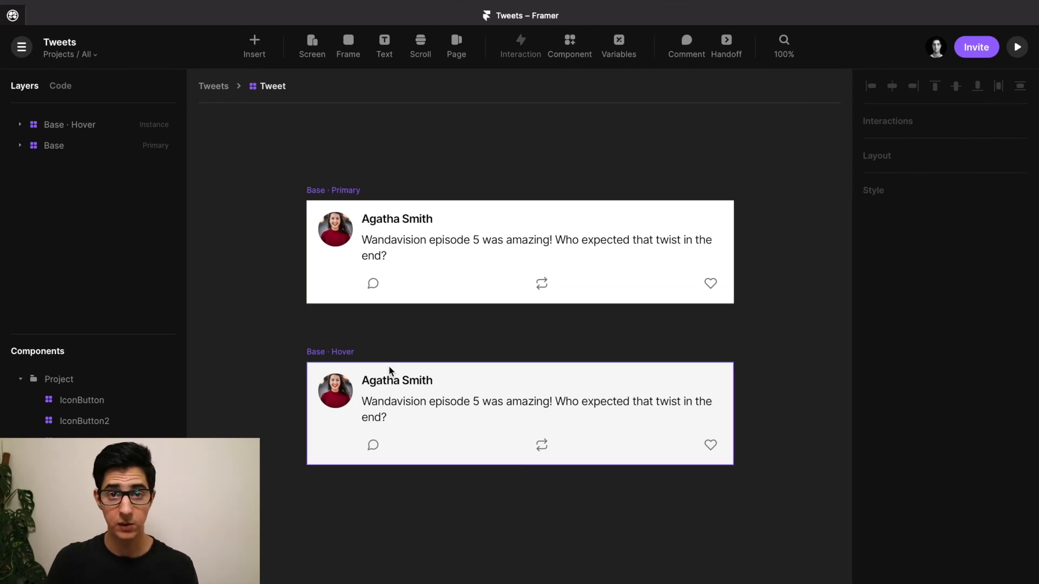
{"action": "left_click", "coordinate": [336, 360]}
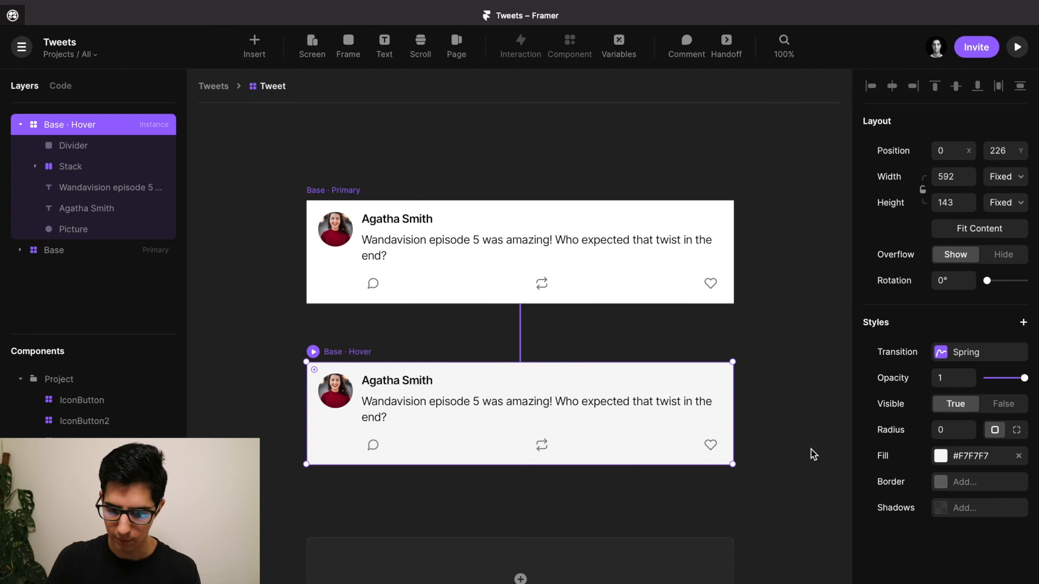
{"action": "left_click", "coordinate": [941, 456]}
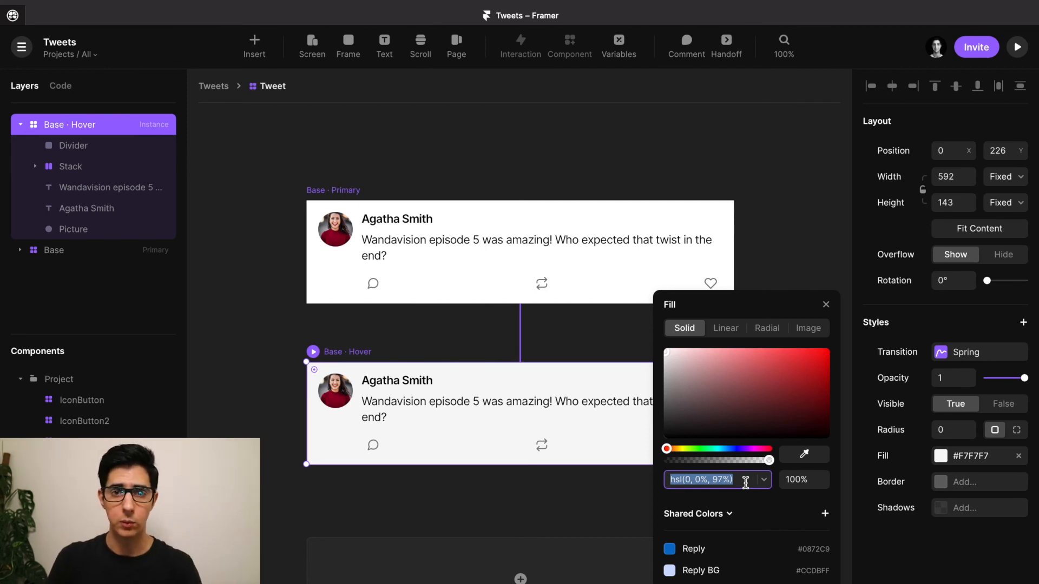
{"action": "left_click", "coordinate": [715, 158]}
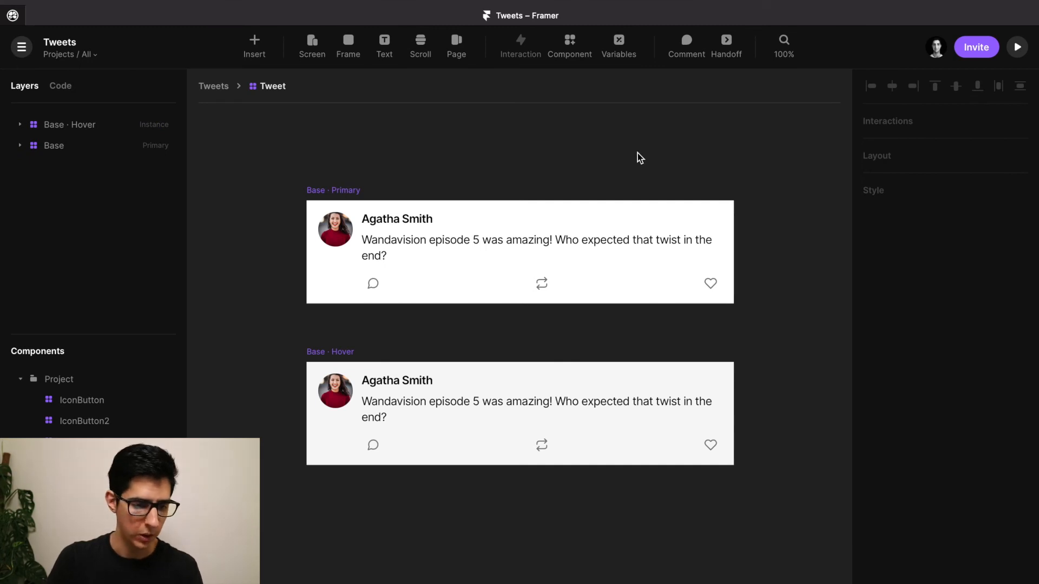
Return to the Tweets page and delete the Tweet2 instance from Start.
{"action": "left_click", "coordinate": [213, 86]}
{"action": "scroll", "coordinate": [379, 248], "scroll_direction": "down", "scroll_amount": 2}
{"action": "scroll", "coordinate": [379, 248], "scroll_direction": "down", "scroll_amount": 3}
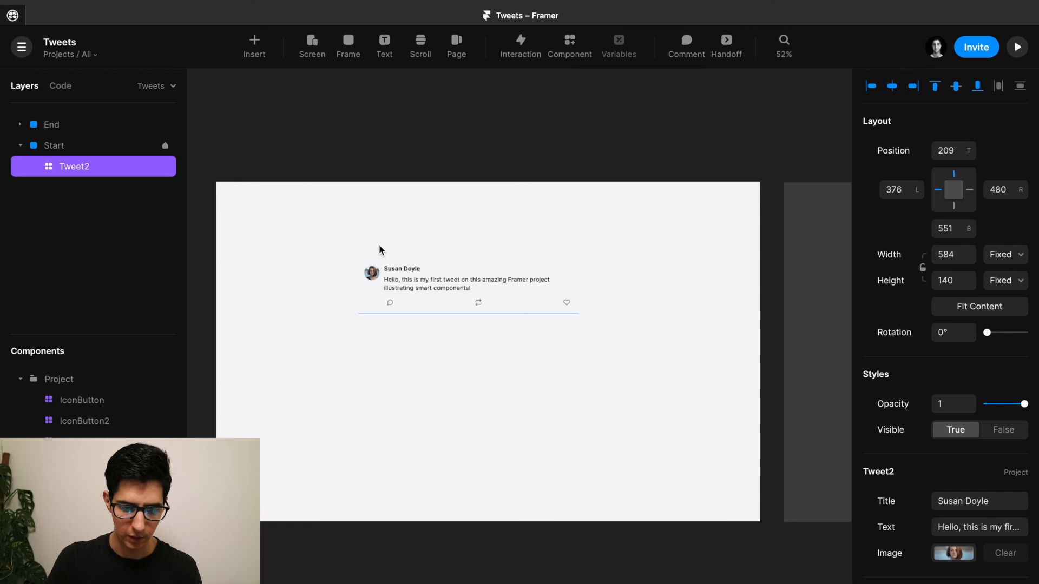
{"action": "key", "text": "Delete"}
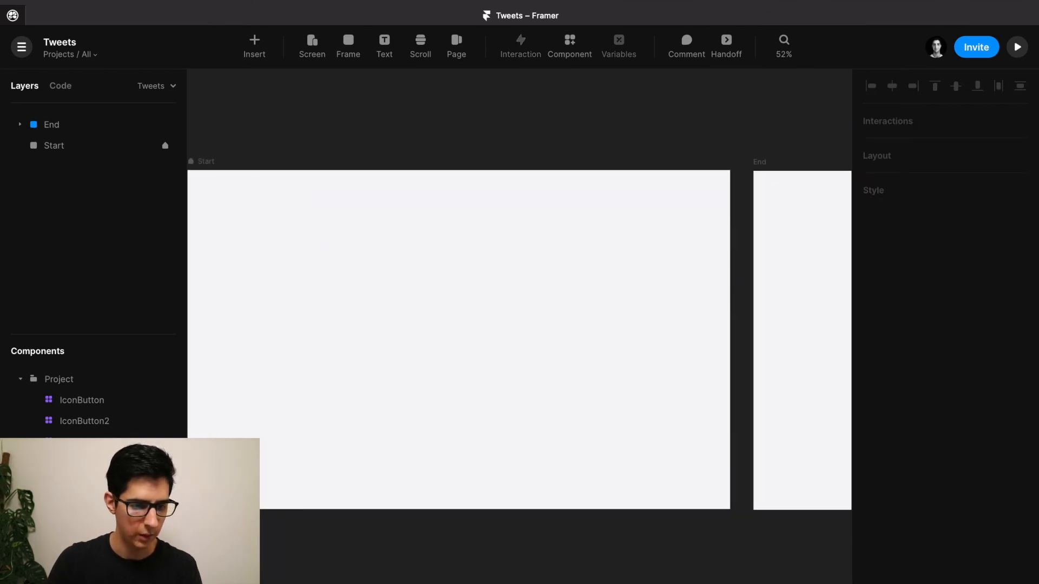
Open the Tweet component for editing and select its Base variant's divider.
{"action": "scroll", "coordinate": [76, 501], "scroll_direction": "down", "scroll_amount": 1}
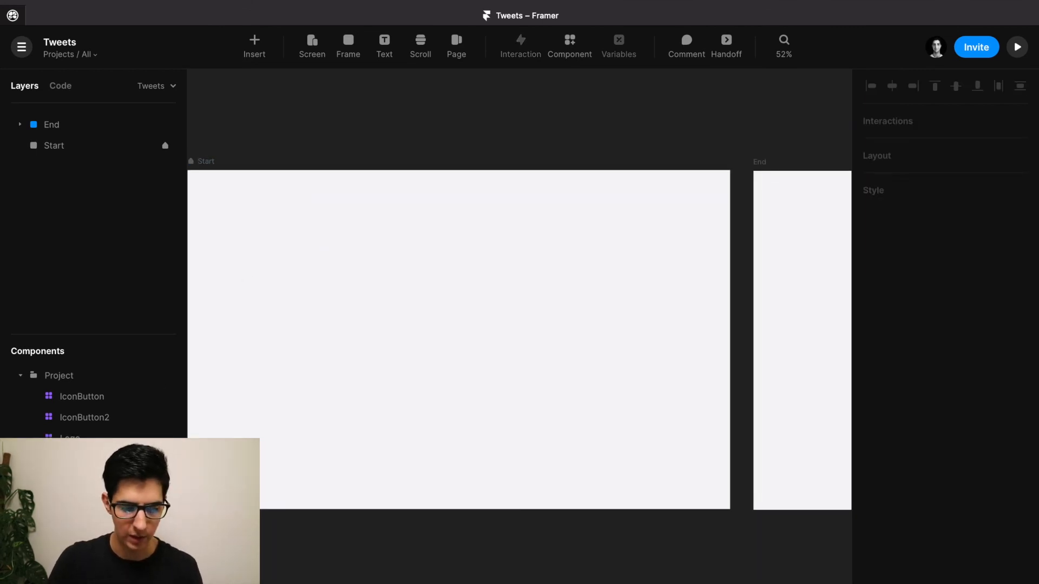
{"action": "double_click", "coordinate": [76, 501]}
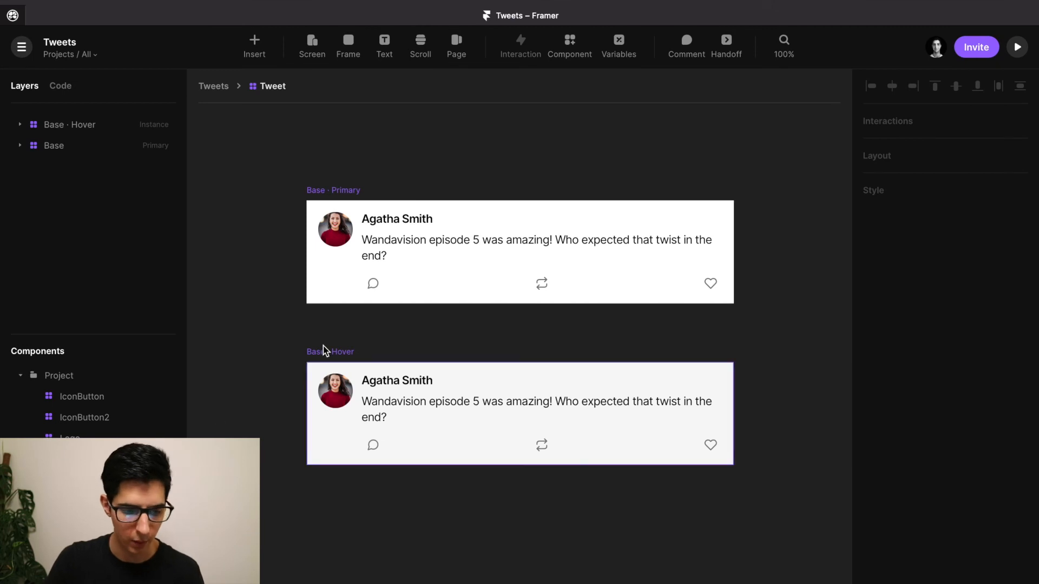
{"action": "left_click", "coordinate": [337, 304]}
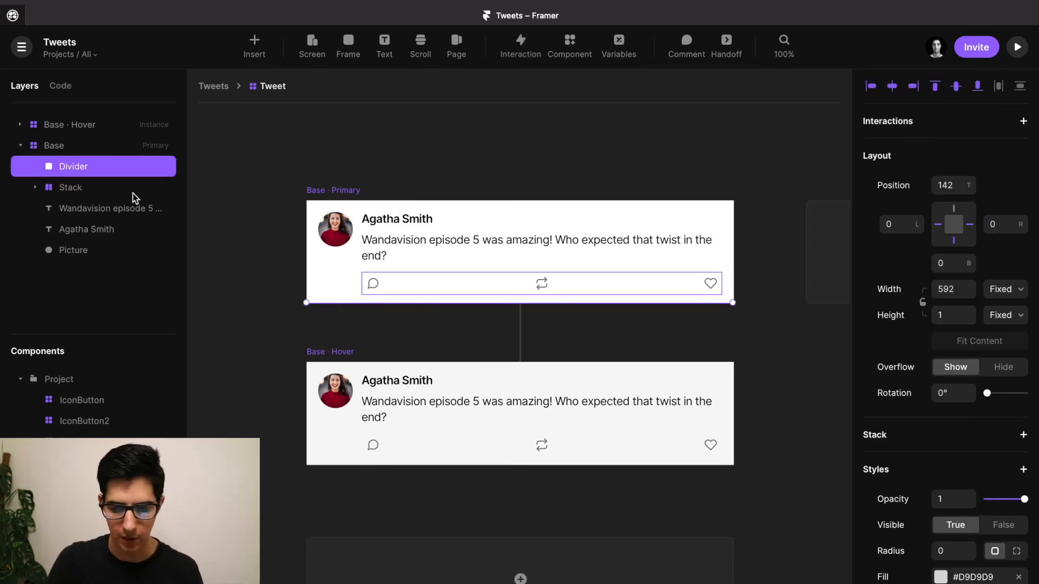
{"action": "scroll", "coordinate": [957, 503], "scroll_direction": "down", "scroll_amount": 1}
{"action": "scroll", "coordinate": [958, 502], "scroll_direction": "down", "scroll_amount": 3}
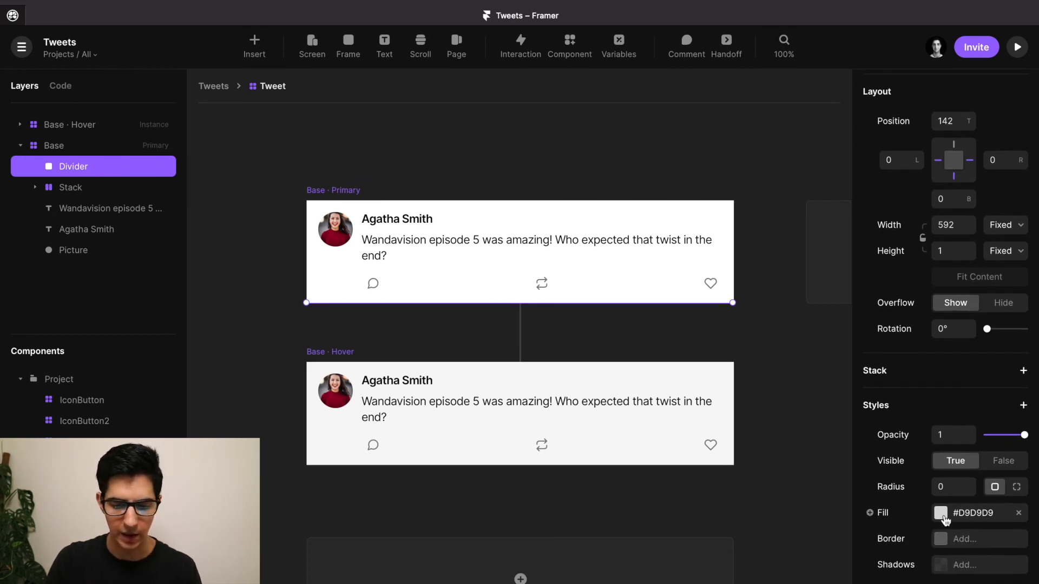
{"action": "left_click", "coordinate": [945, 518]}
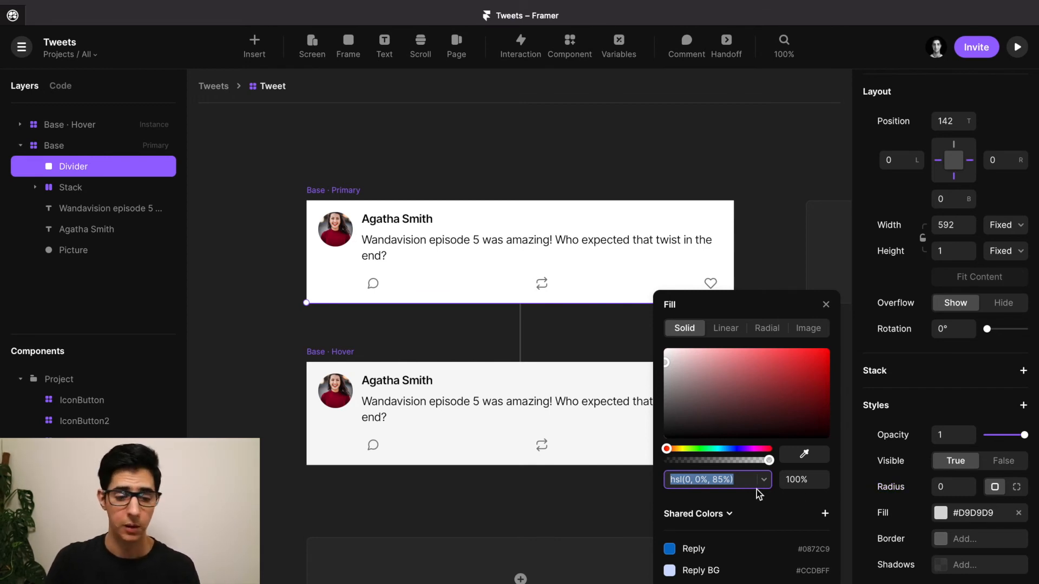
{"action": "left_click", "coordinate": [641, 165]}
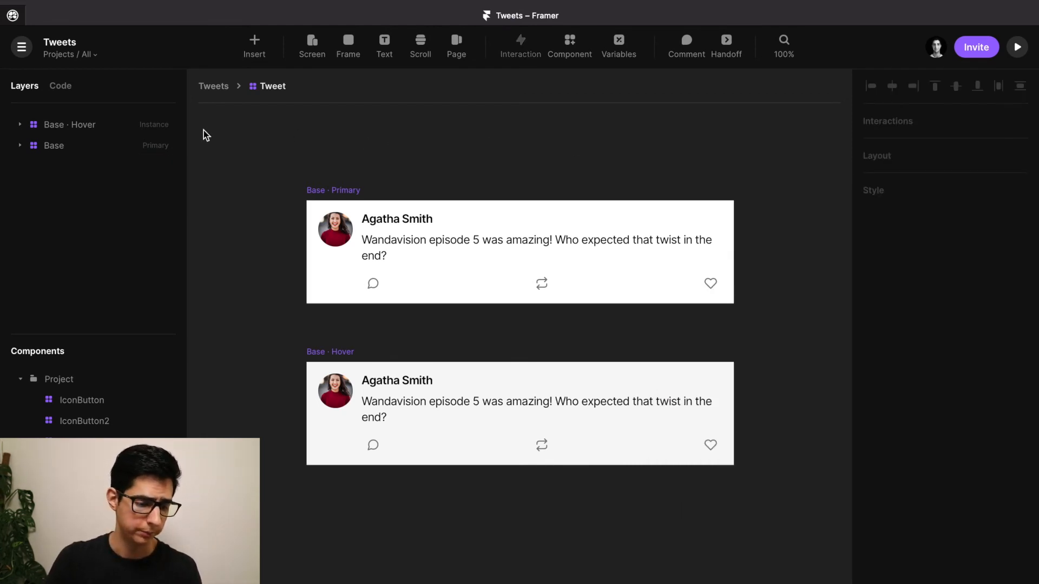
Return to the Tweets page and select End's 608×828, radius 8 Tweets card.
{"action": "left_click", "coordinate": [219, 88]}
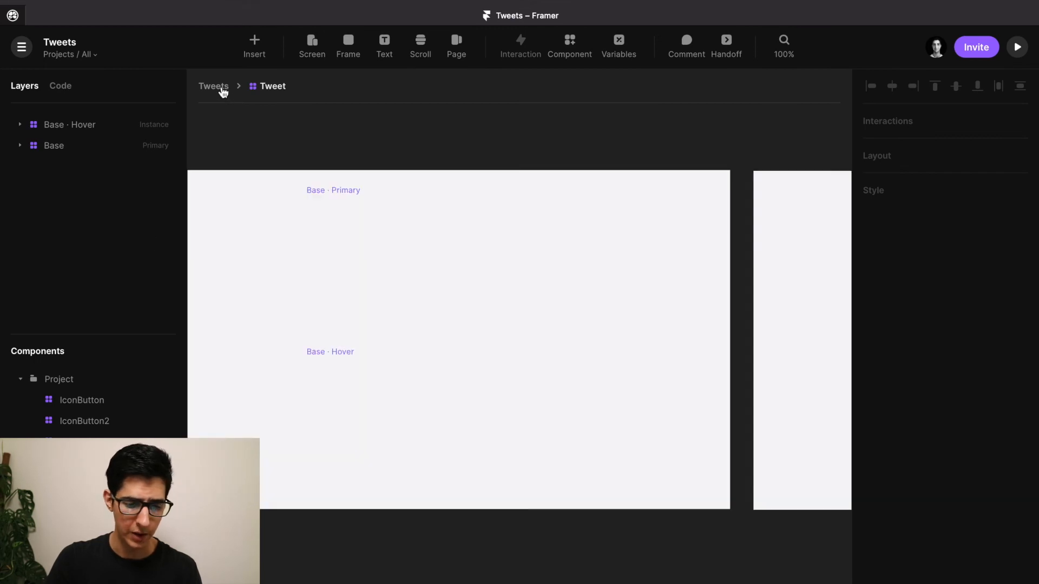
{"action": "scroll", "coordinate": [358, 149], "scroll_direction": "down", "scroll_amount": 5}
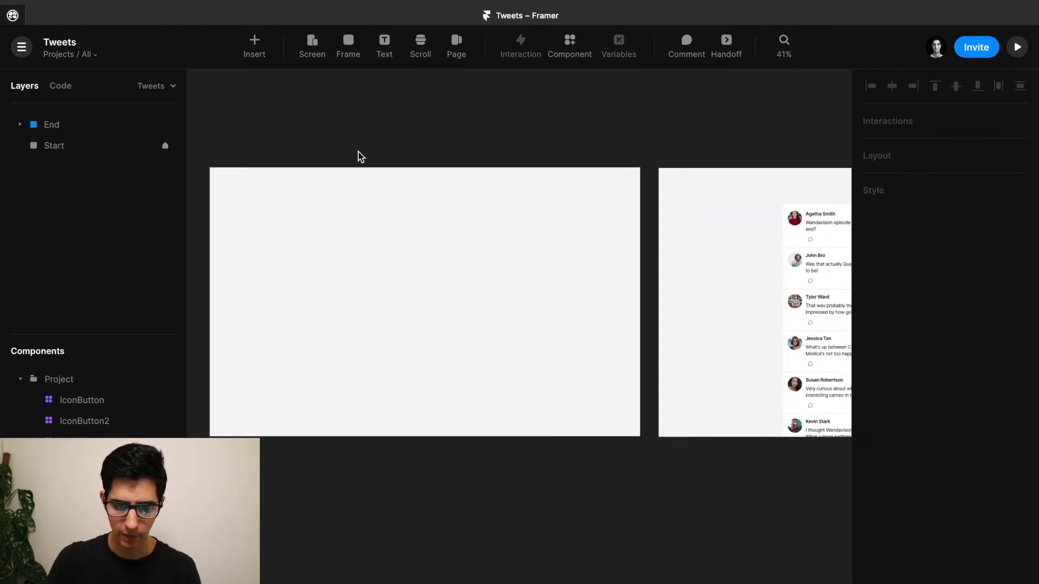
{"action": "scroll", "coordinate": [358, 152], "scroll_direction": "up", "scroll_amount": 1}
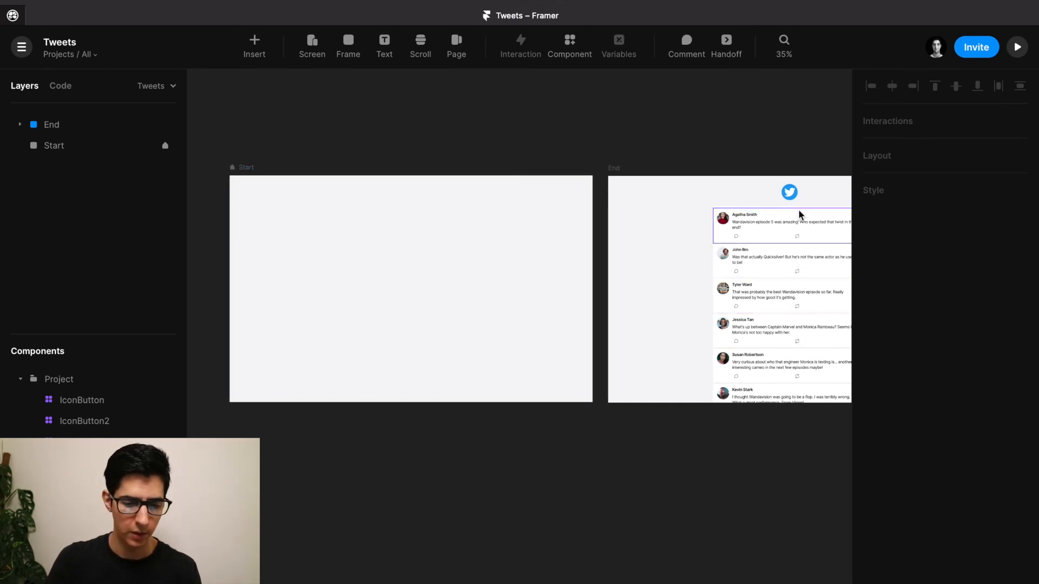
{"action": "scroll", "coordinate": [741, 201], "scroll_direction": "right", "scroll_amount": 5}
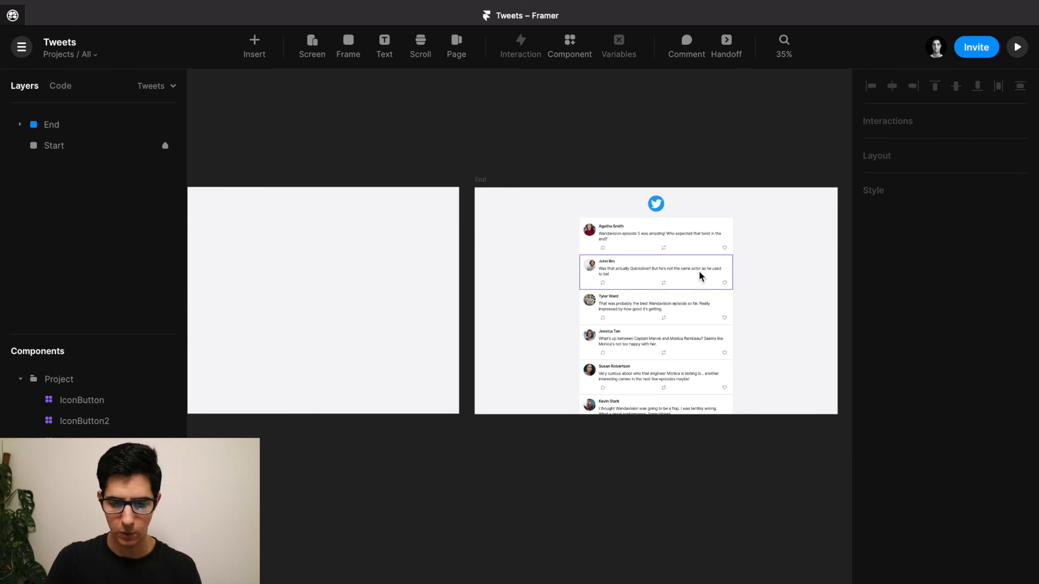
{"action": "scroll", "coordinate": [699, 270], "scroll_direction": "up", "scroll_amount": 5, "text": "ctrl"}
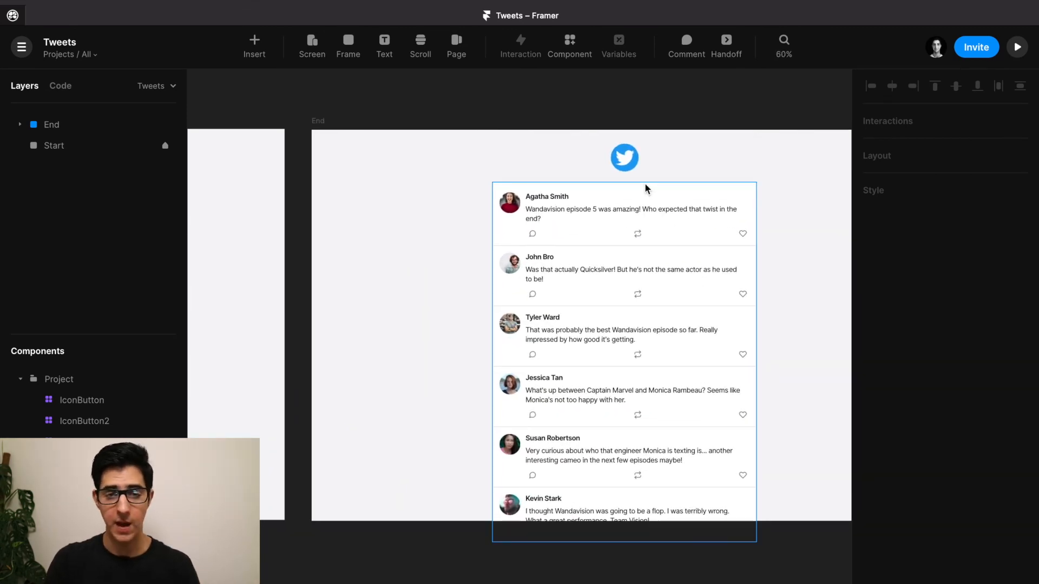
{"action": "left_click", "coordinate": [602, 187]}
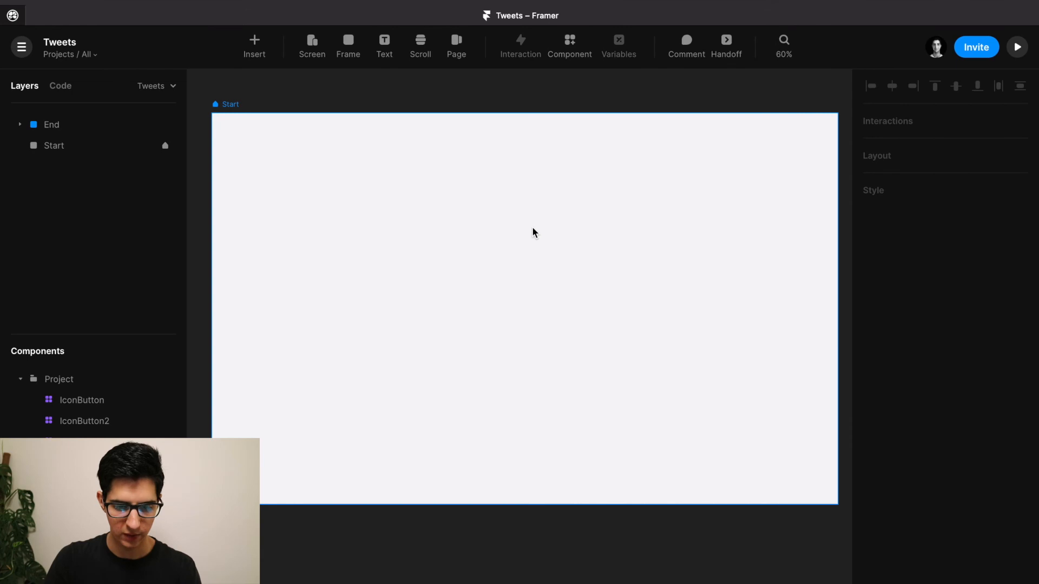
Draw a new frame on the Start screen sized 608 × 820.
{"action": "key", "text": "f"}
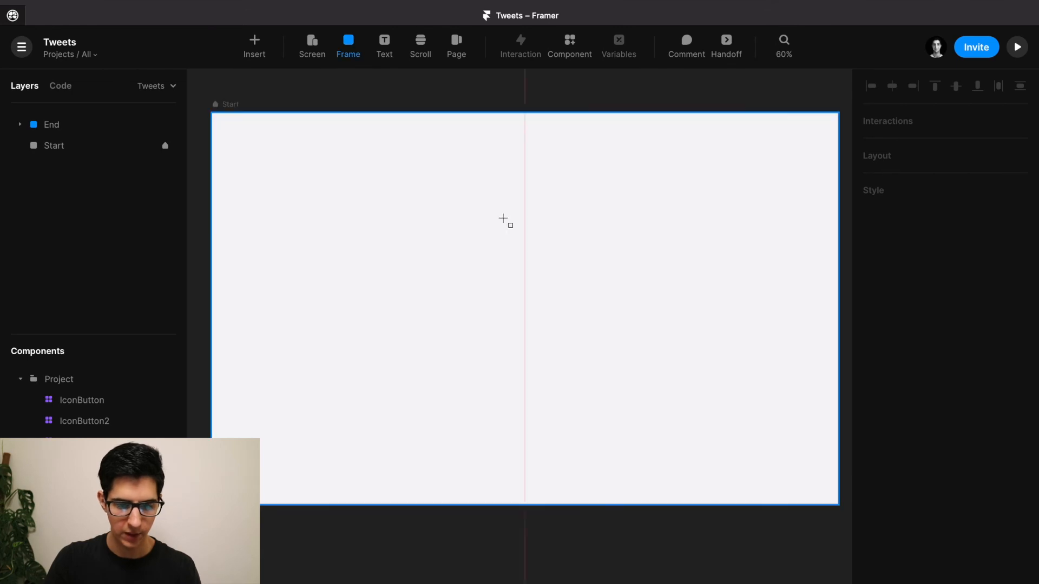
{"action": "left_click_drag", "start_coordinate": [347, 170], "coordinate": [596, 479]}
{"action": "left_click", "coordinate": [948, 289]}
{"action": "type", "text": "608"}
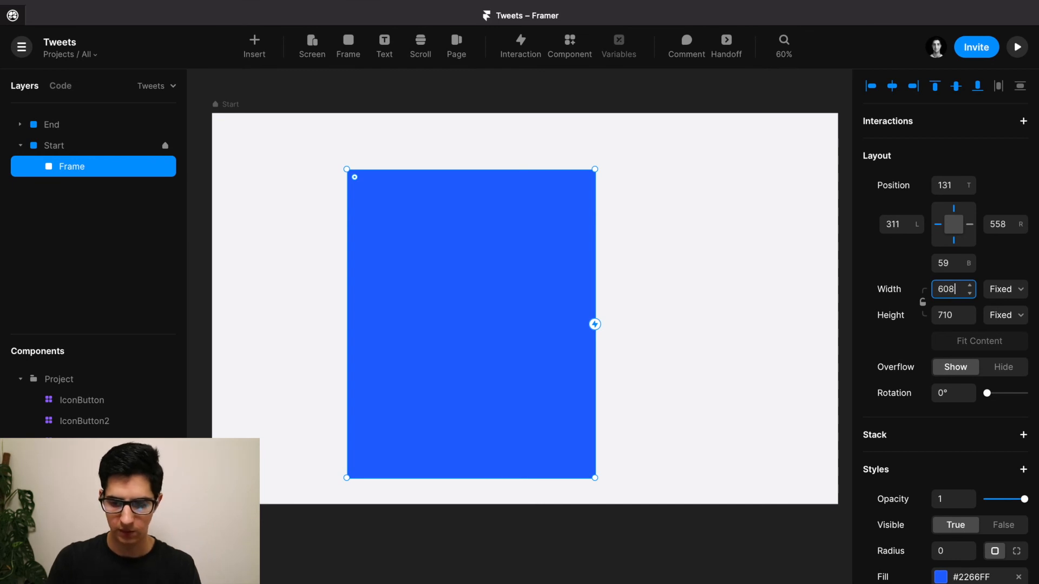
{"action": "key", "text": "Return"}
{"action": "left_click", "coordinate": [945, 315]}
{"action": "type", "text": "820"}
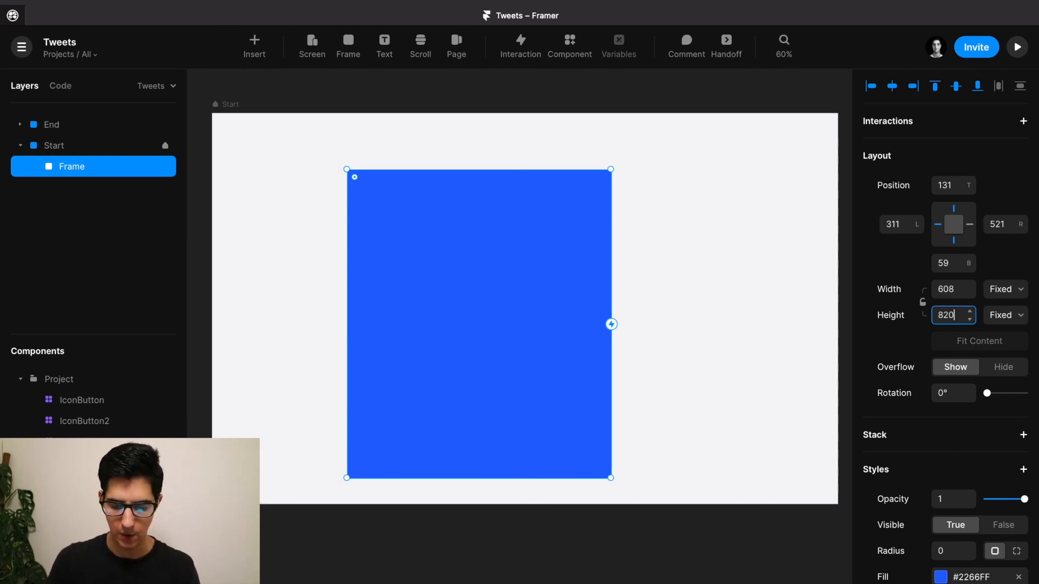
{"action": "key", "text": "Return"}
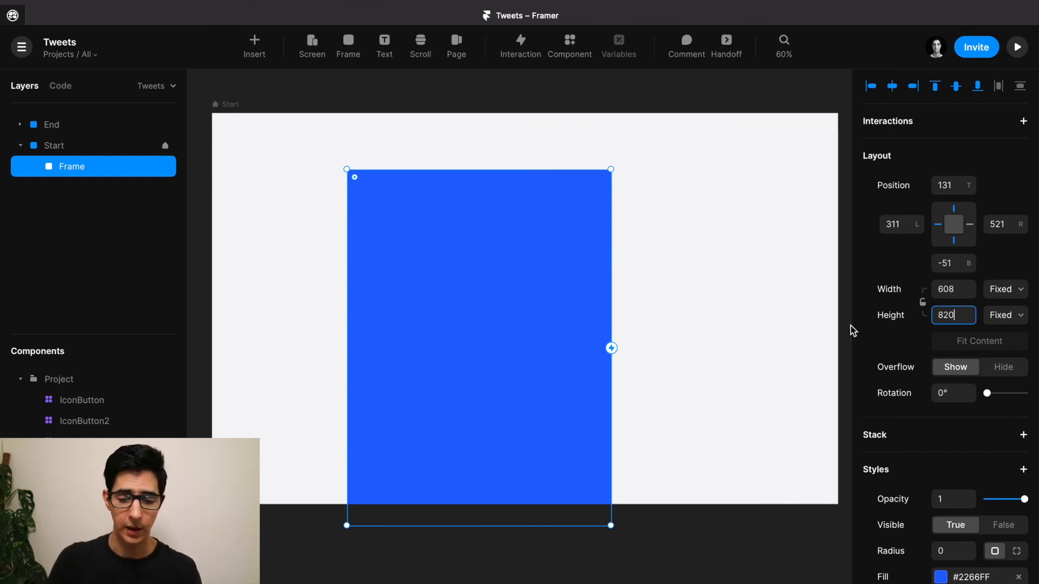
Give the new frame a white #FFFFFF fill and 8 px corner radius.
{"action": "scroll", "coordinate": [933, 466], "scroll_direction": "down", "scroll_amount": 3}
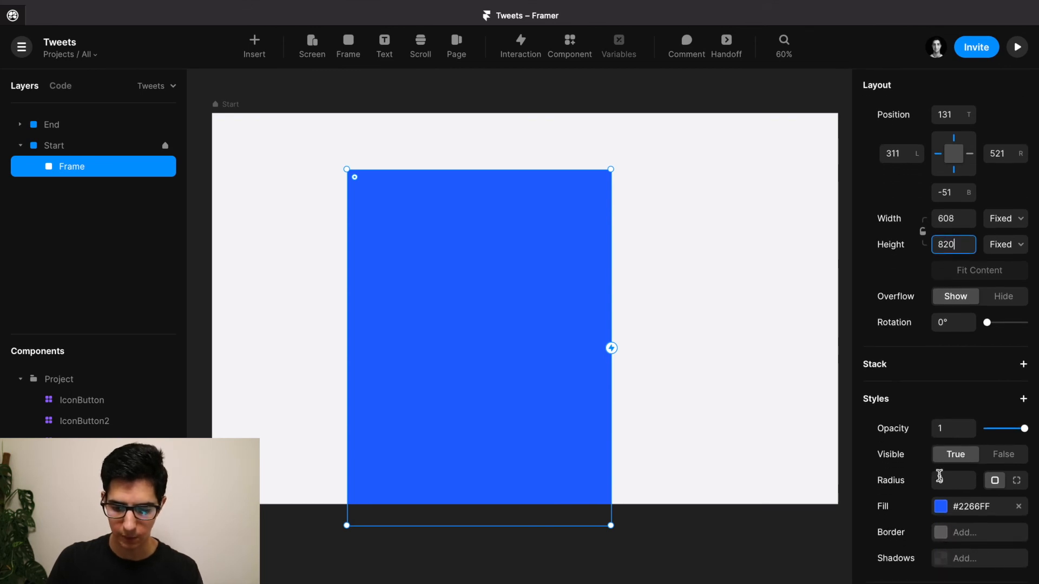
{"action": "left_click", "coordinate": [942, 512]}
{"action": "left_click_drag", "start_coordinate": [730, 377], "coordinate": [584, 294]}
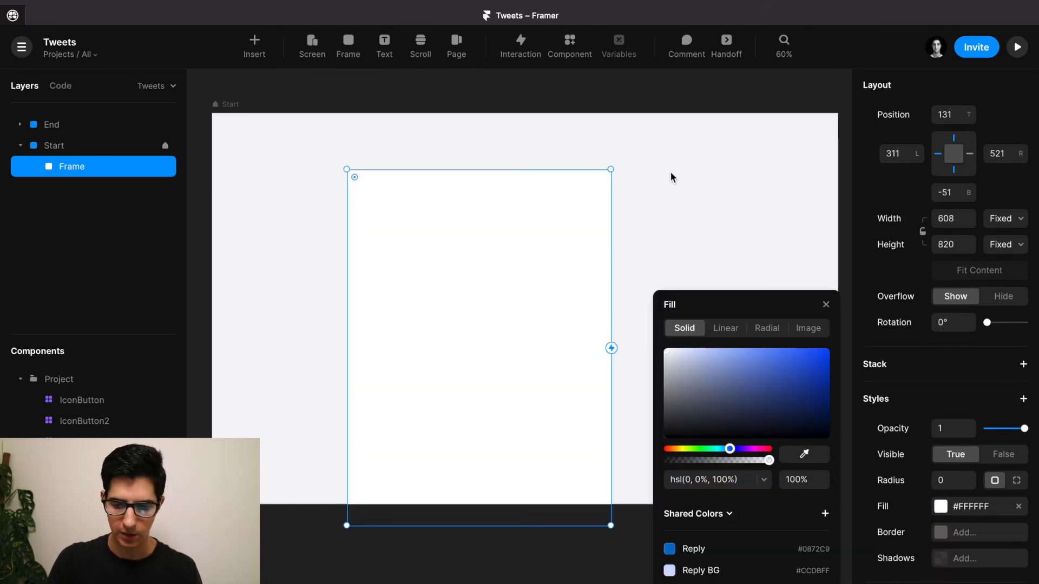
{"action": "left_click", "coordinate": [826, 304]}
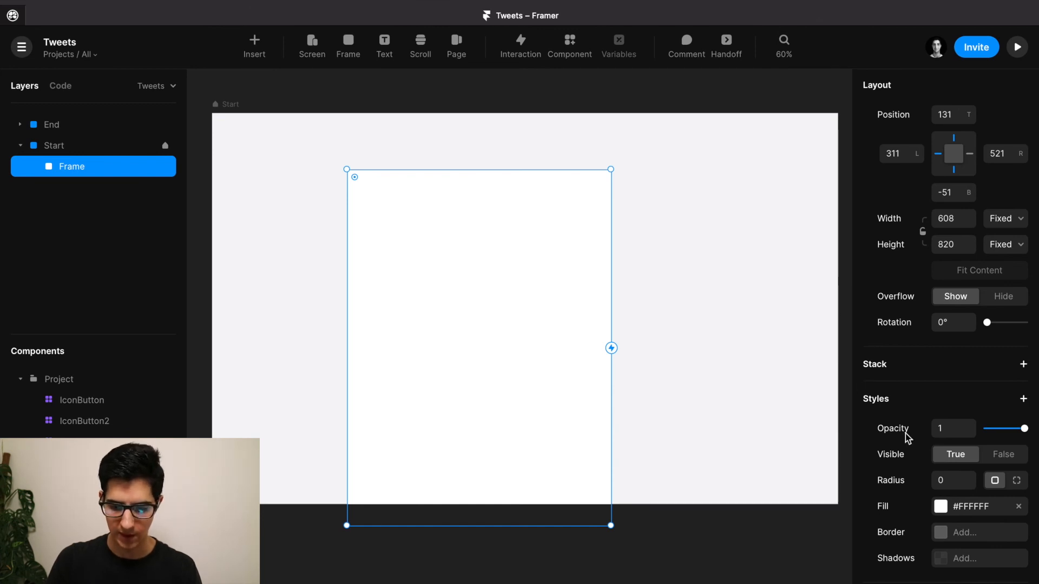
{"action": "left_click", "coordinate": [943, 480]}
{"action": "type", "text": "8"}
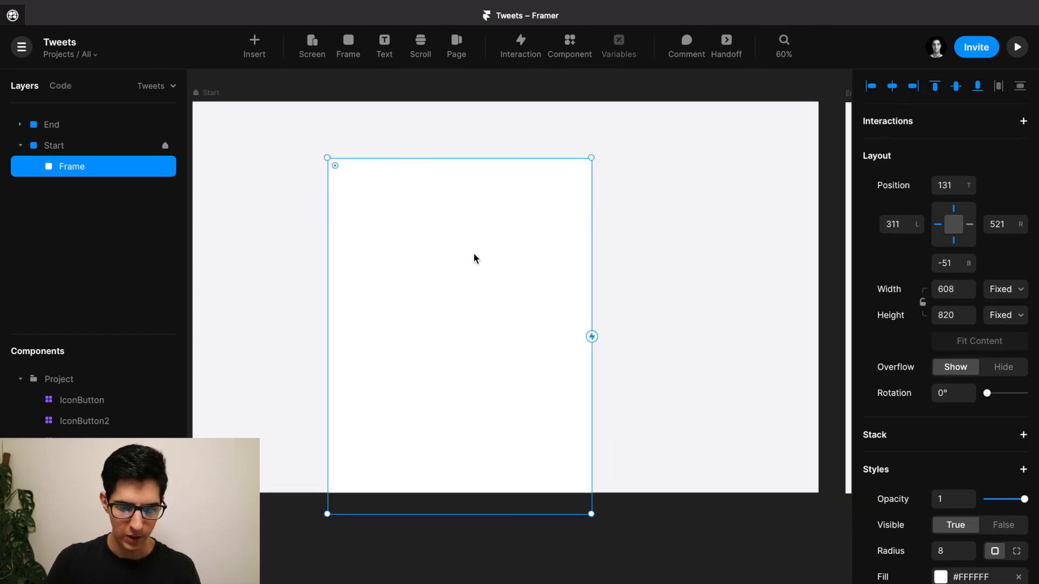
Centre the card horizontally at 120 from the top, comparing with End's tweet list.
{"action": "left_click_drag", "start_coordinate": [476, 255], "coordinate": [520, 261]}
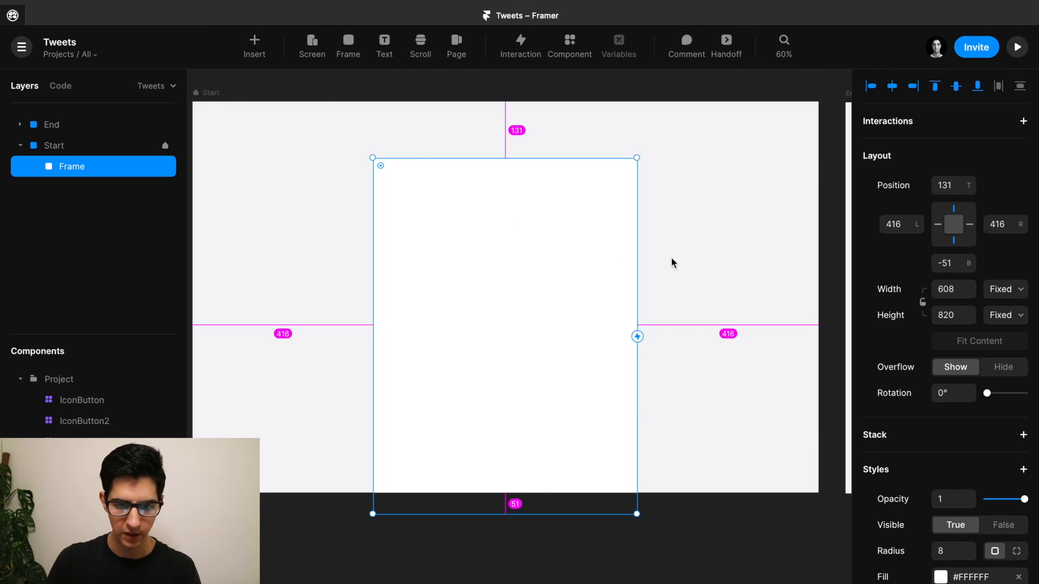
{"action": "key", "text": "shift+Up"}
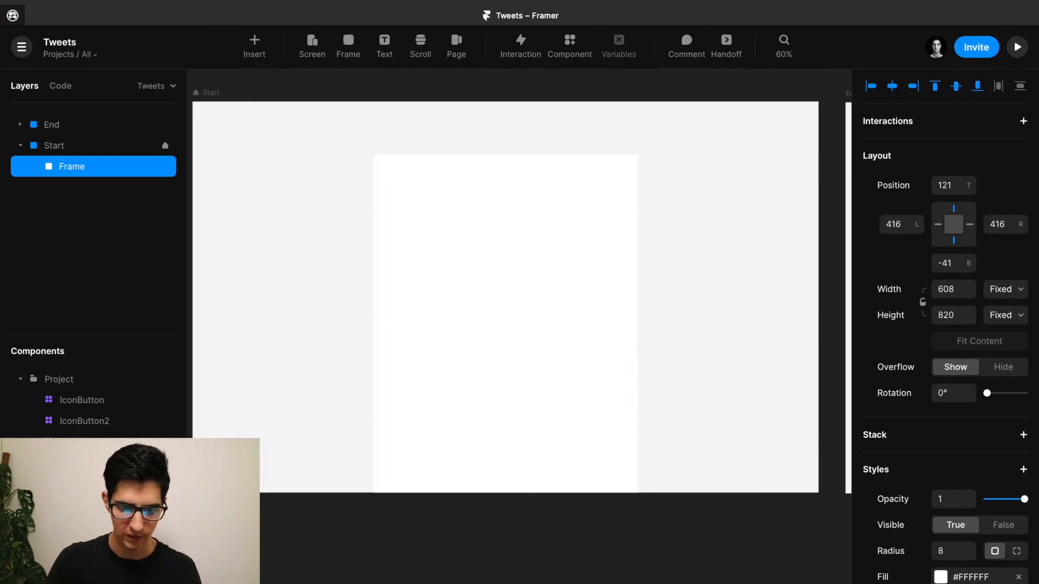
{"action": "key", "text": "Up"}
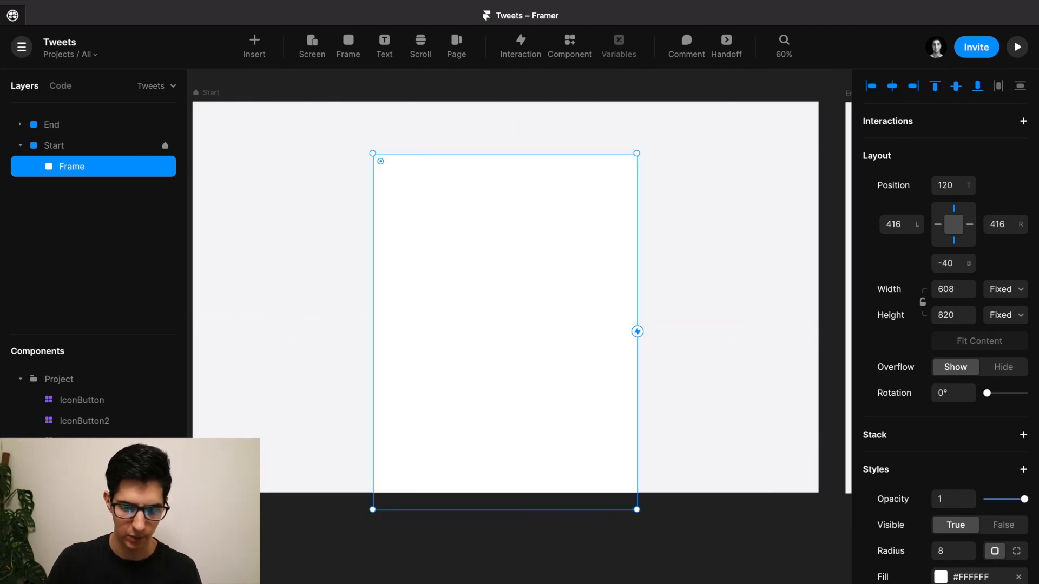
{"action": "left_click_drag", "start_coordinate": [714, 225], "coordinate": [313, 200]}
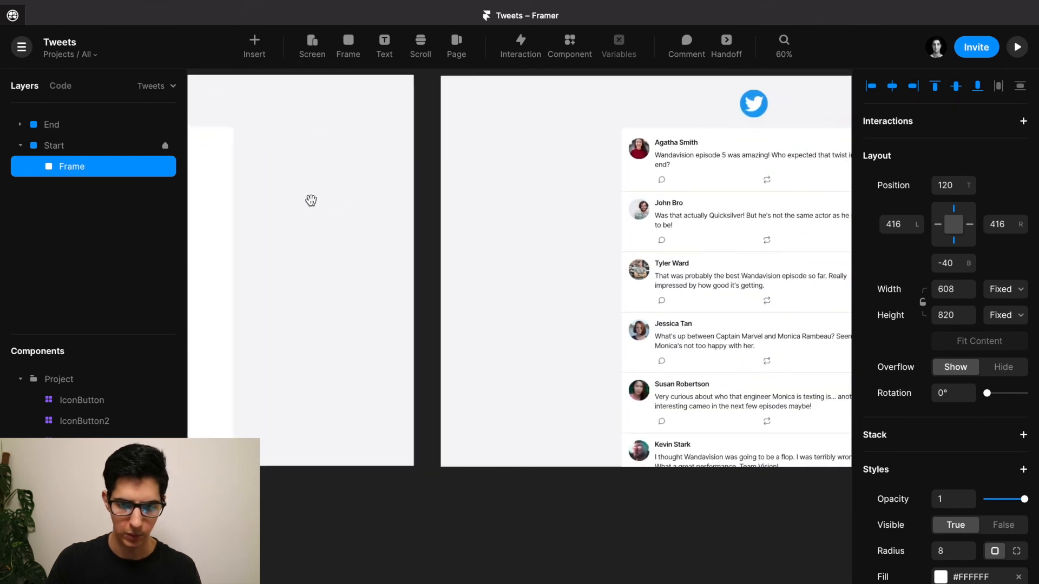
{"action": "left_click", "coordinate": [638, 127]}
{"action": "left_click", "coordinate": [638, 128]}
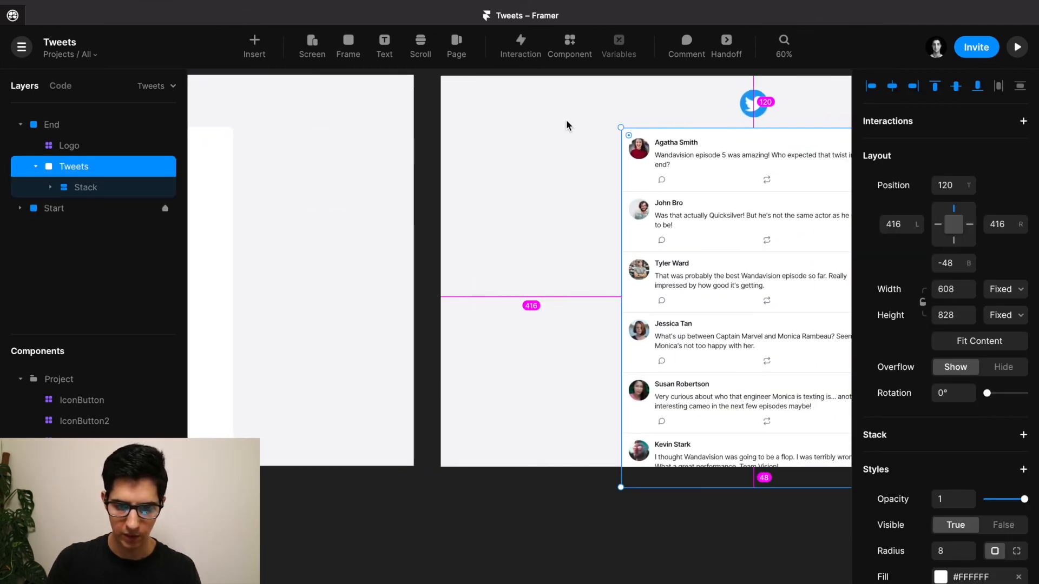
{"action": "left_click_drag", "start_coordinate": [641, 107], "coordinate": [347, 160]}
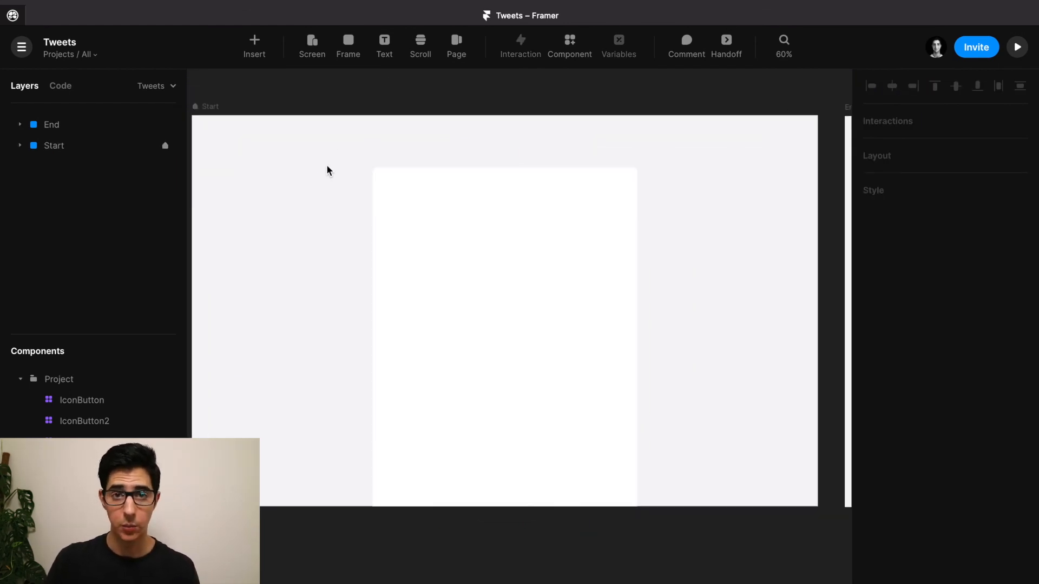
Insert a Logo component from the Logo package, top centre at 32 from the top.
{"action": "left_click", "coordinate": [256, 47]}
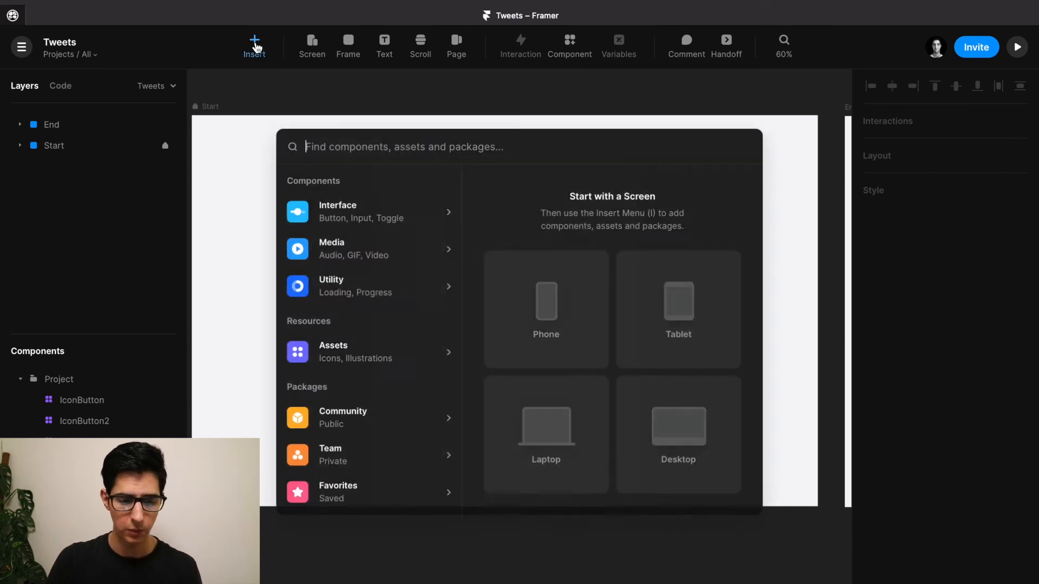
{"action": "type", "text": "logos"}
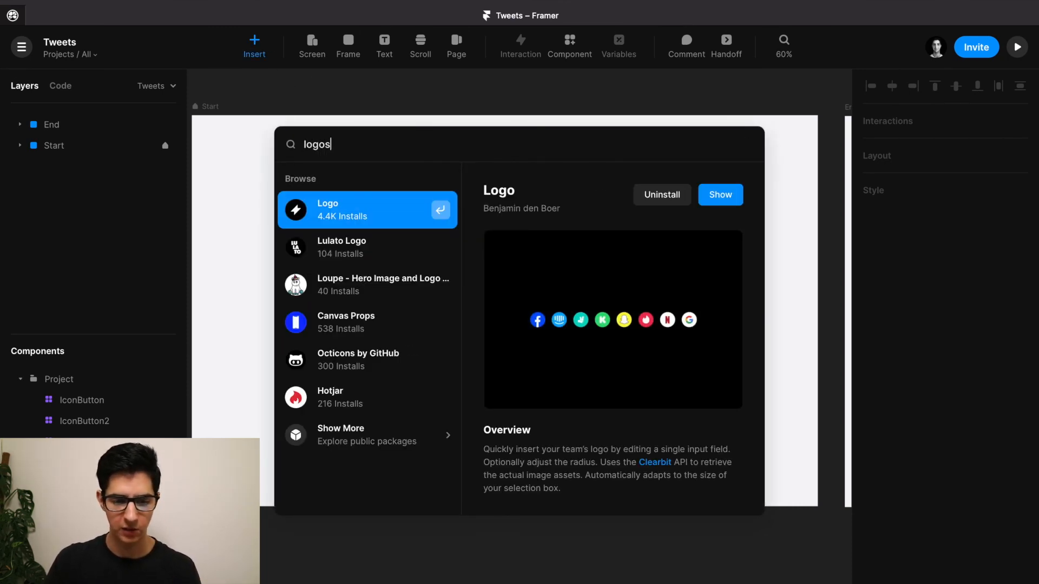
{"action": "key", "text": "Return"}
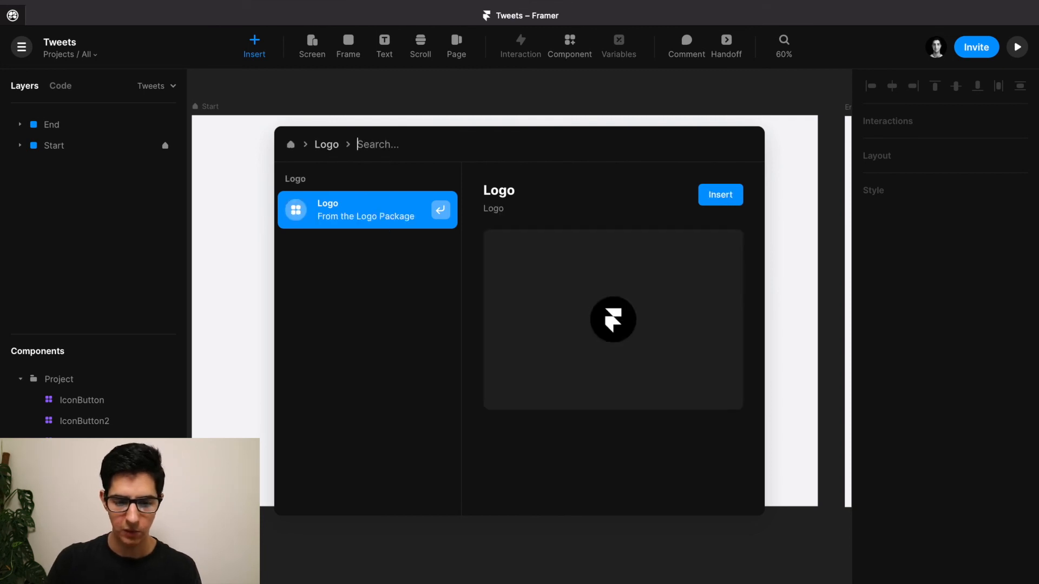
{"action": "left_click", "coordinate": [721, 196]}
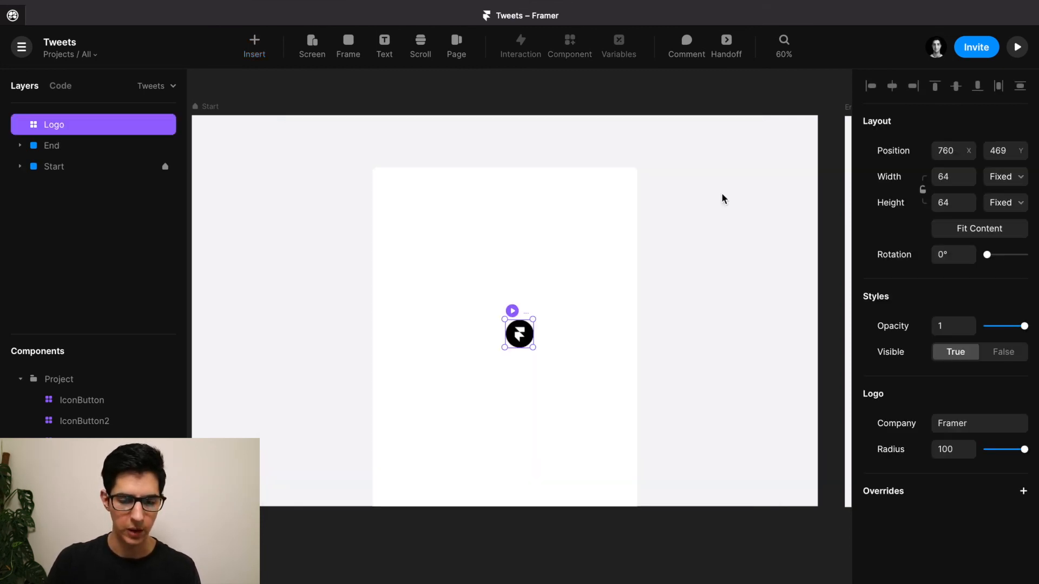
{"action": "left_click_drag", "start_coordinate": [528, 340], "coordinate": [512, 149]}
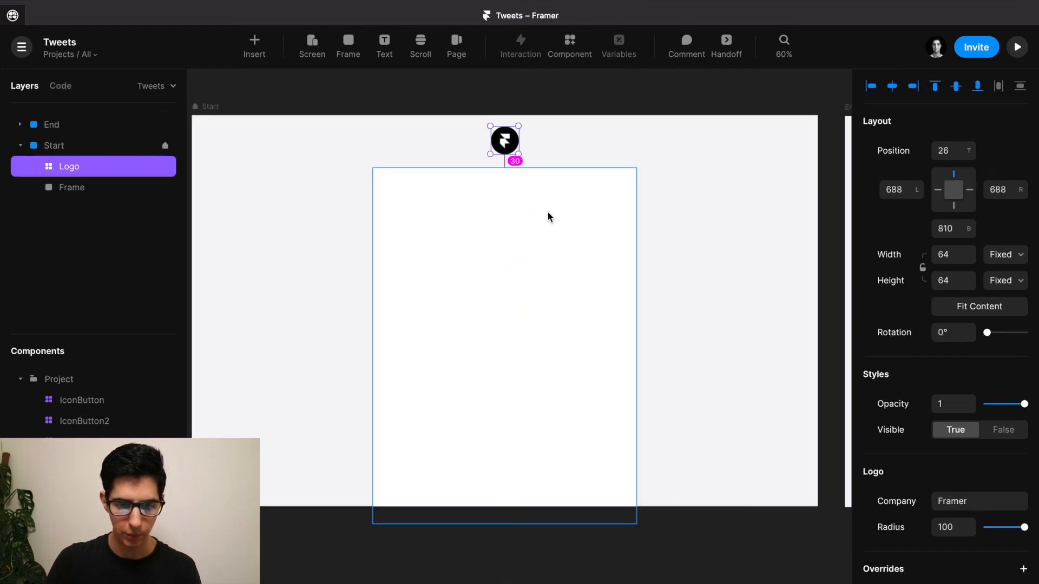
{"action": "key", "text": "Up"}
{"action": "key", "text": "Up"}
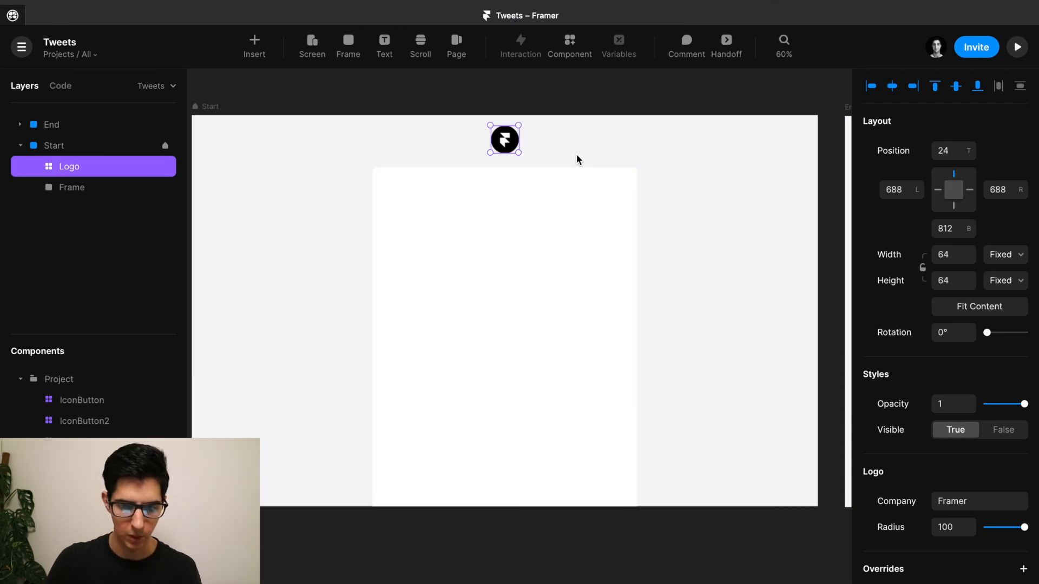
{"action": "key", "text": "shift+Down"}
{"action": "key", "text": "Up"}
{"action": "key", "text": "Up"}
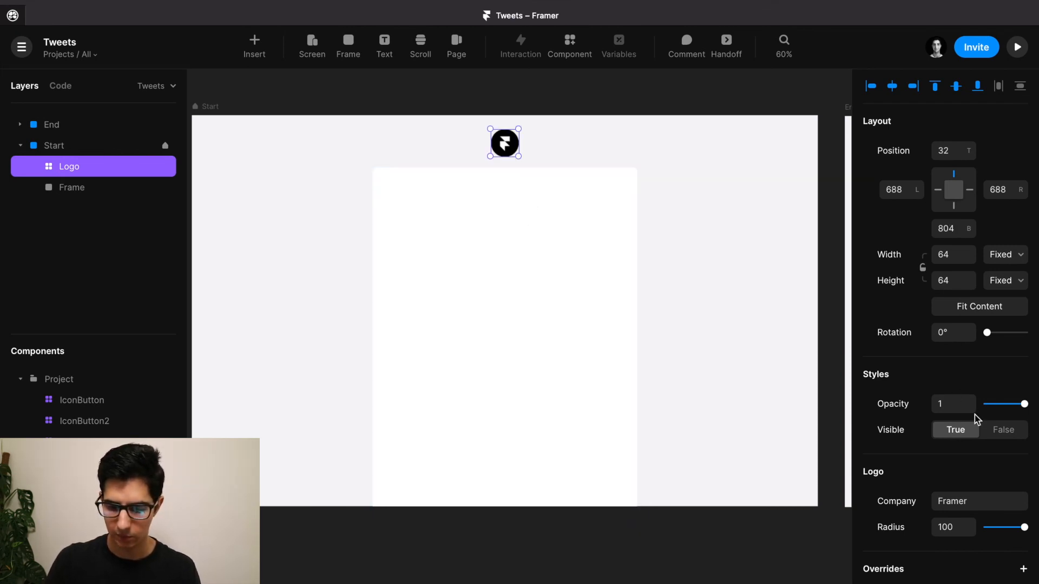
Set the logo's Company to Twitter.
{"action": "left_click", "coordinate": [953, 501]}
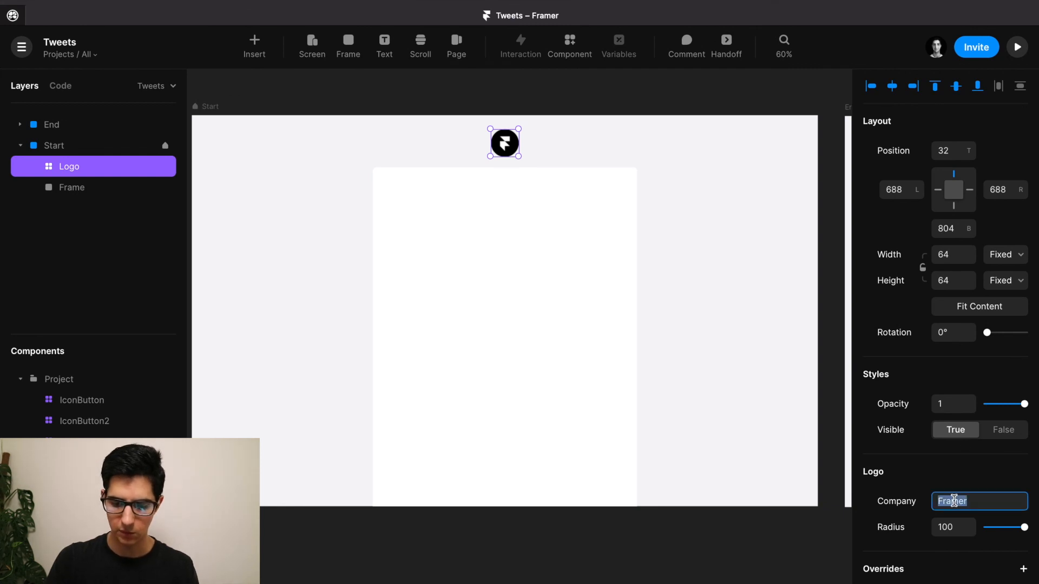
{"action": "type", "text": "Twitter"}
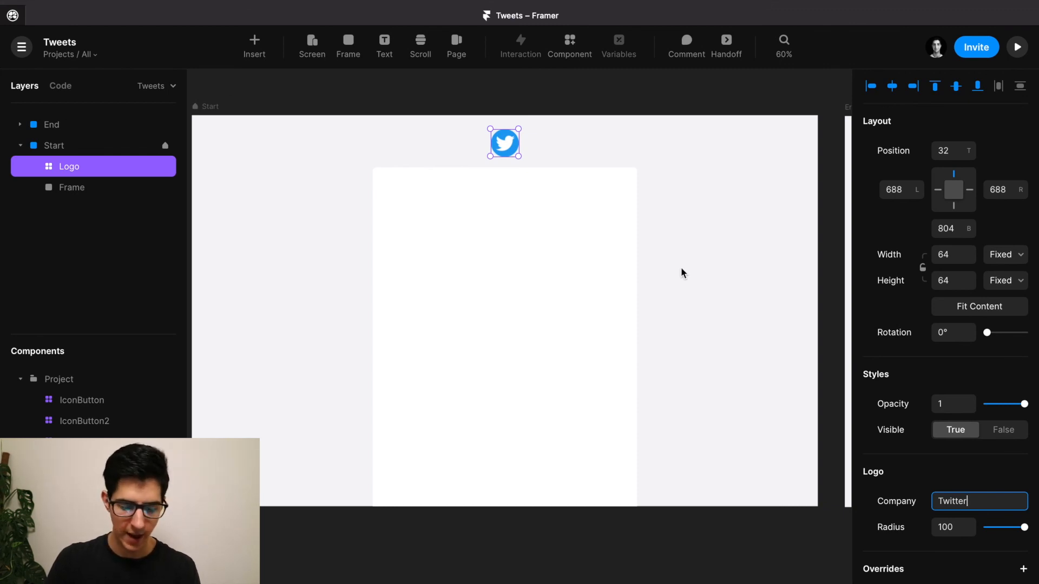
{"action": "key", "text": "Escape"}
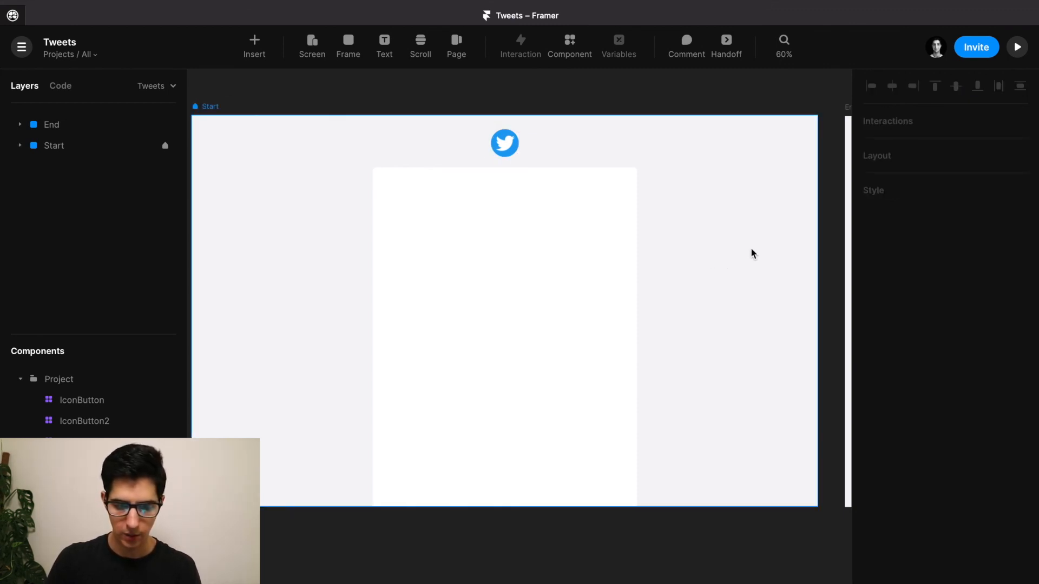
Open the End screen's Logo component to view its Hover variant.
{"action": "left_click_drag", "start_coordinate": [749, 248], "coordinate": [222, 260]}
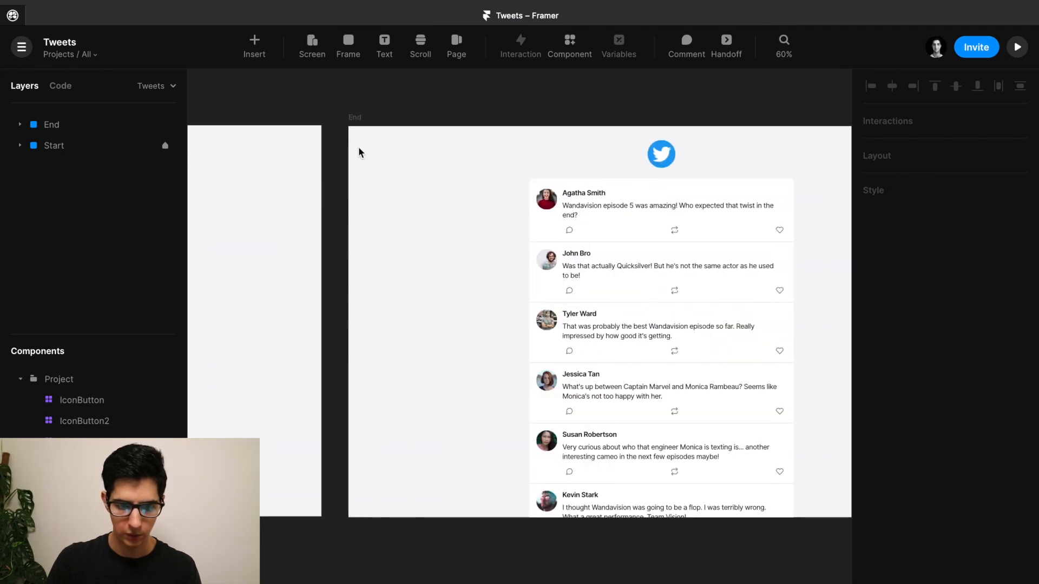
{"action": "left_click", "coordinate": [359, 118]}
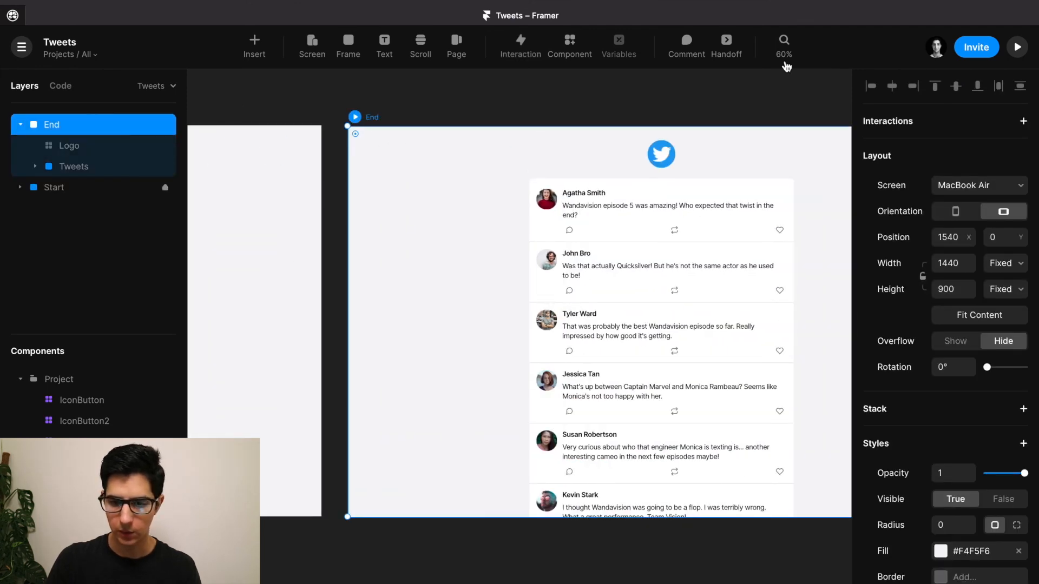
{"action": "left_click", "coordinate": [665, 158]}
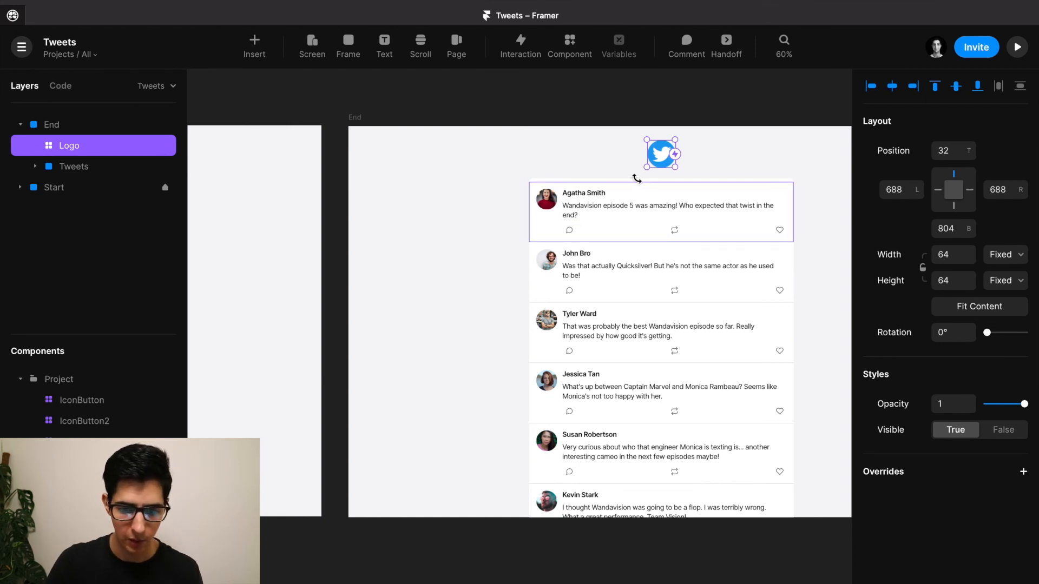
{"action": "double_click", "coordinate": [665, 157]}
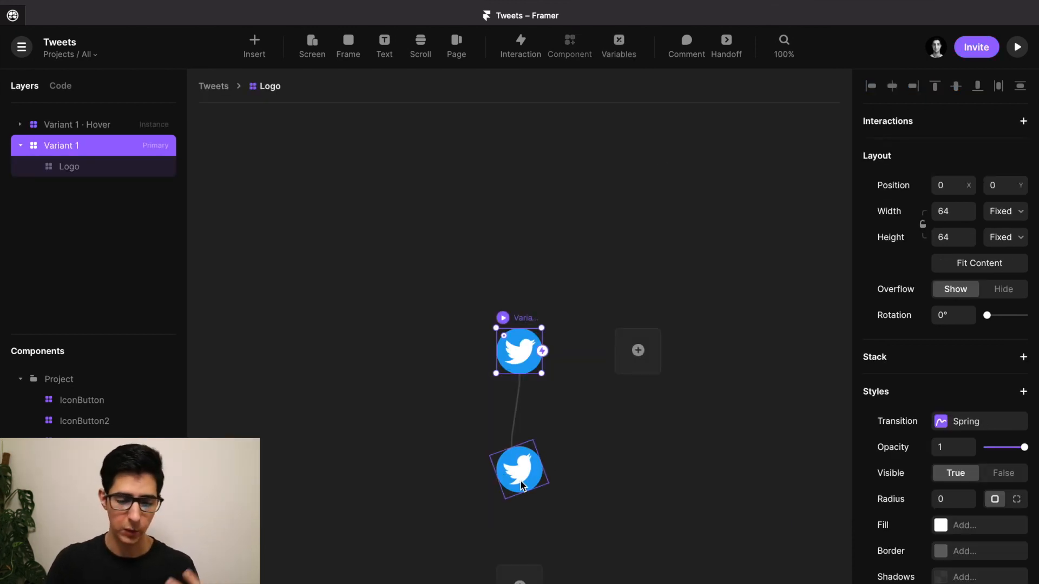
Return to the screens and preview the End screen with Cmd+P.
{"action": "key", "text": "Escape"}
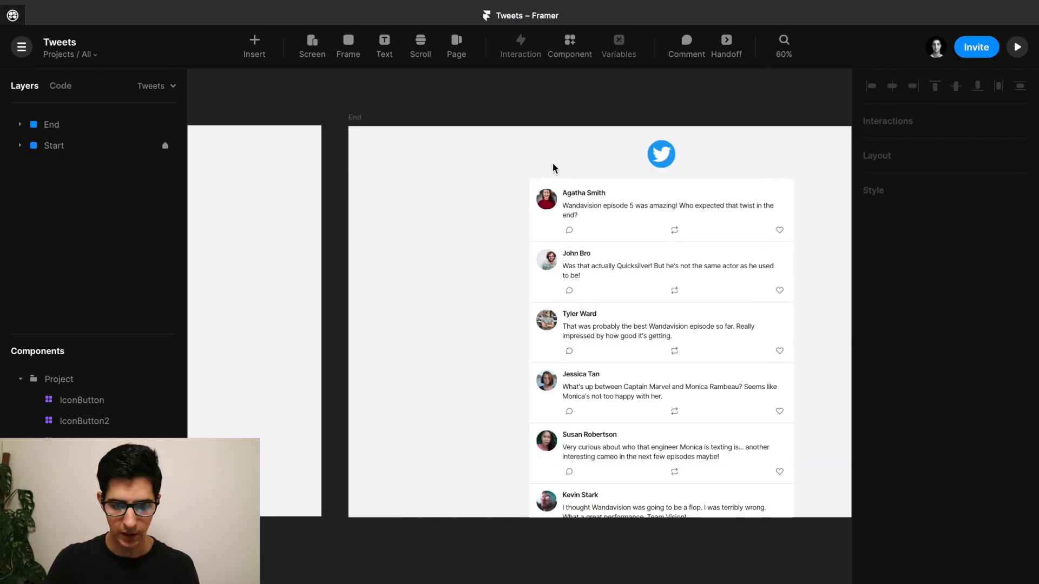
{"action": "left_click", "coordinate": [354, 118]}
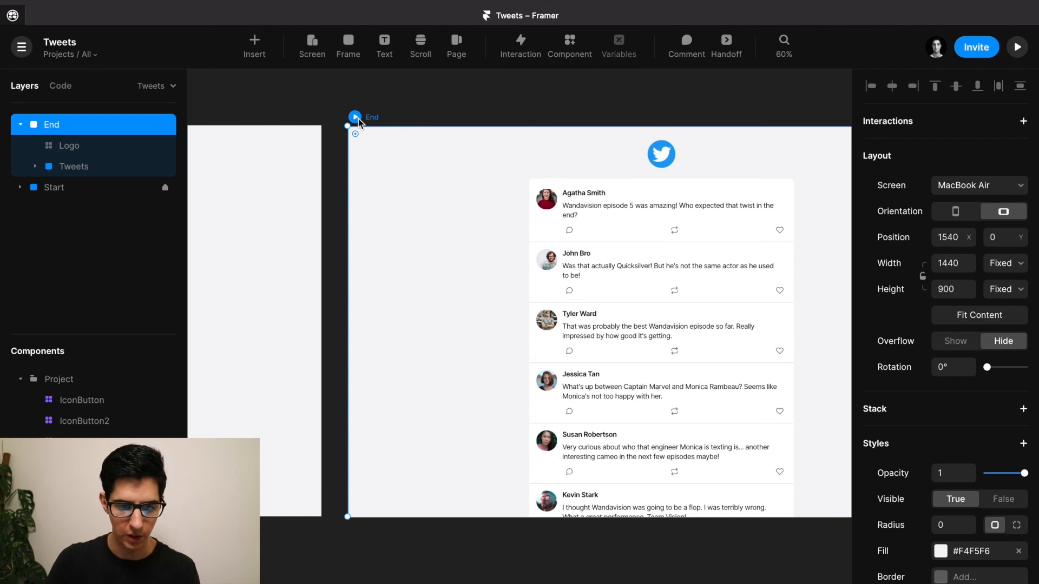
{"action": "key", "text": "ctrl+p"}
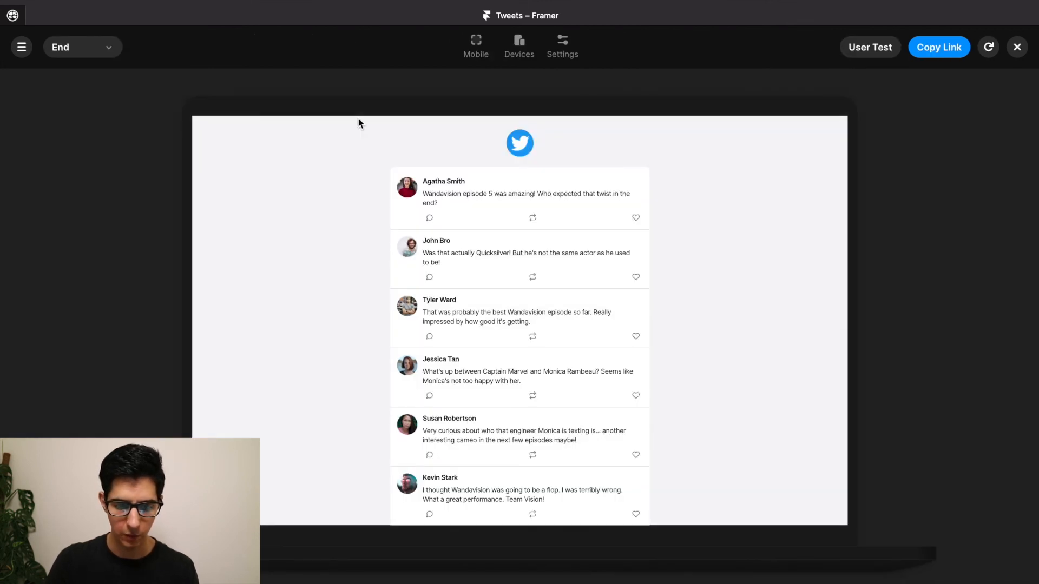
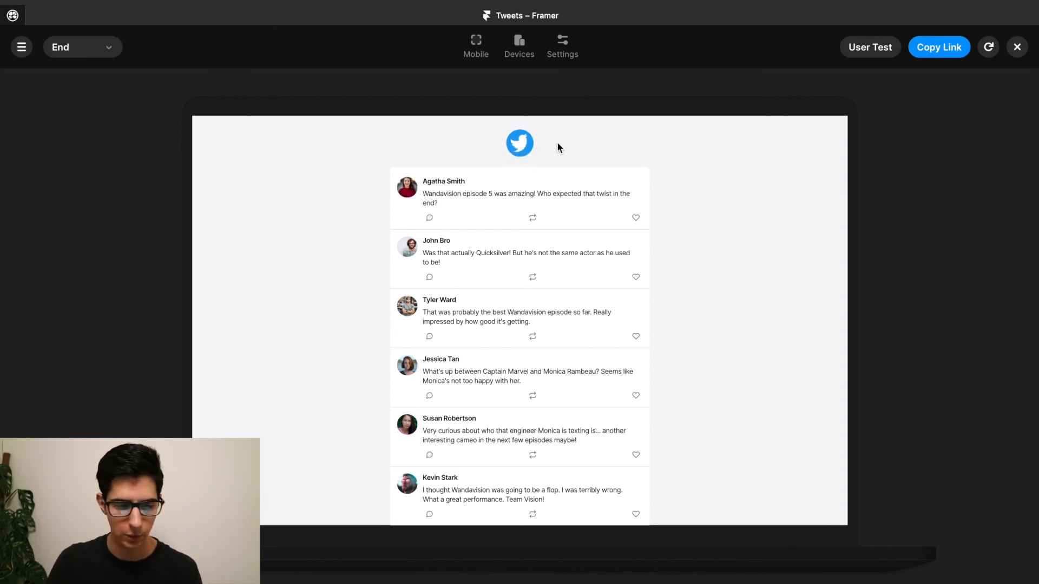
Close the End screen preview and return to the Framer editor.
{"action": "left_click", "coordinate": [1018, 48]}
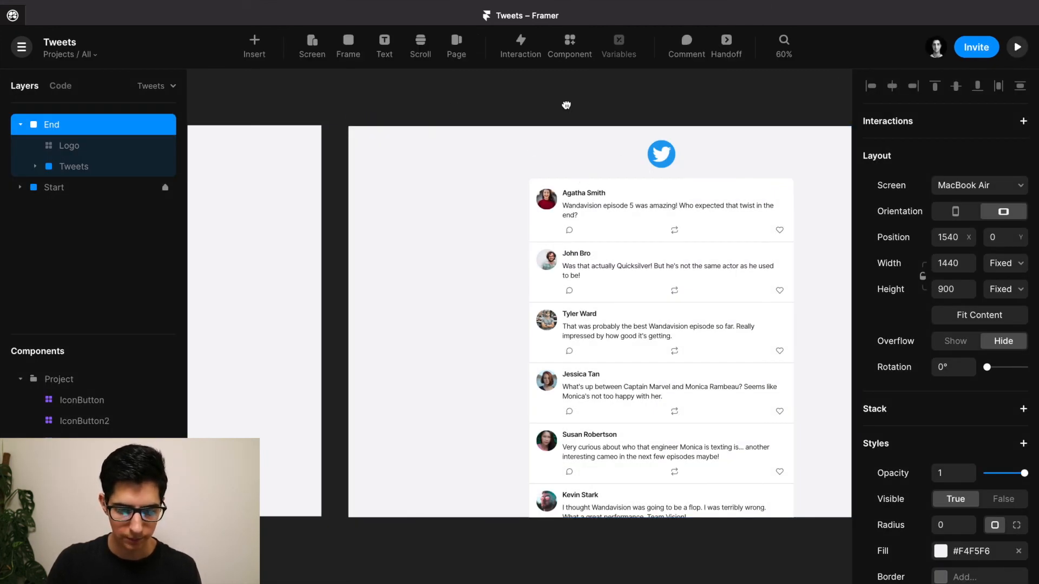
Place a Tweet component instance in the Start card, 8 from its top.
{"action": "scroll", "coordinate": [566, 105], "scroll_direction": "left", "scroll_amount": 5}
{"action": "scroll", "coordinate": [633, 104], "scroll_direction": "left", "scroll_amount": 4}
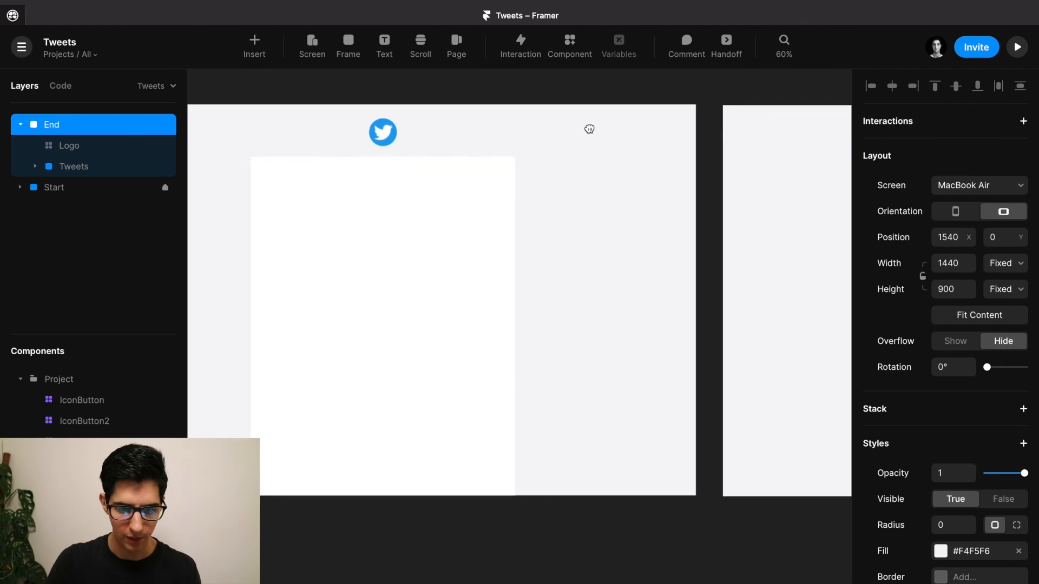
{"action": "scroll", "coordinate": [589, 129], "scroll_direction": "left", "scroll_amount": 2}
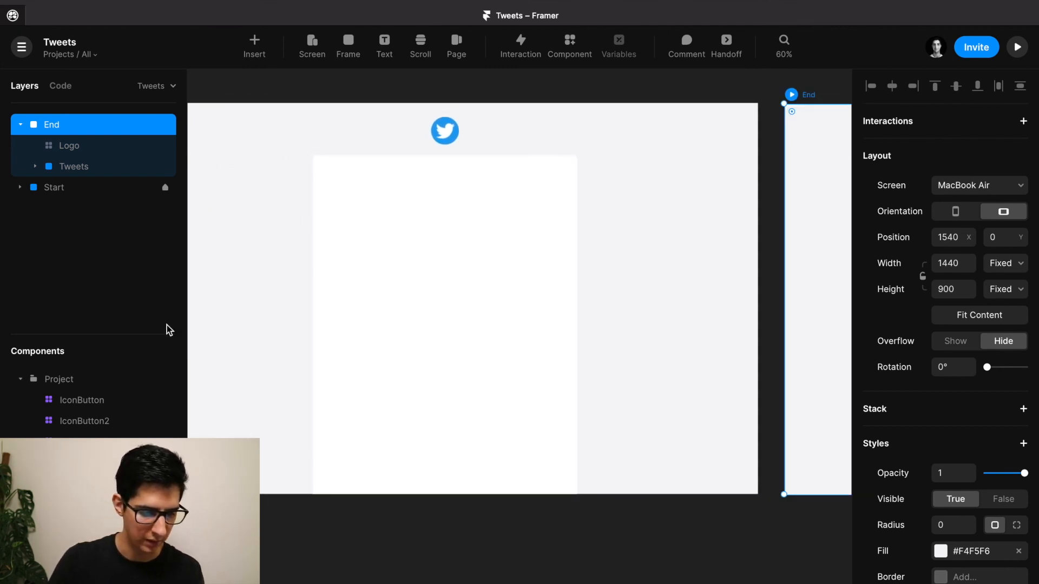
{"action": "scroll", "coordinate": [118, 457], "scroll_direction": "down", "scroll_amount": 1}
{"action": "left_click_drag", "start_coordinate": [118, 460], "coordinate": [418, 186]}
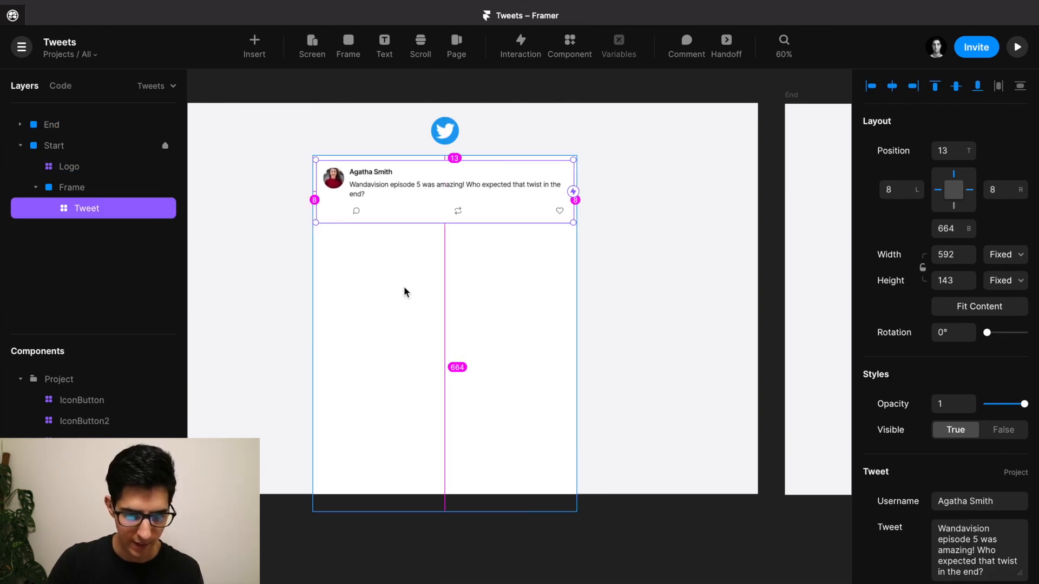
{"action": "key", "text": "Up"}
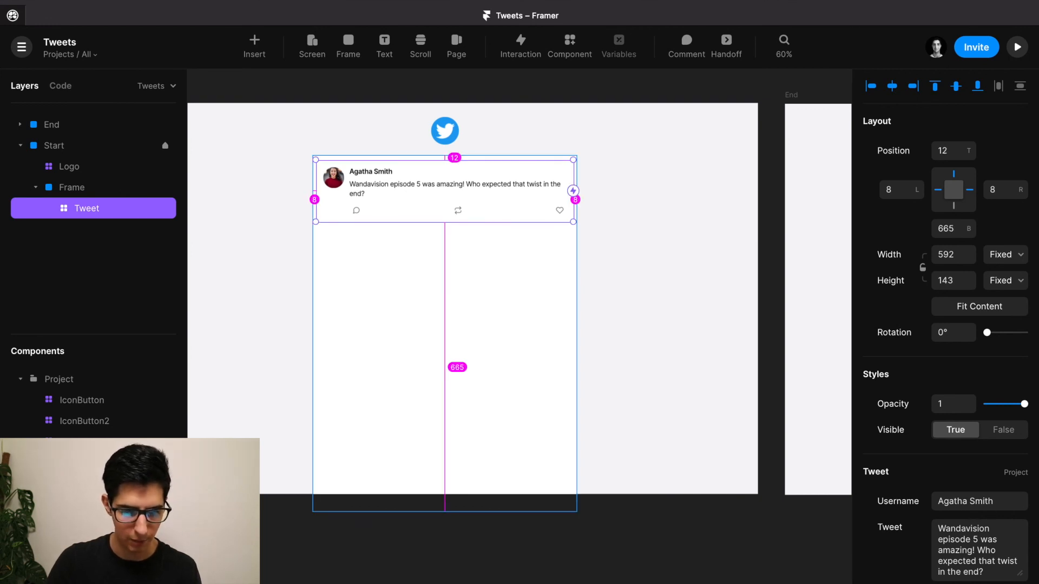
{"action": "key", "text": "Up"}
{"action": "key", "text": "Up"}
{"action": "key", "text": "Up"}
{"action": "key", "text": "Up"}
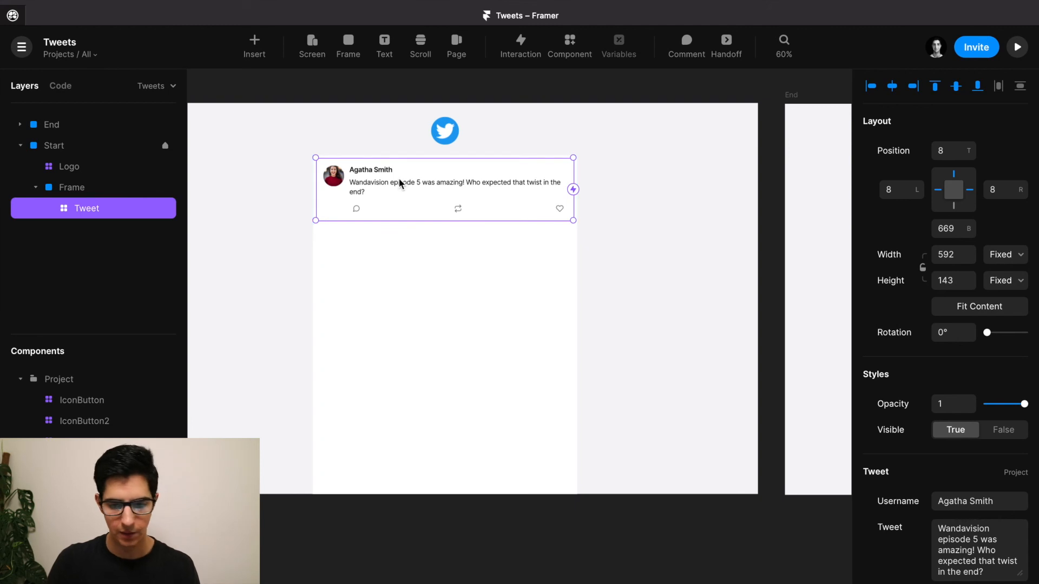
Alt-drag duplicates of the tweet until five cards stack down the Start card.
{"action": "left_click_drag", "start_coordinate": [393, 196], "coordinate": [405, 326]}
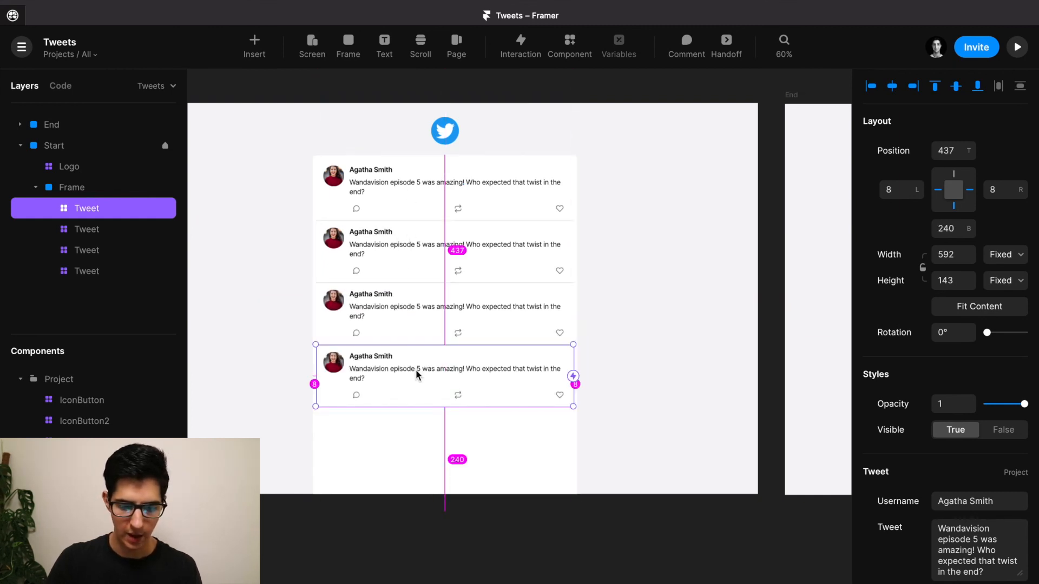
{"action": "left_click_drag", "start_coordinate": [415, 370], "coordinate": [415, 430]}
{"action": "left_click", "coordinate": [260, 420]}
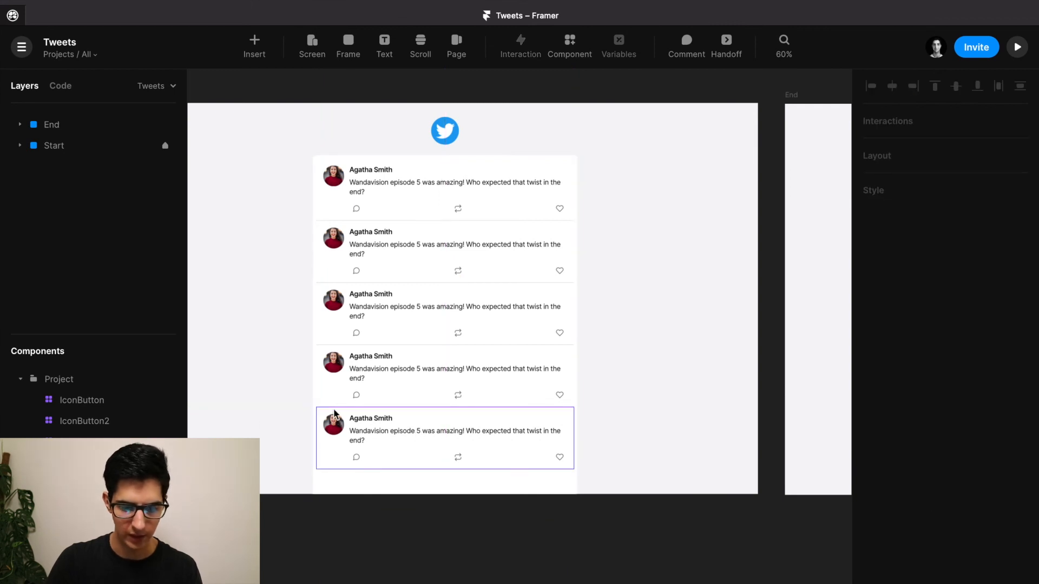
{"action": "left_click_drag", "start_coordinate": [735, 318], "coordinate": [260, 292]}
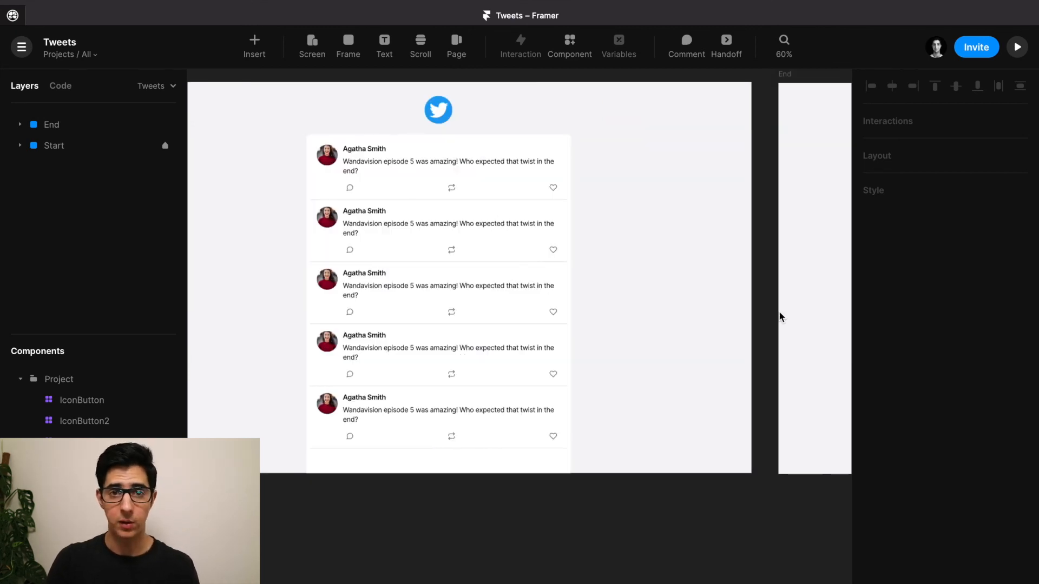
Inspect the Tweet component's contents, then return to the screens.
{"action": "double_click", "coordinate": [453, 162]}
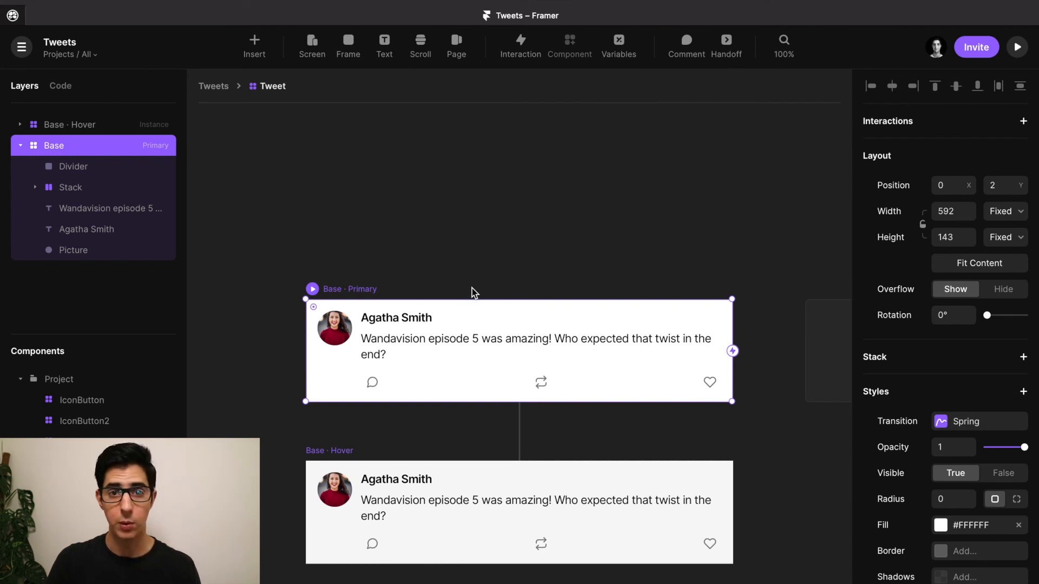
{"action": "left_click", "coordinate": [214, 87]}
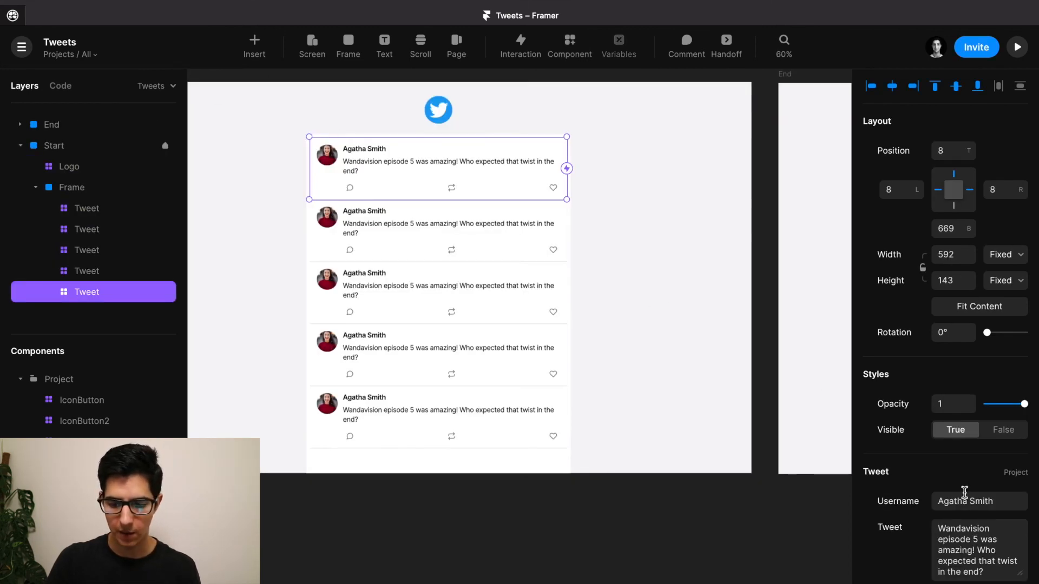
{"action": "scroll", "coordinate": [947, 533], "scroll_direction": "down", "scroll_amount": 2}
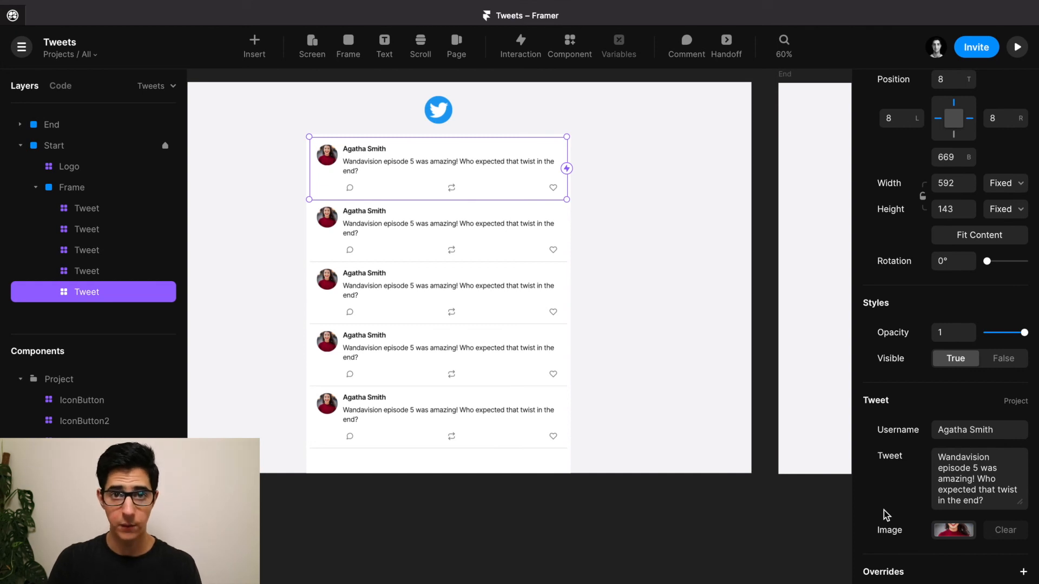
Replace the second Start-screen tweet's username with a new name.
{"action": "left_click", "coordinate": [495, 235]}
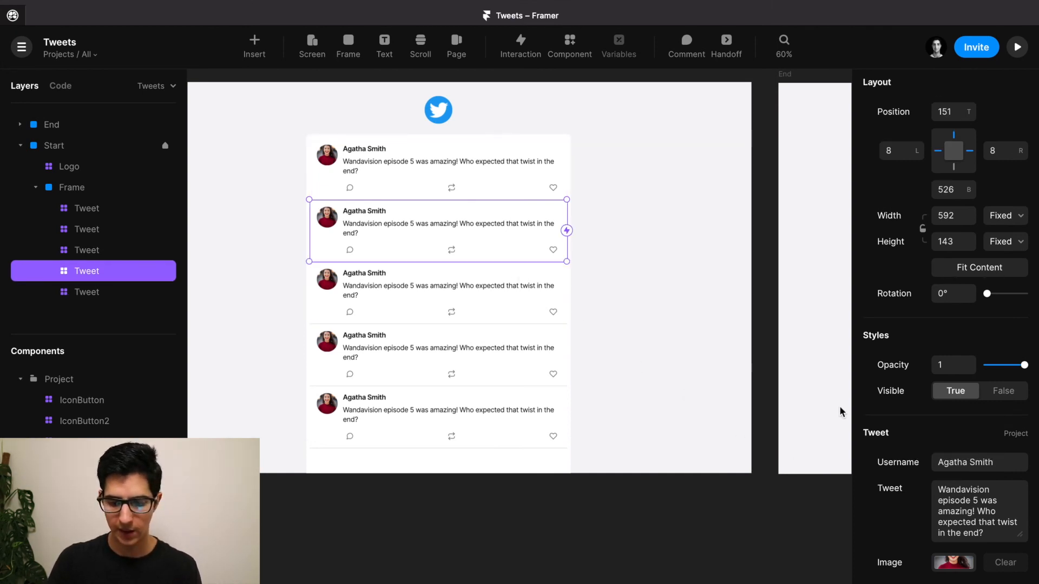
{"action": "left_click", "coordinate": [978, 464]}
{"action": "type", "text": "John Doe"}
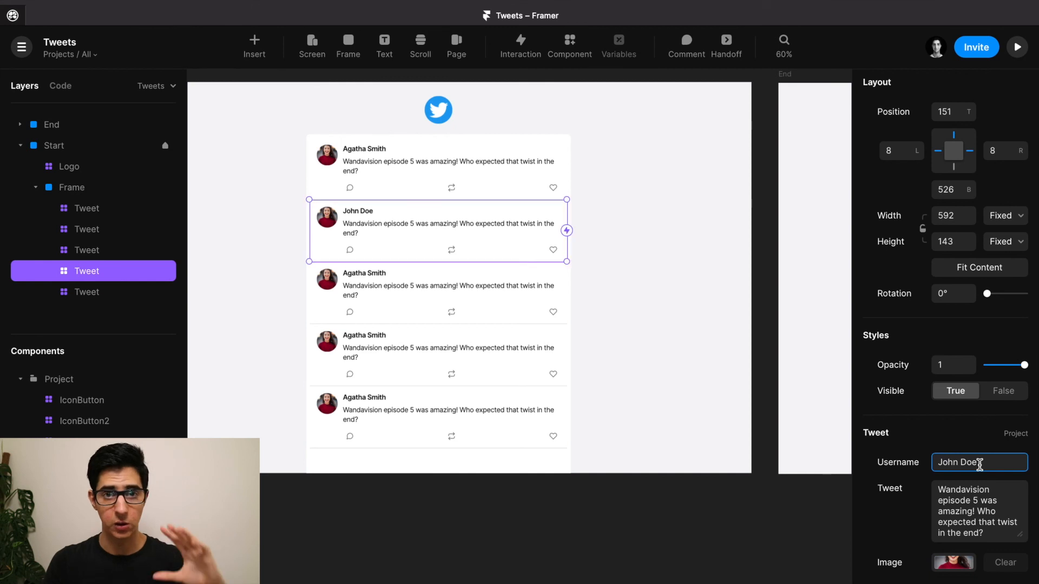
{"action": "left_click", "coordinate": [928, 497]}
{"action": "left_click", "coordinate": [969, 505]}
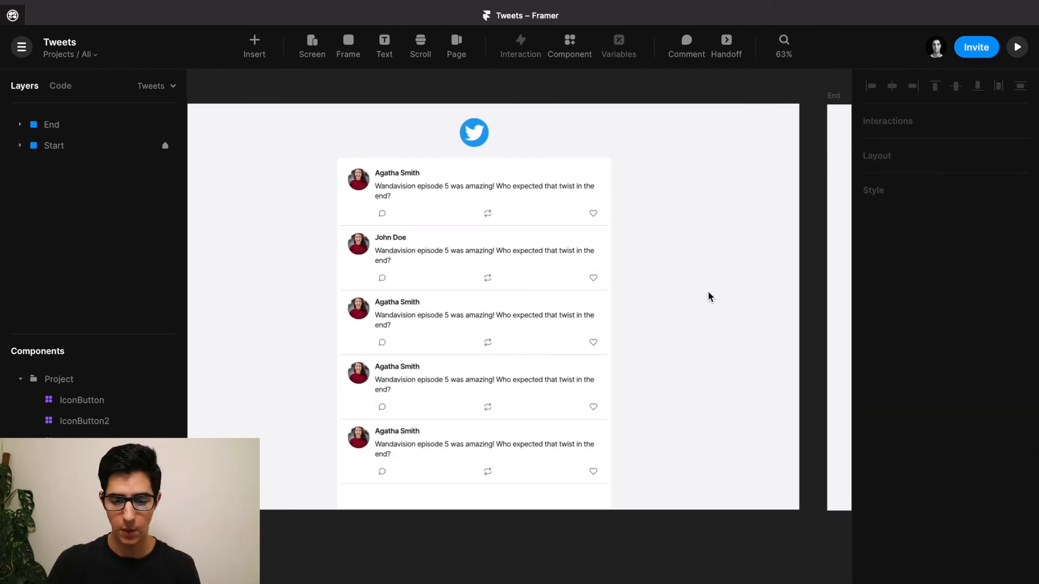
{"action": "left_click_drag", "start_coordinate": [756, 273], "coordinate": [254, 255]}
{"action": "left_click_drag", "start_coordinate": [431, 254], "coordinate": [334, 255]}
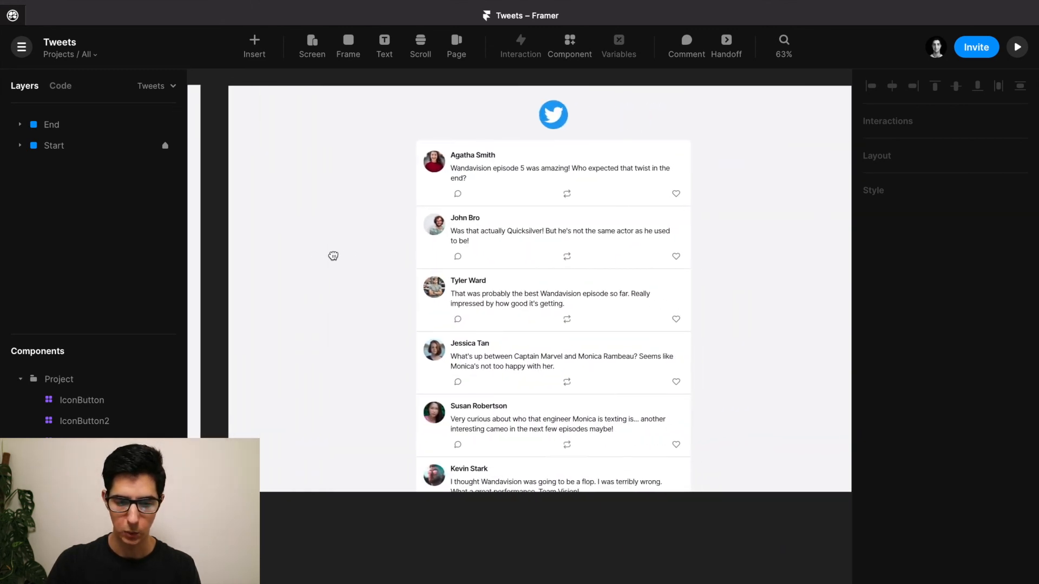
{"action": "left_click", "coordinate": [497, 242]}
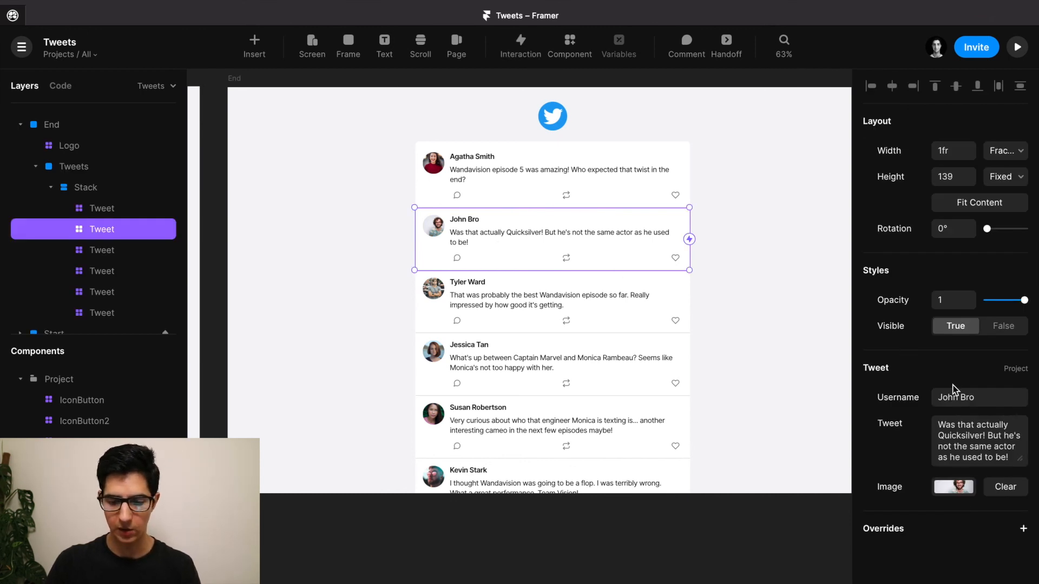
{"action": "left_click", "coordinate": [578, 321]}
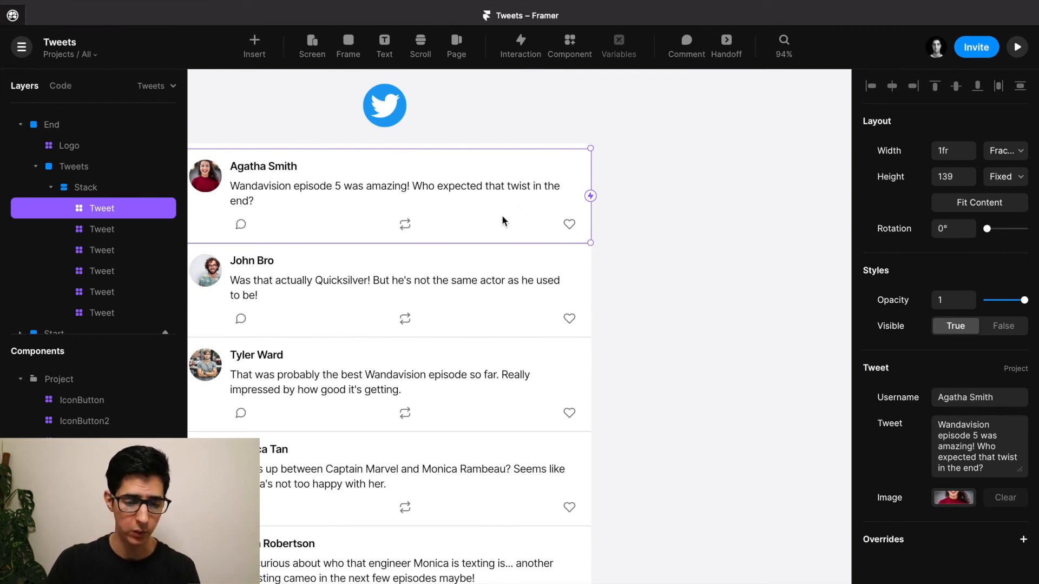
{"action": "double_click", "coordinate": [501, 215]}
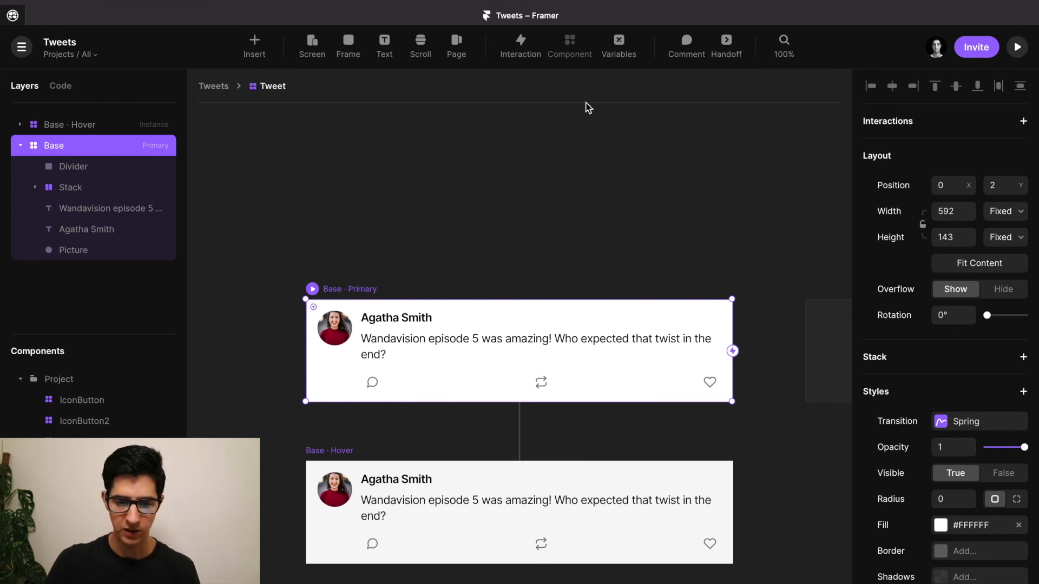
{"action": "left_click", "coordinate": [618, 47]}
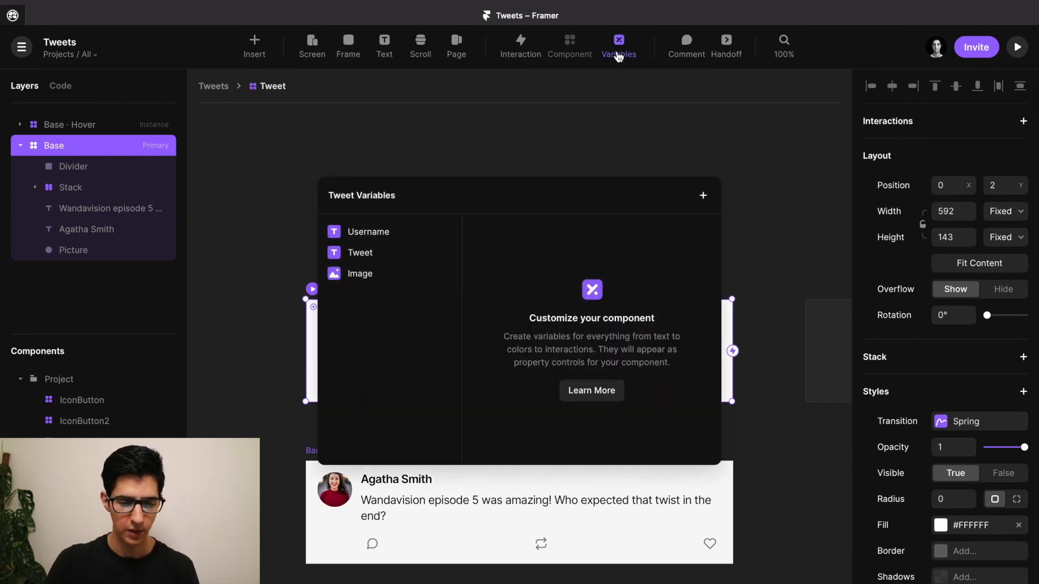
{"action": "left_click", "coordinate": [382, 233]}
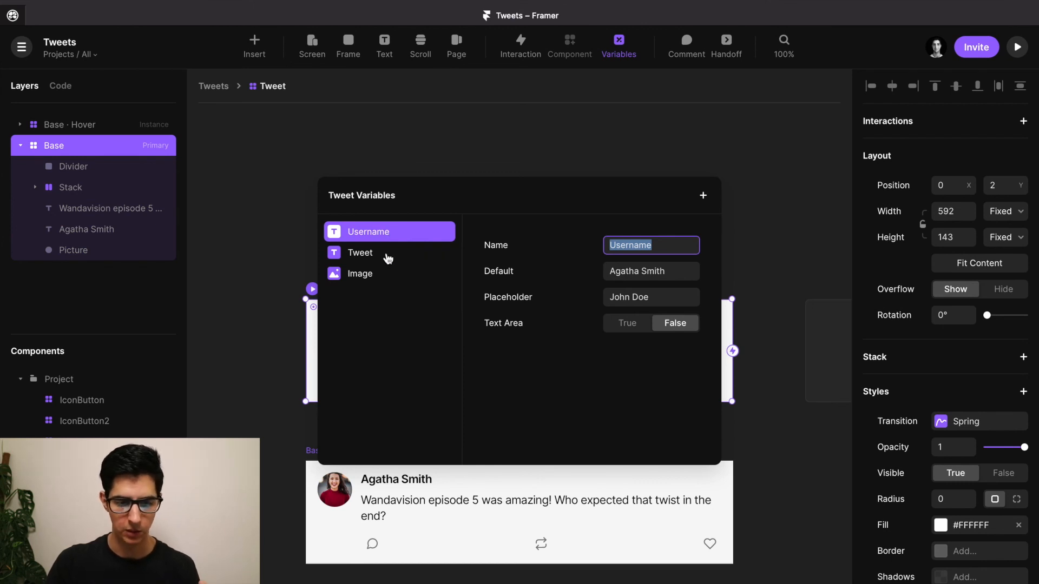
{"action": "left_click", "coordinate": [386, 252]}
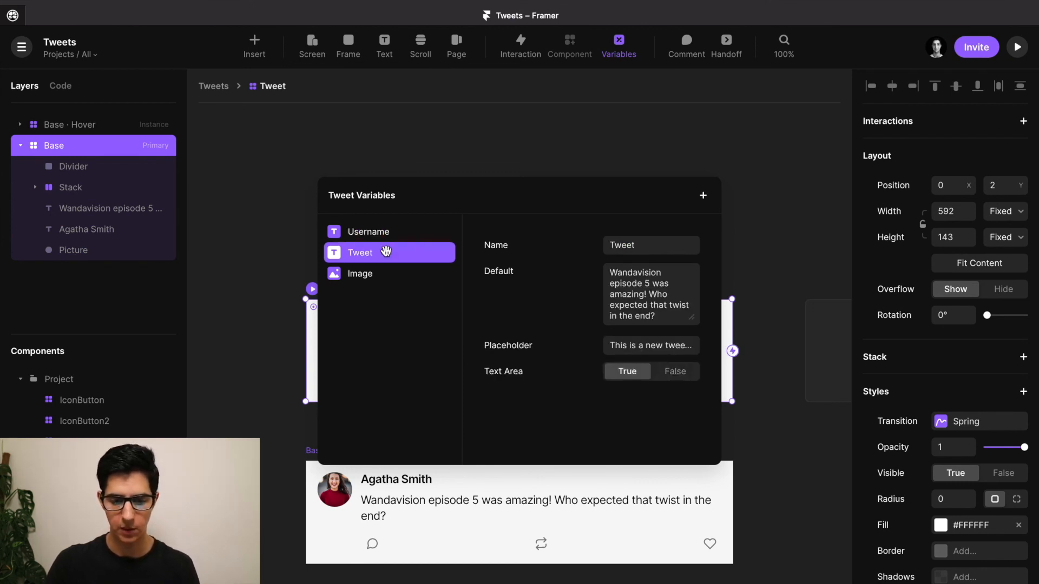
{"action": "left_click", "coordinate": [381, 274]}
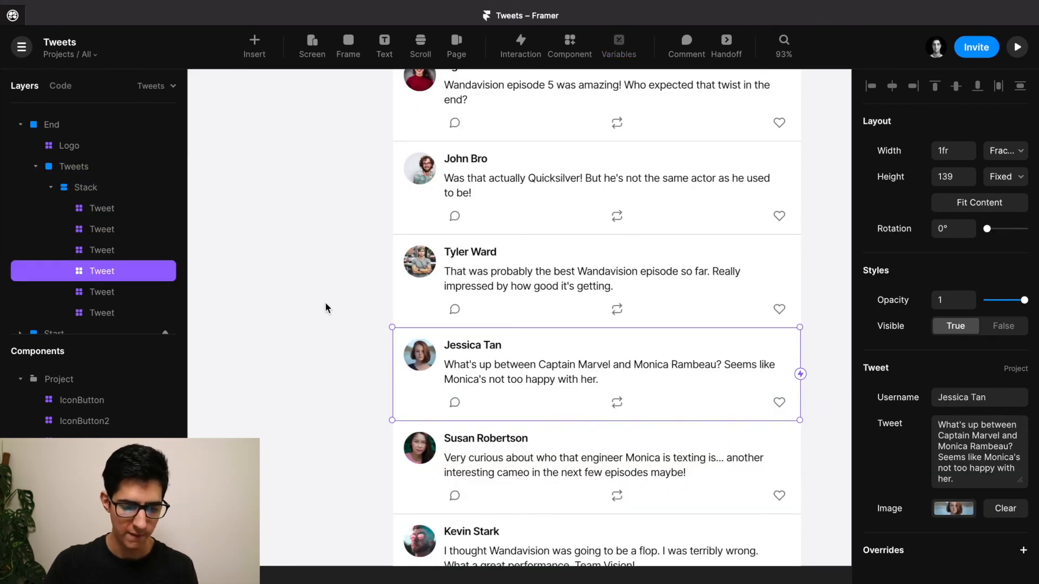
{"action": "scroll", "coordinate": [326, 301], "scroll_direction": "down", "scroll_amount": 5}
{"action": "key", "text": "Escape"}
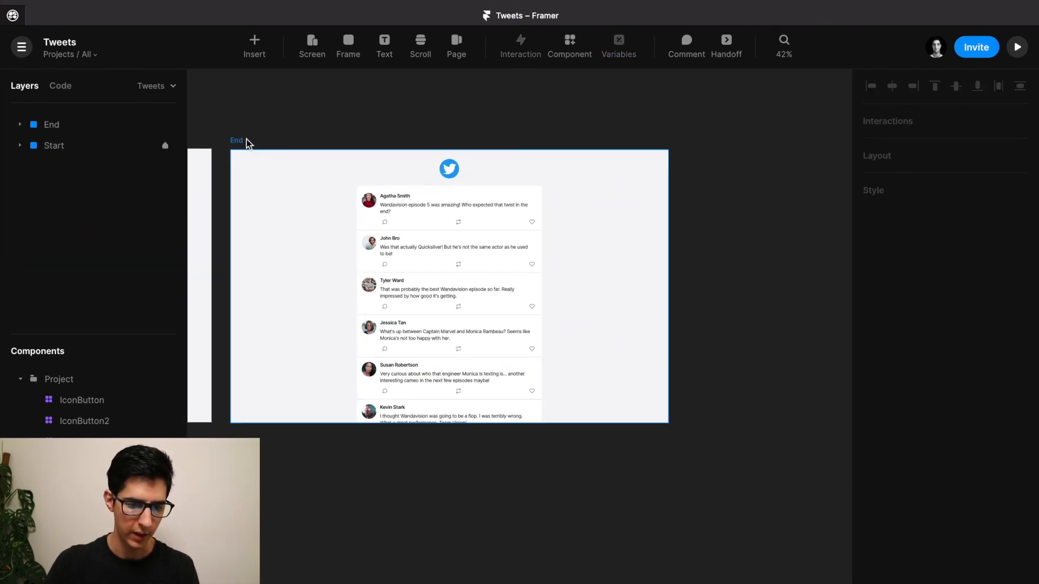
Preview the End screen, liking the first two tweets and unliking the second.
{"action": "left_click", "coordinate": [238, 142]}
{"action": "left_click", "coordinate": [237, 141]}
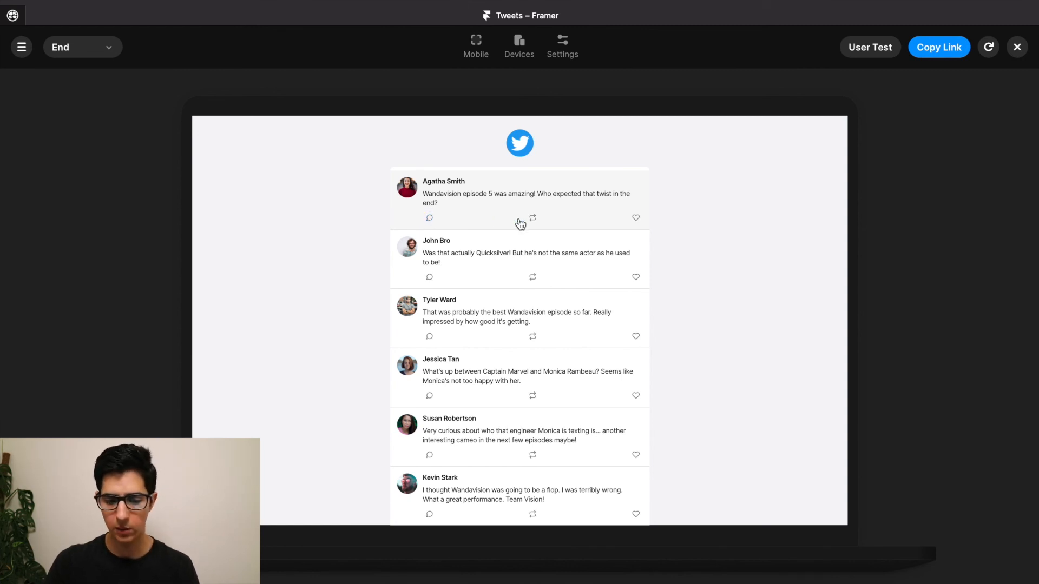
{"action": "left_click", "coordinate": [636, 218]}
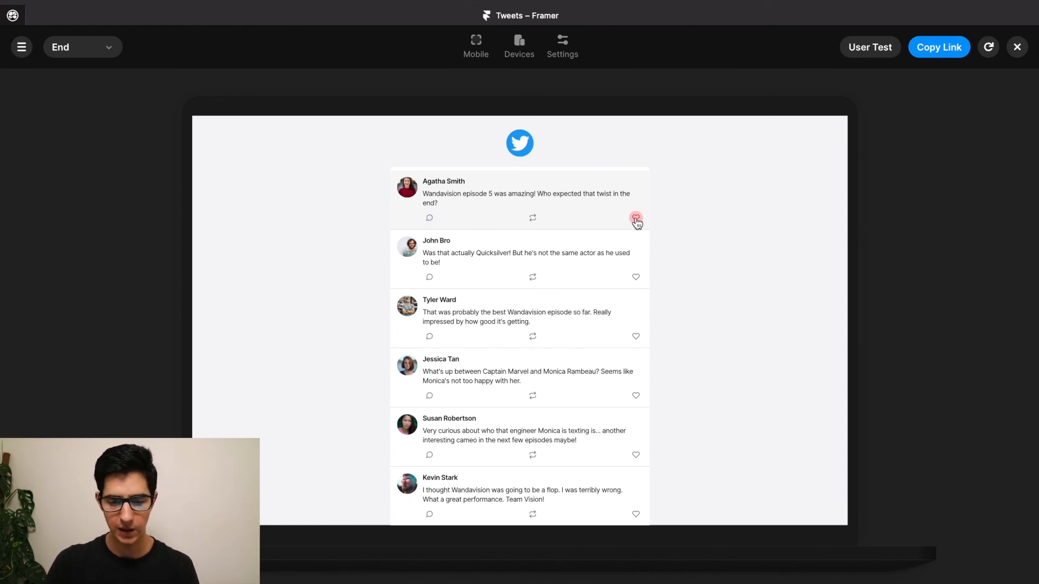
{"action": "left_click", "coordinate": [636, 278]}
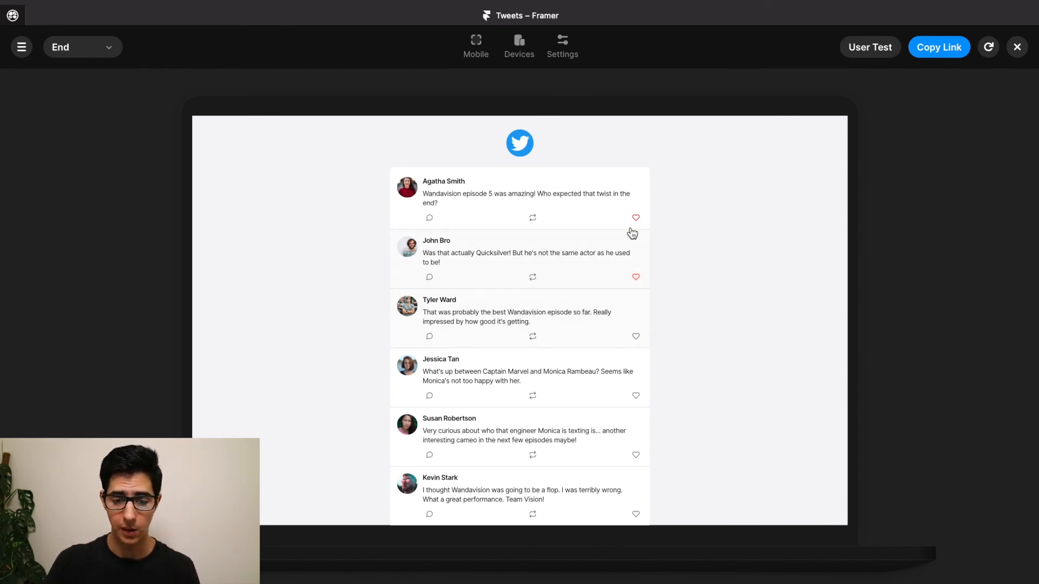
{"action": "left_click", "coordinate": [636, 277]}
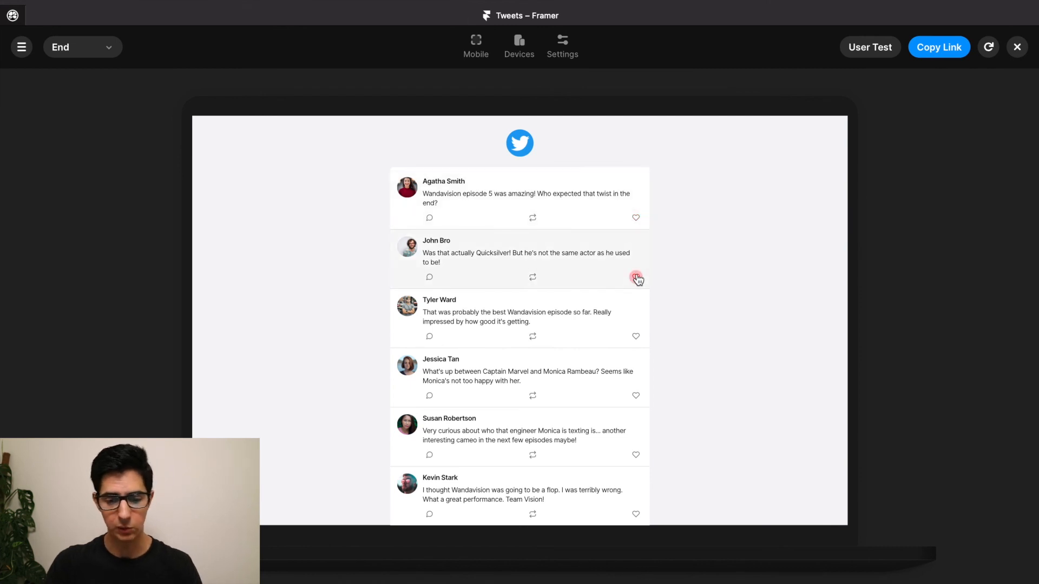